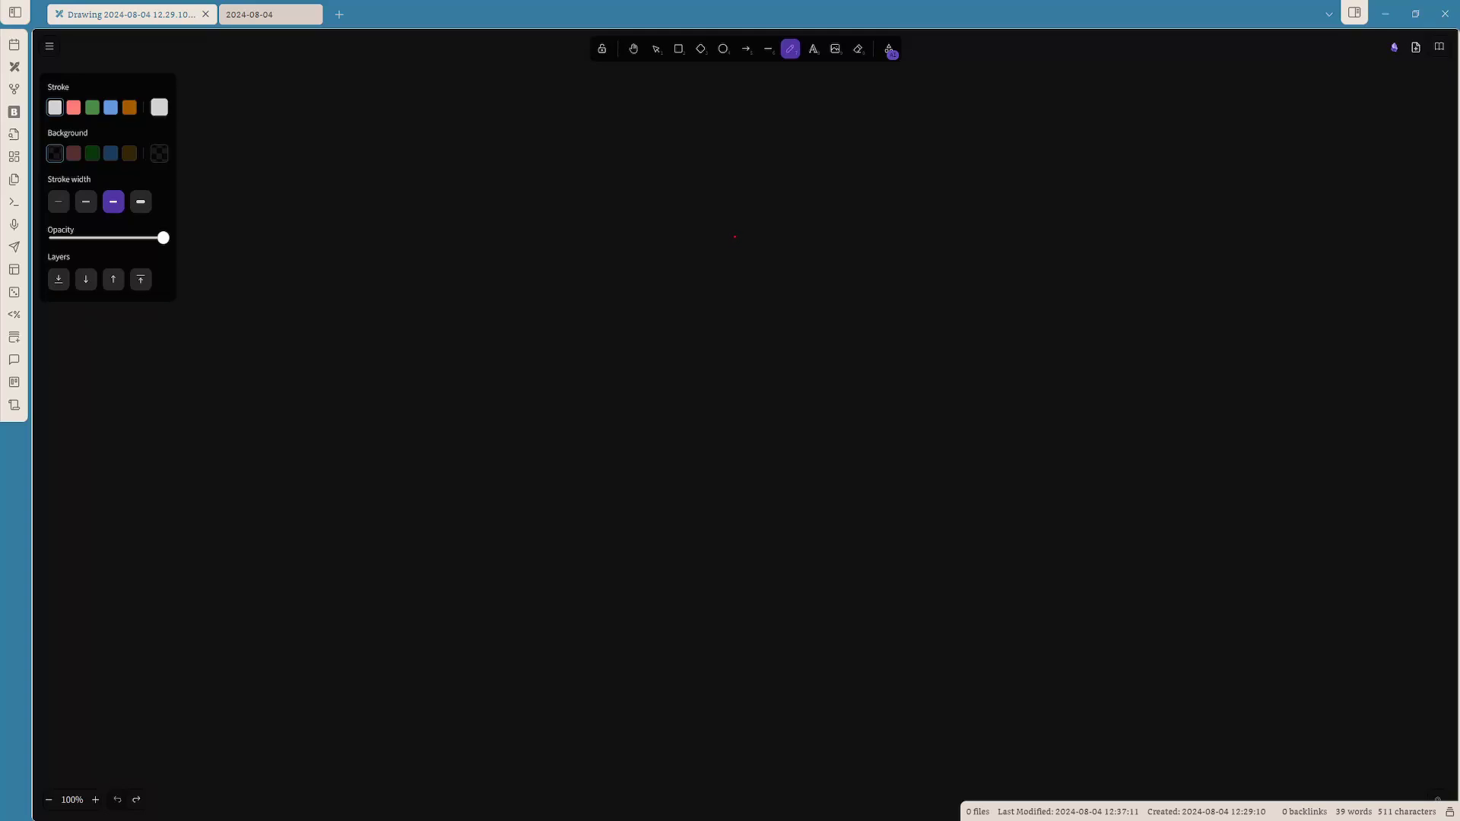
drag(761, 54, 731, 135)
drag(694, 241, 677, 242)
drag(707, 137, 769, 201)
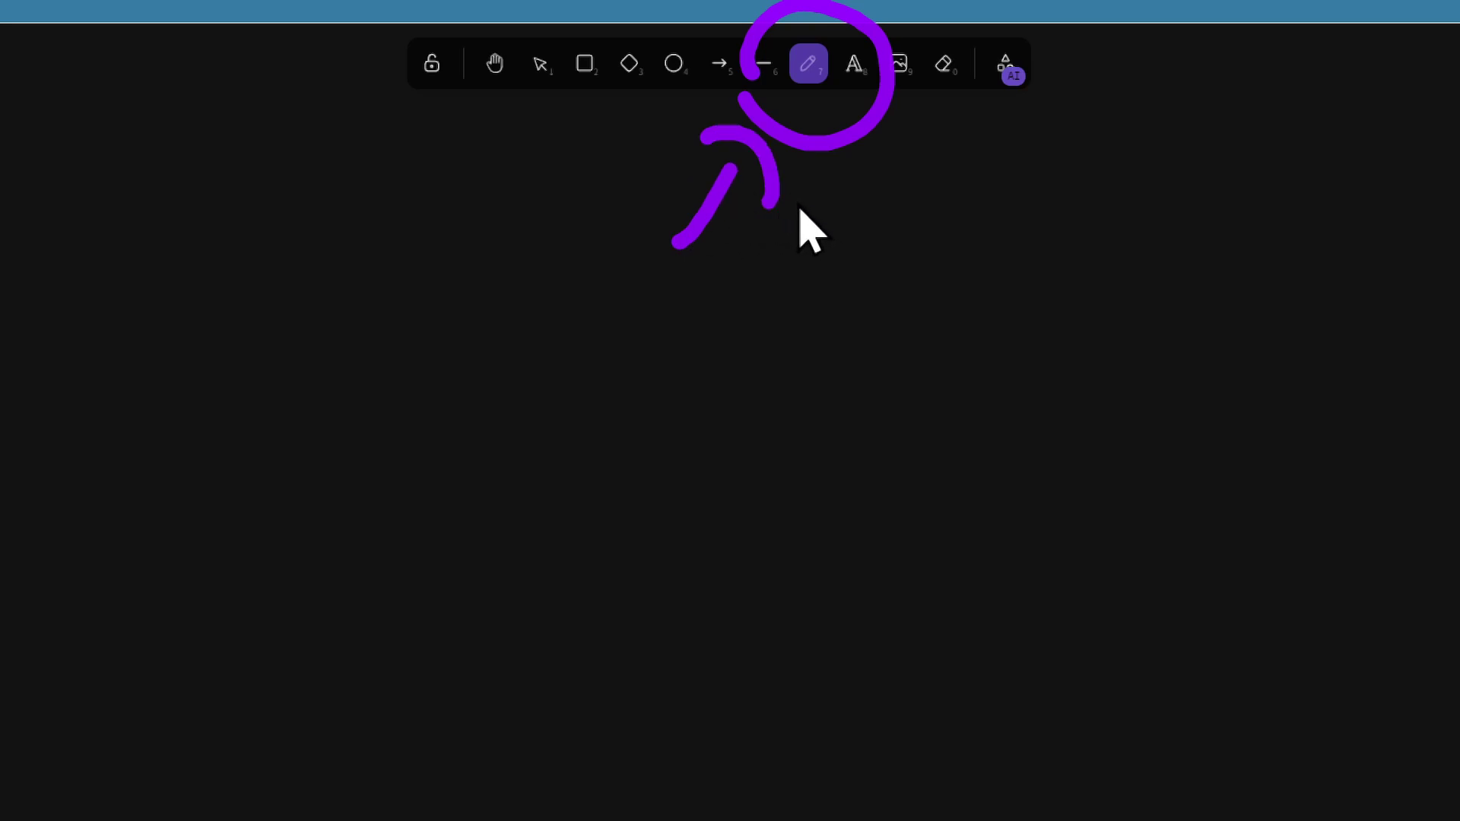
key(Escape)
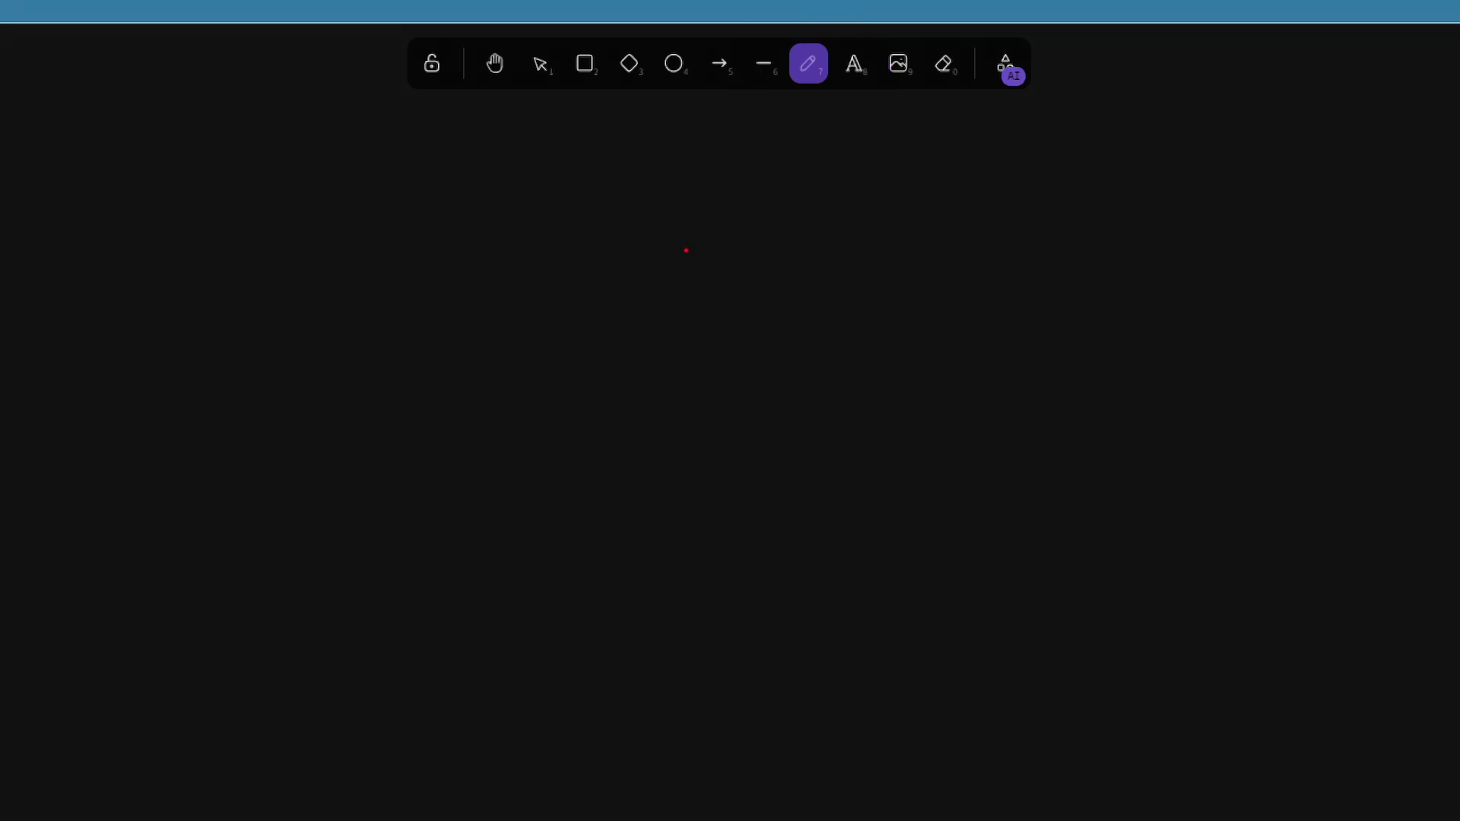
Draw six freehand squiggles on the canvas with the pen tool and loop a large loose oval around them
mouse_move(745, 228)
mouse_down()
mouse_move(751, 289)
mouse_move(724, 392)
mouse_up()
drag(612, 284, 568, 424)
drag(441, 233, 418, 389)
drag(936, 371, 857, 473)
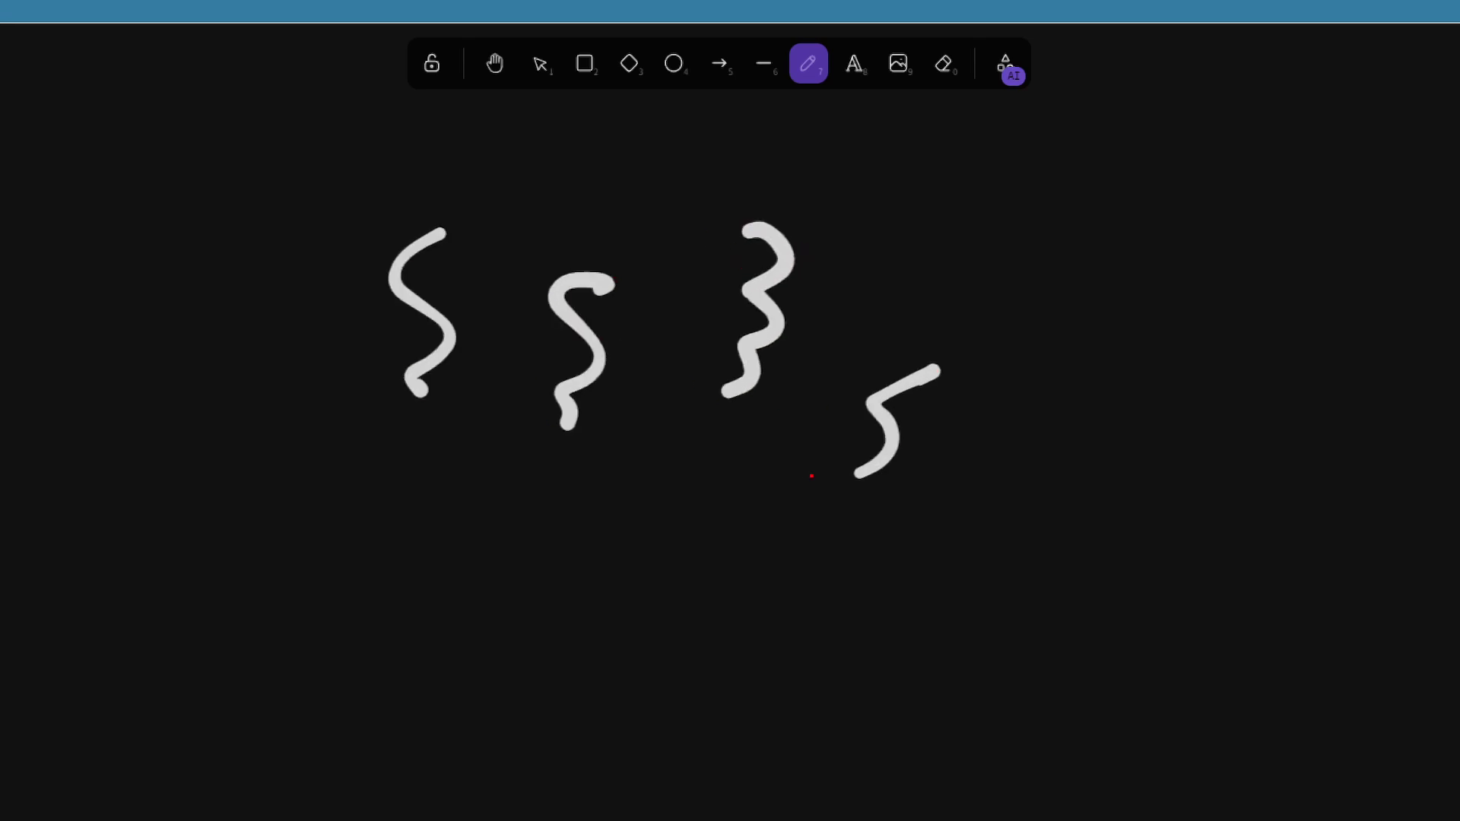
drag(505, 331, 504, 410)
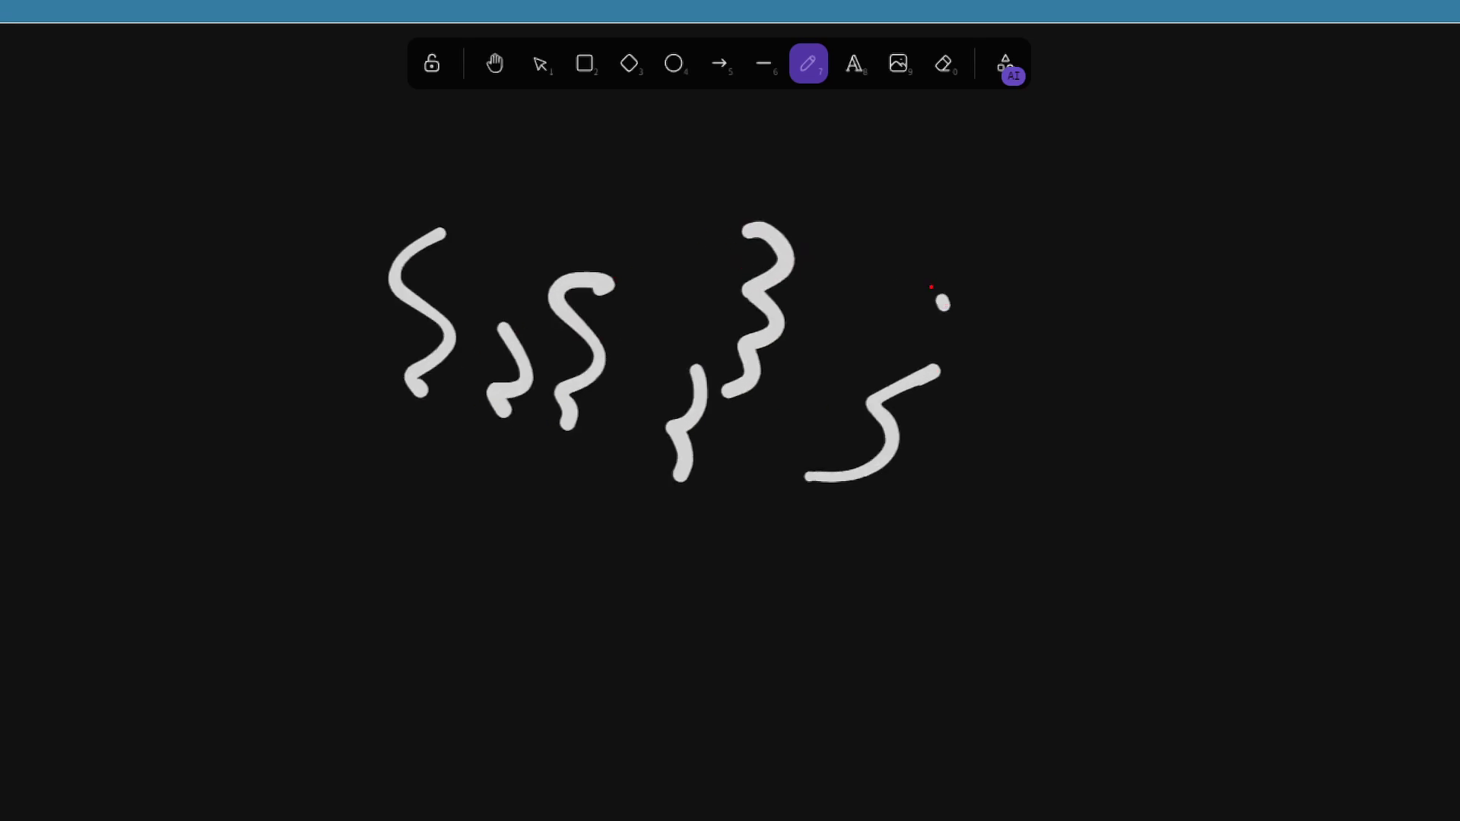
drag(943, 303, 261, 186)
mouse_move(1036, 300)
mouse_down()
mouse_move(244, 463)
mouse_move(671, 487)
mouse_up()
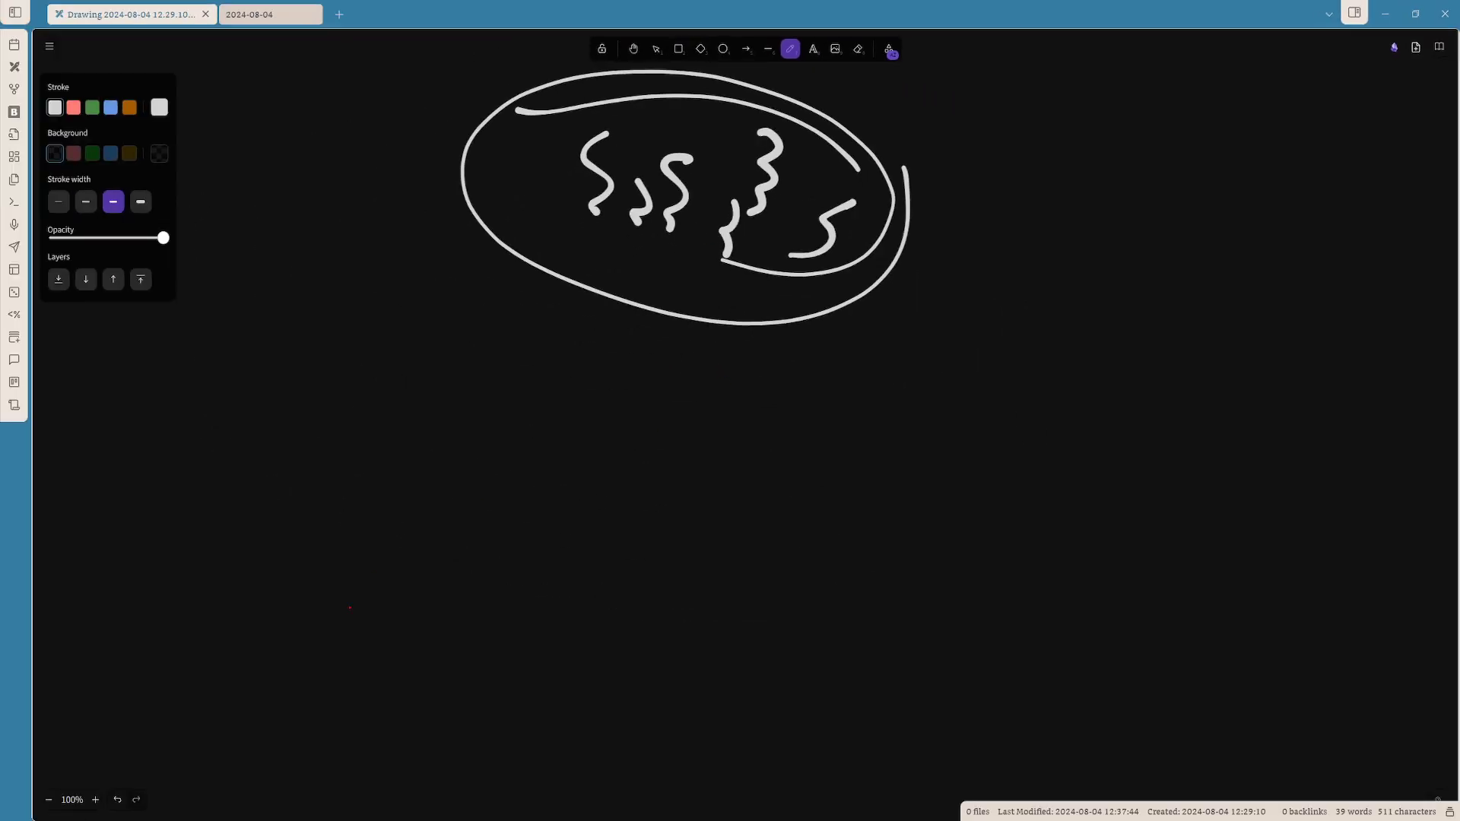
Switch to Chrome to view Excalidraw feature request #7781 about changing the pen pointer crosshair
click(122, 819)
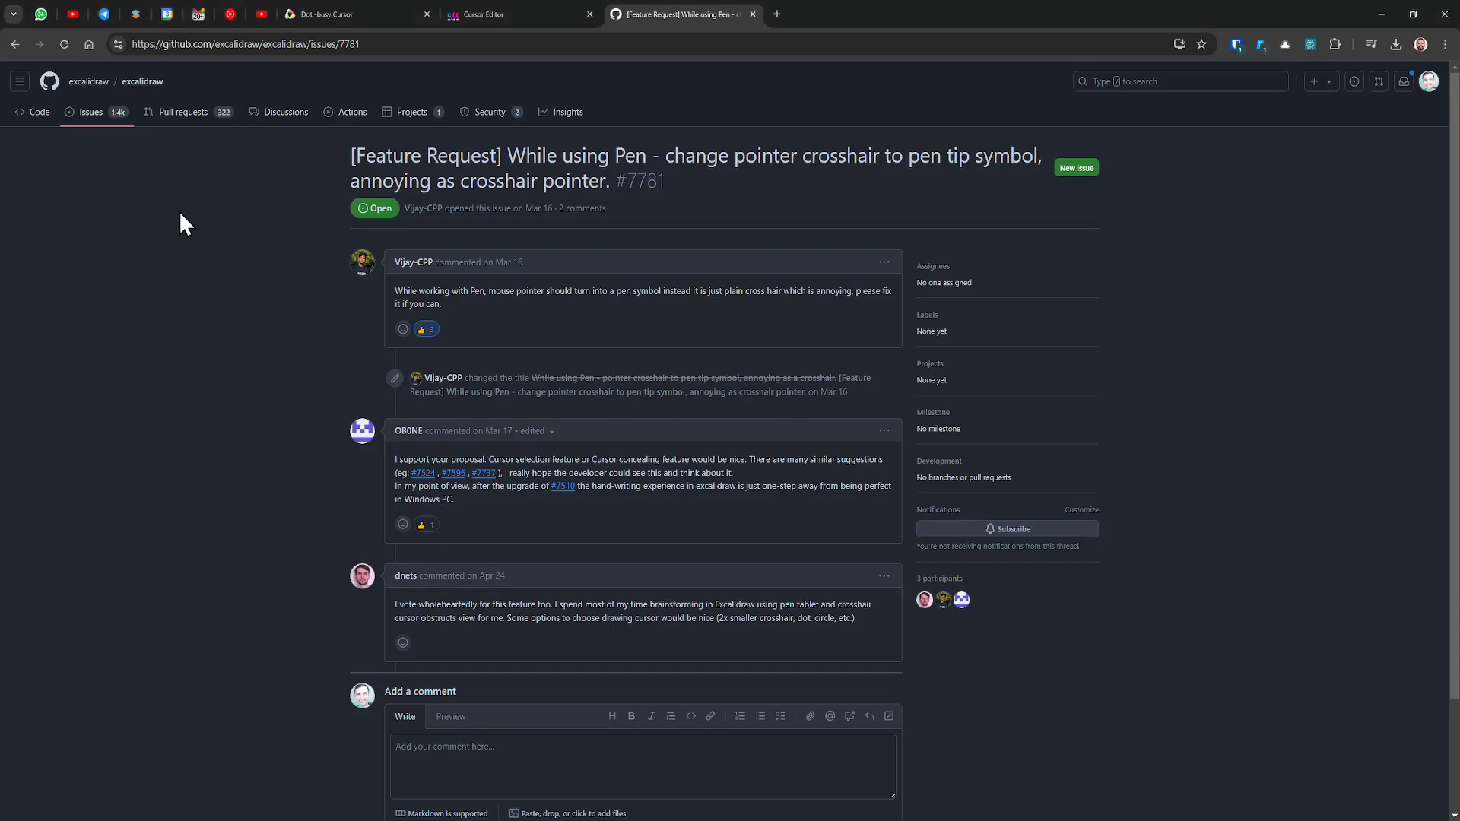
mouse_move(49, 129)
mouse_down()
mouse_move(103, 83)
mouse_move(158, 196)
mouse_up()
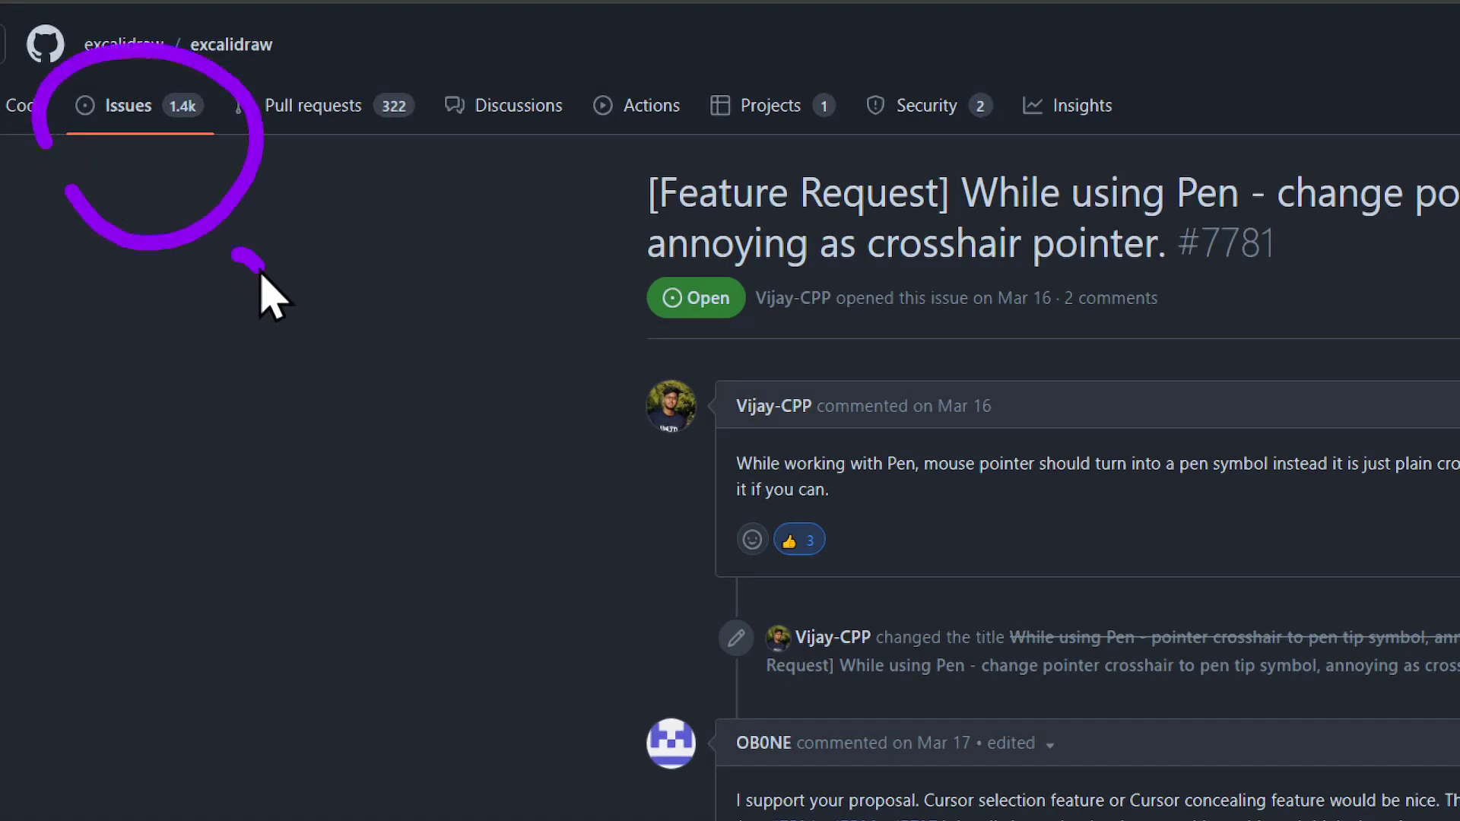
drag(261, 273, 294, 325)
click(199, 289)
drag(189, 242, 289, 217)
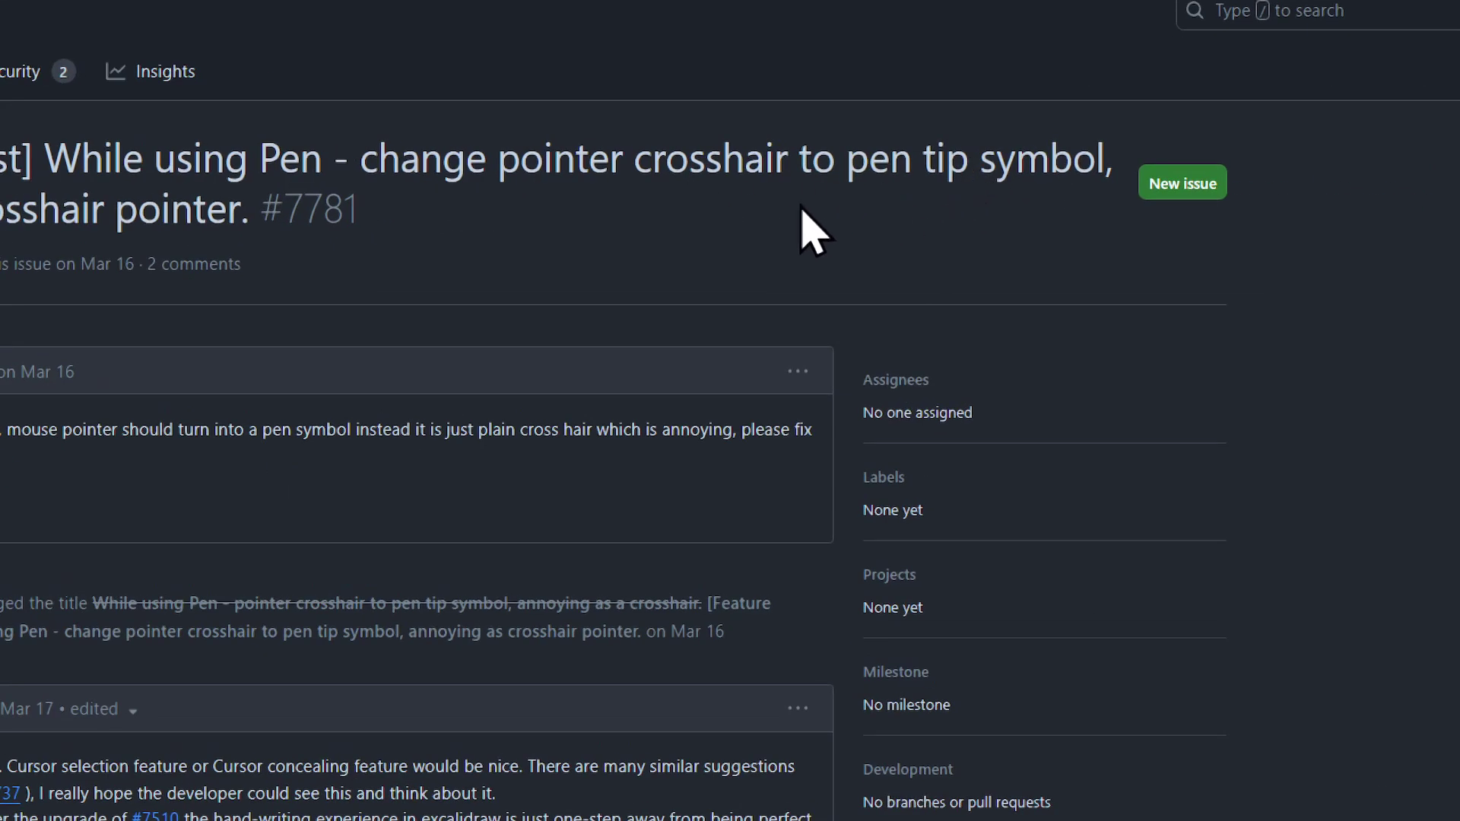
drag(811, 203, 335, 202)
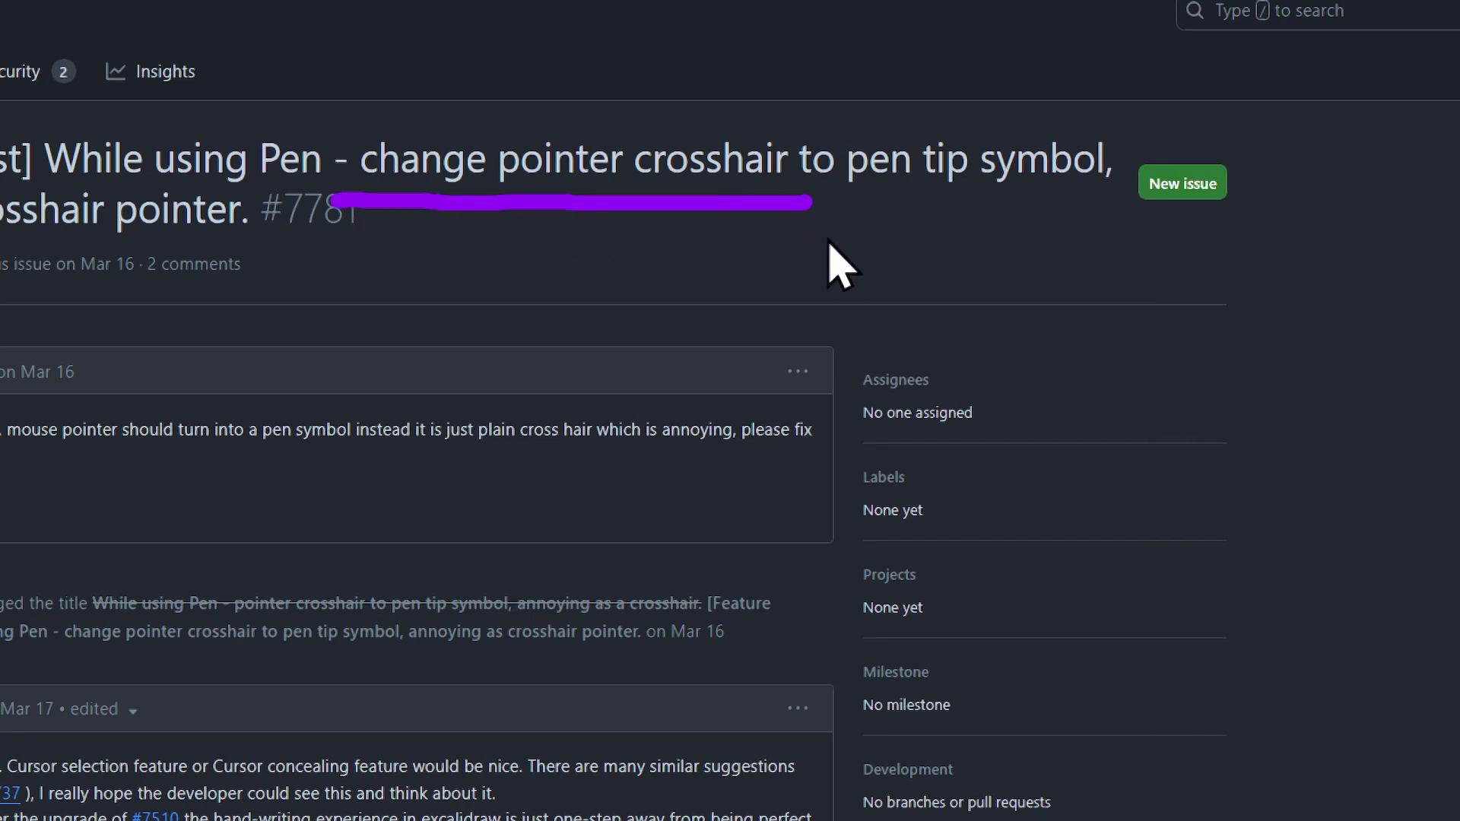
drag(871, 198, 841, 261)
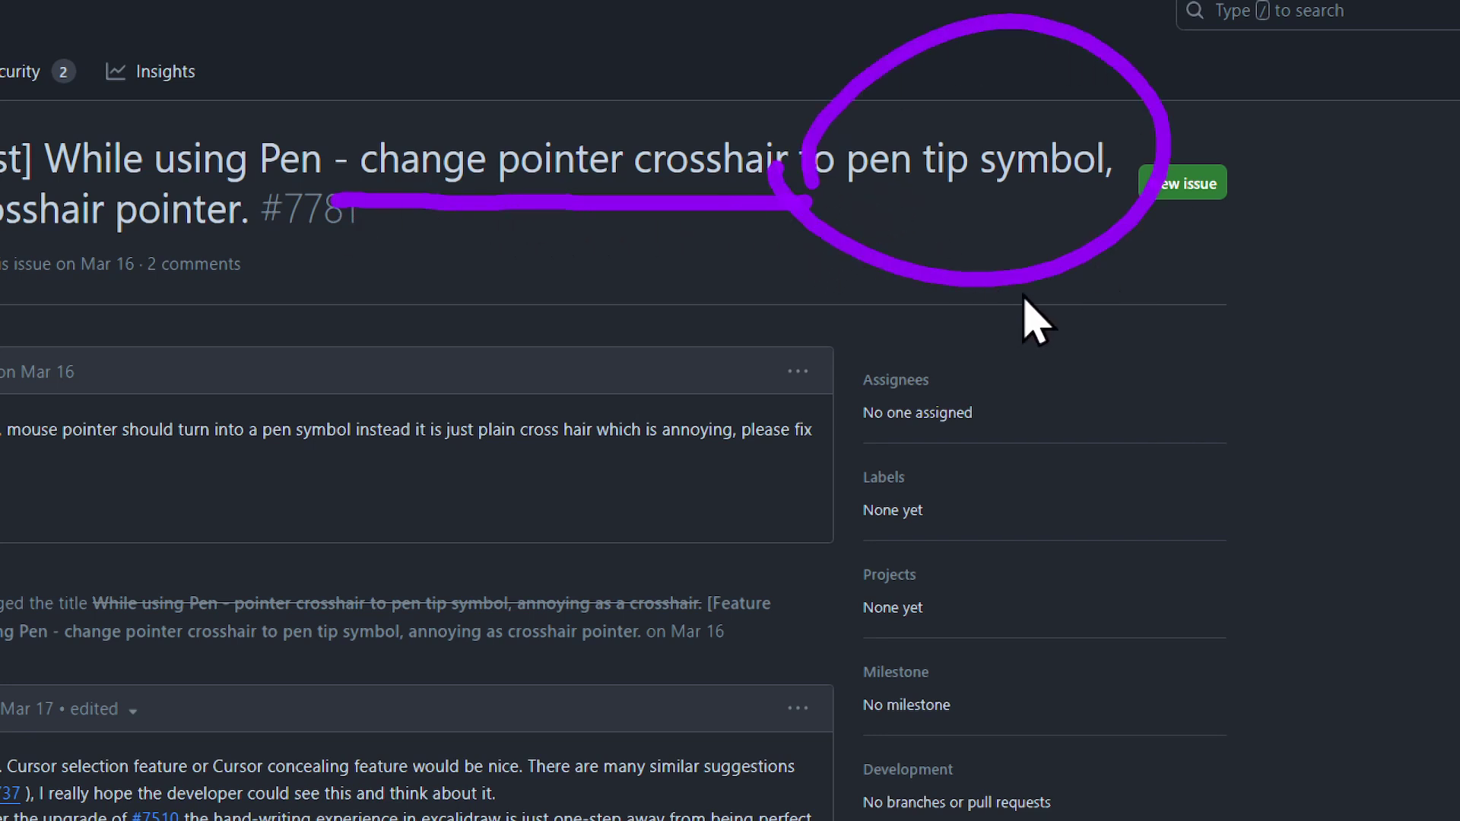
key(Escape)
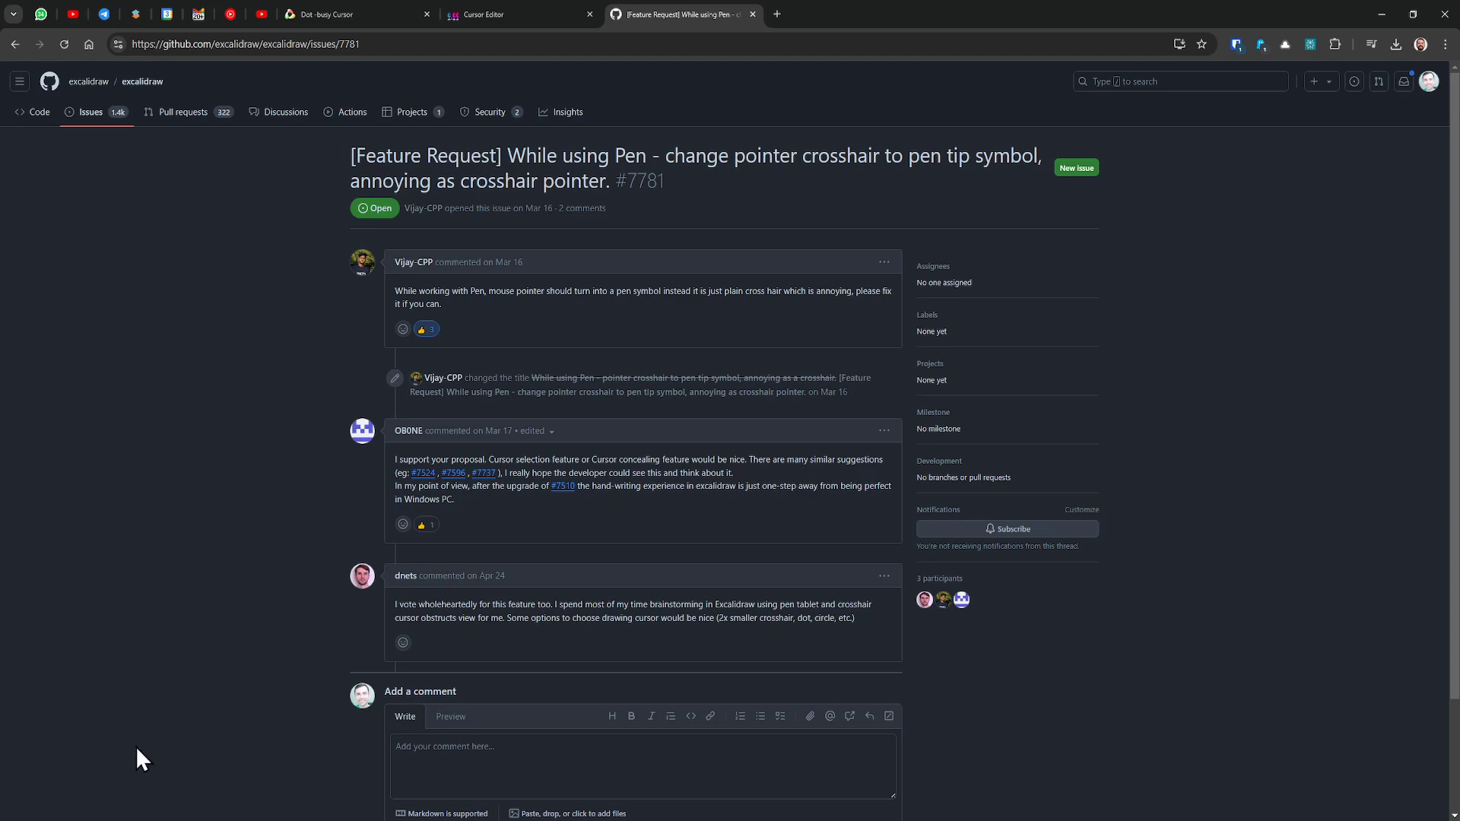
Open Windows Settings, search for "mouse" and open the Mouse settings page
key(super)
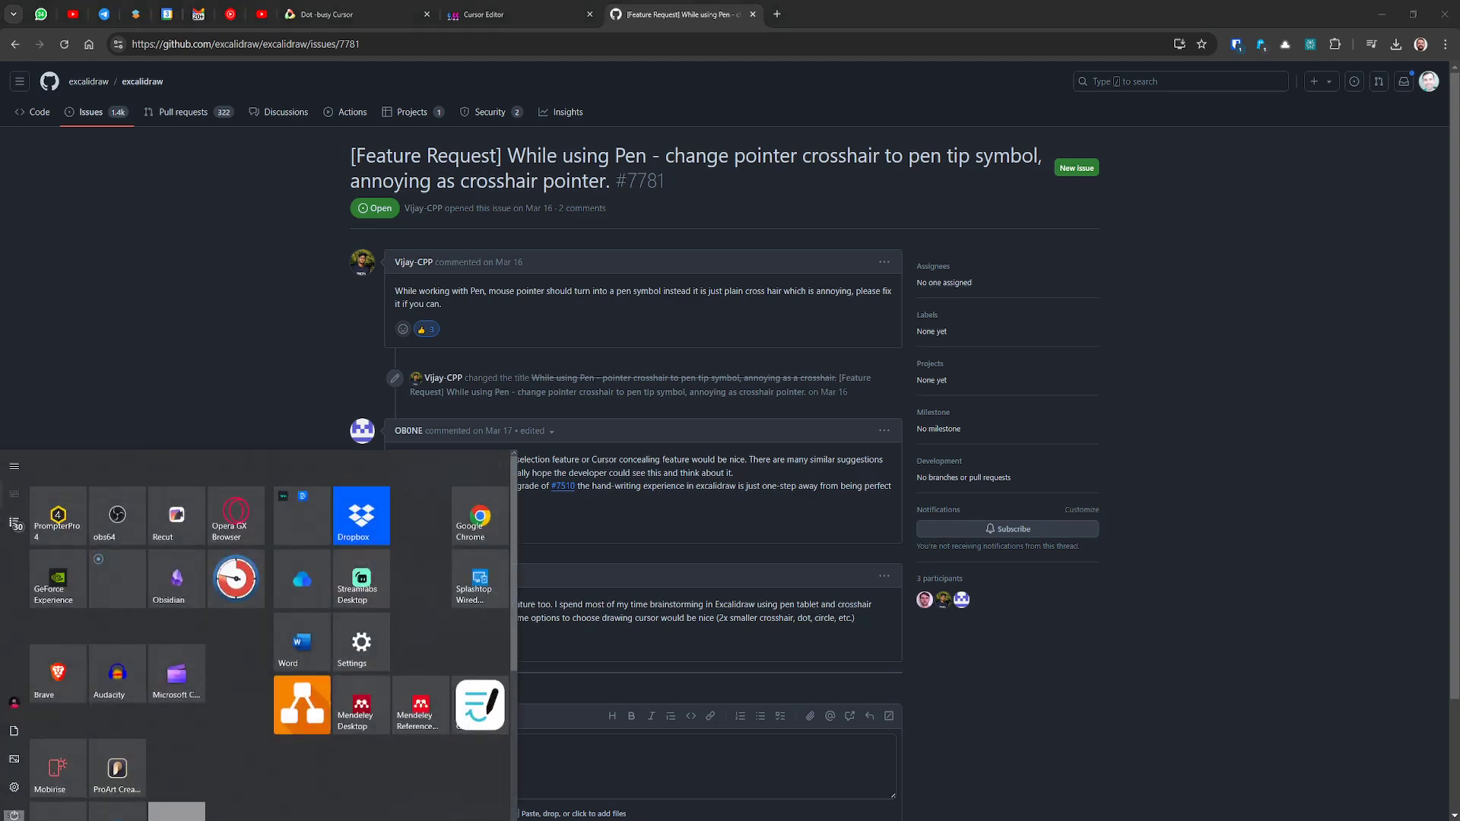
click(16, 785)
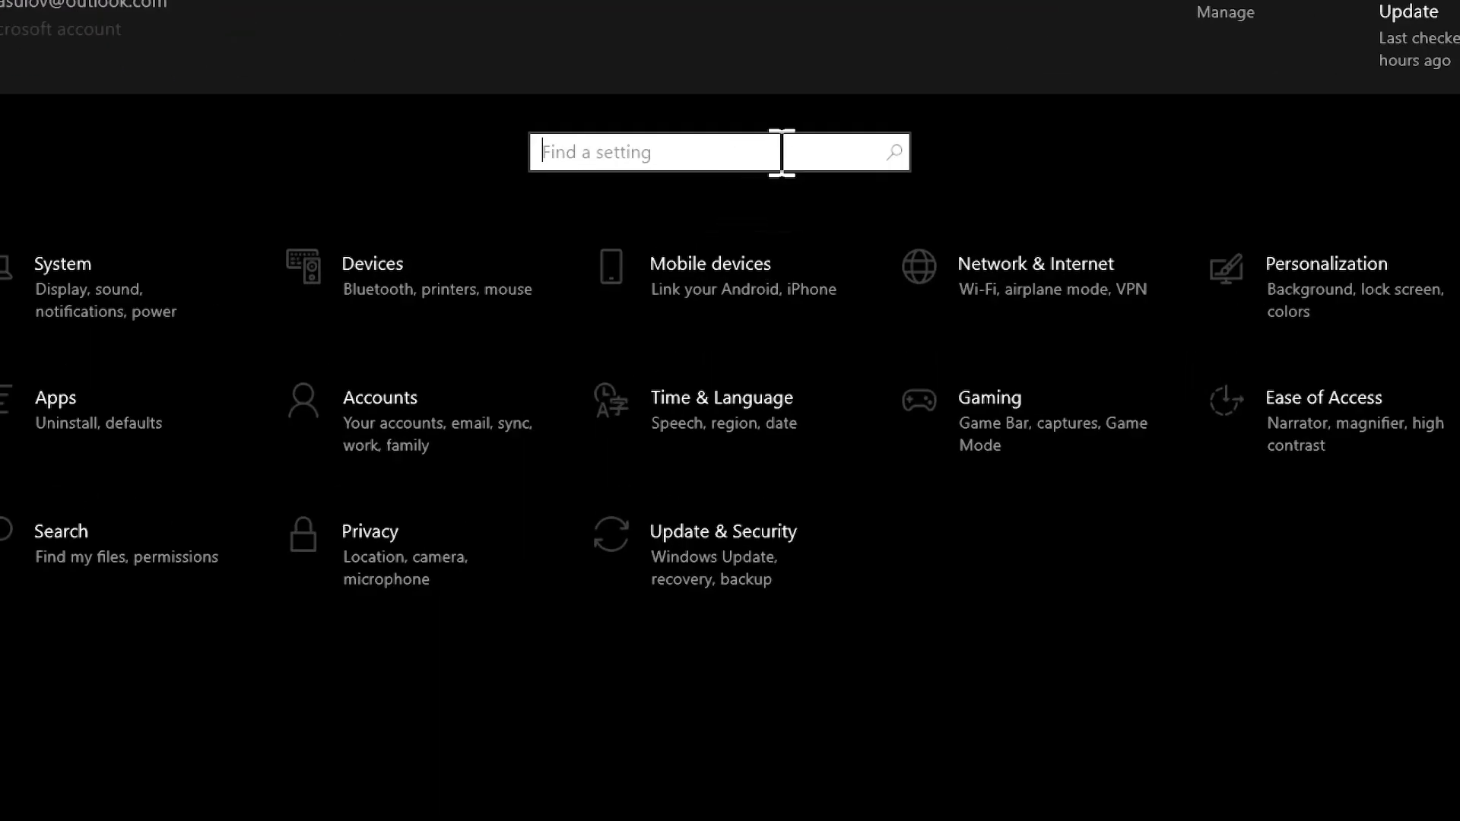
text(mouse)
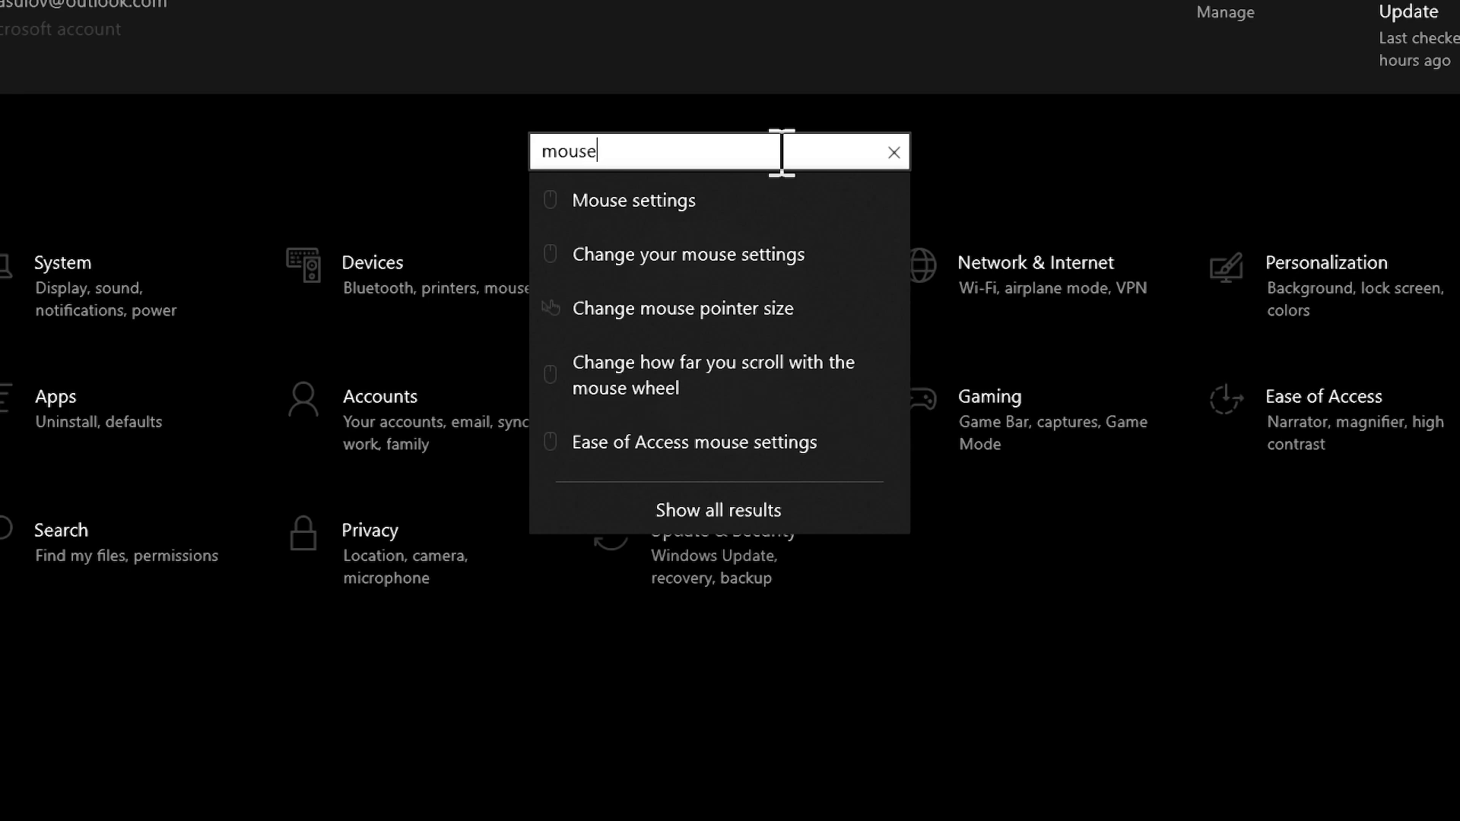
click(711, 207)
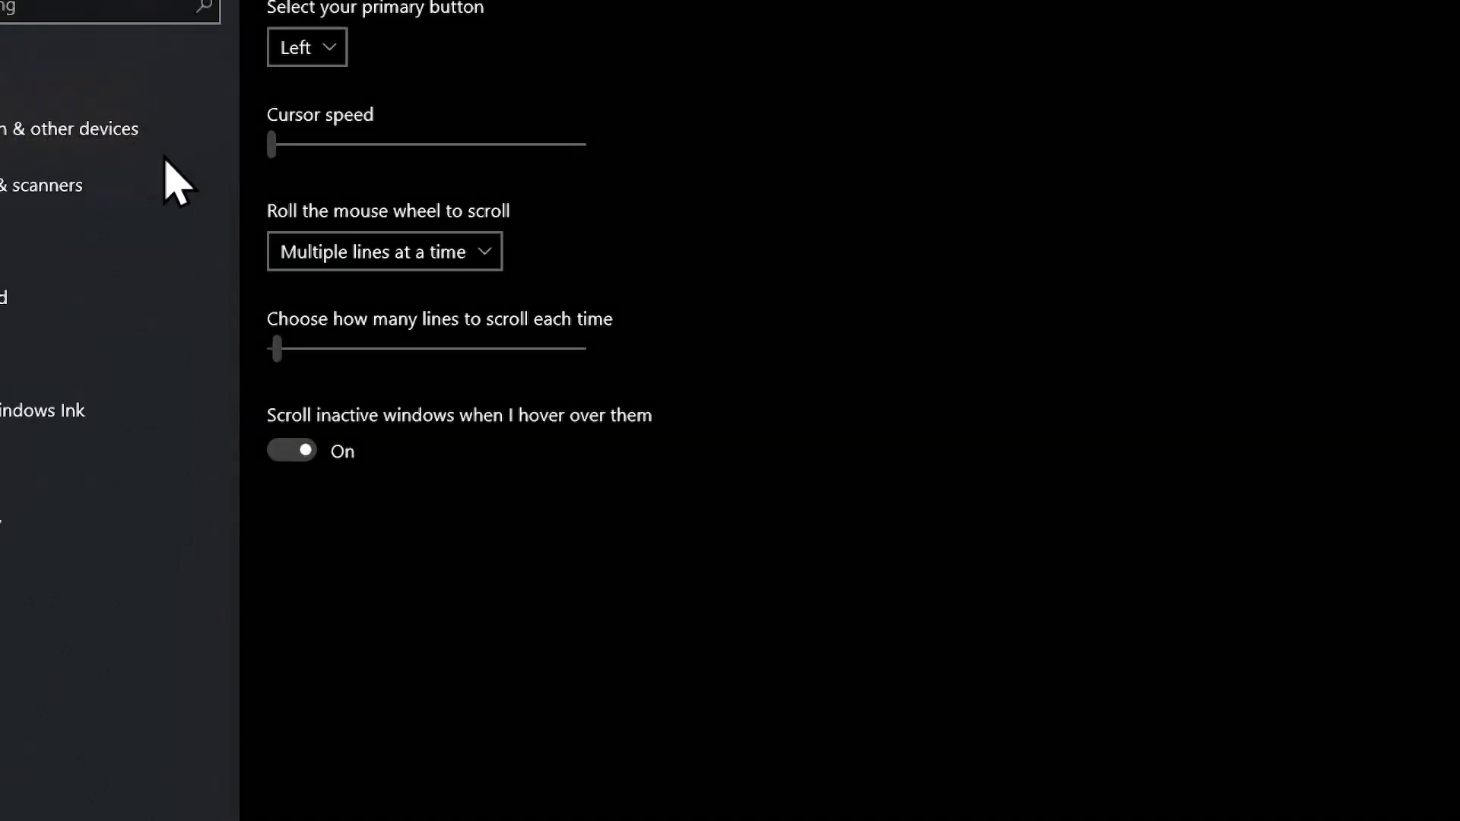
mouse_move(218, 158)
mouse_down()
mouse_move(339, 62)
mouse_move(141, 162)
mouse_up()
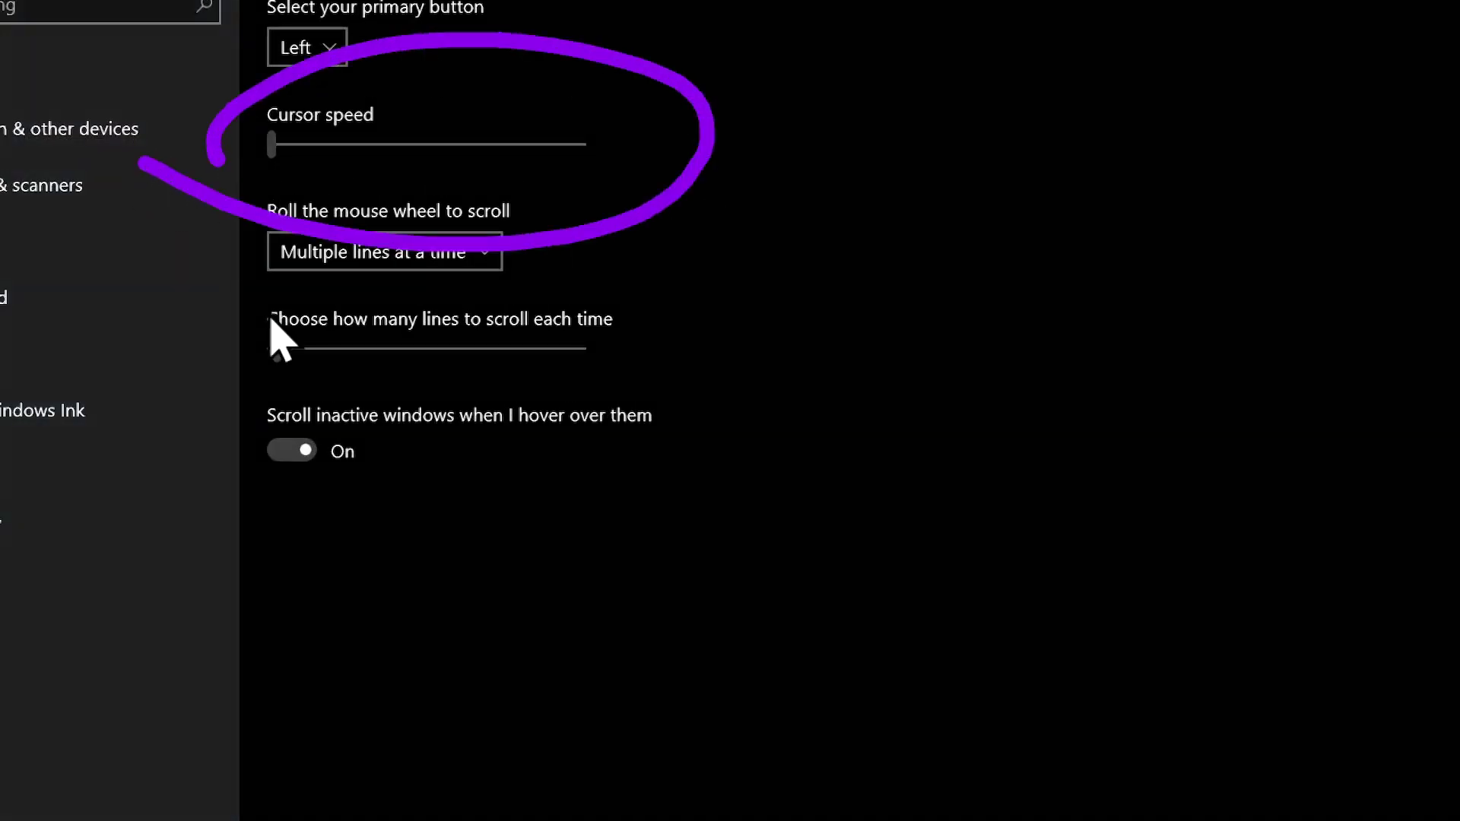
mouse_move(186, 299)
mouse_down()
mouse_move(564, 495)
mouse_move(169, 323)
mouse_up()
drag(871, 141, 779, 173)
drag(838, 326, 794, 343)
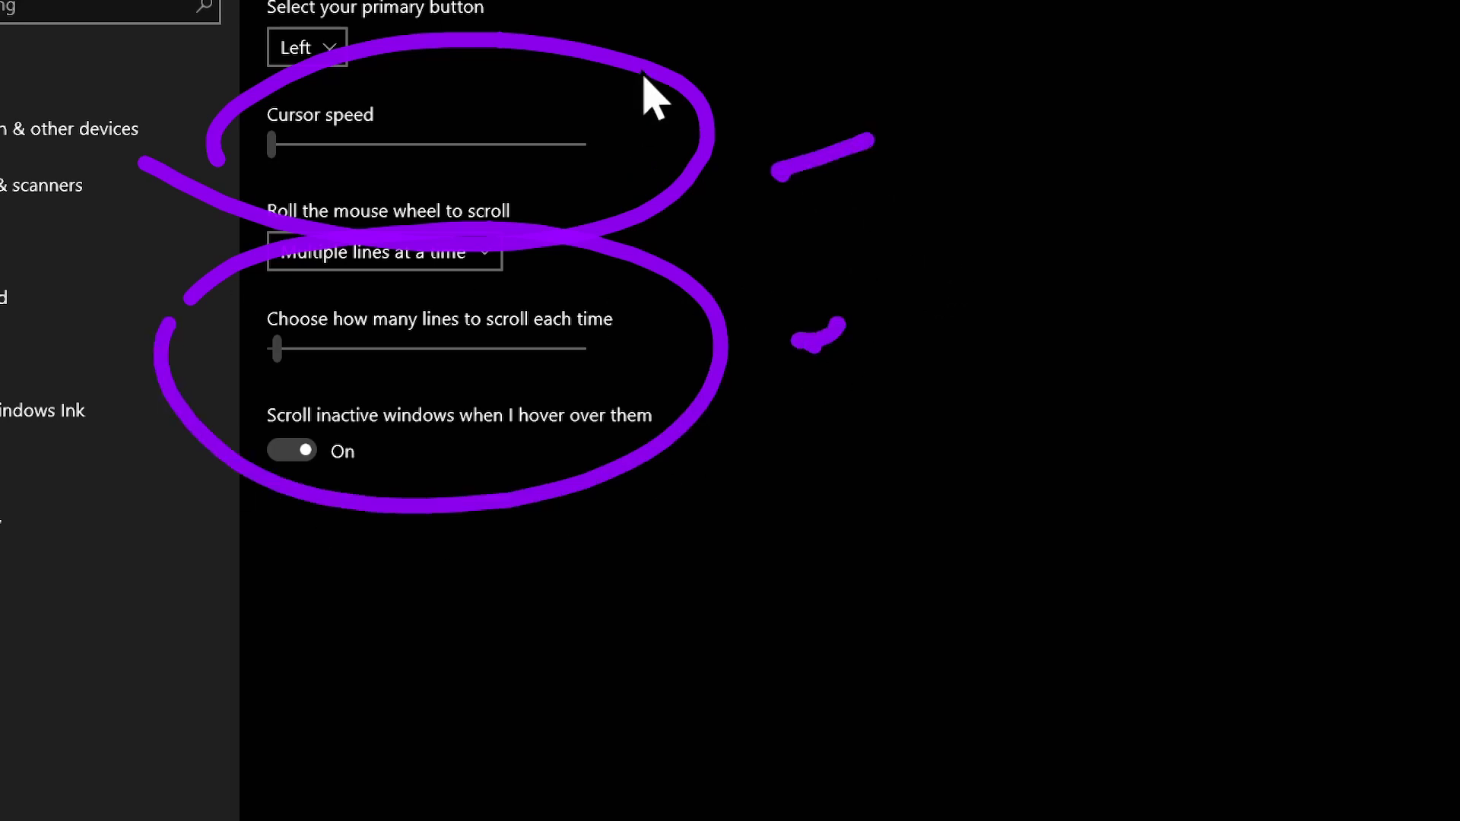
drag(616, 65, 498, 183)
drag(464, 73, 604, 190)
drag(571, 272, 521, 371)
drag(483, 302, 635, 433)
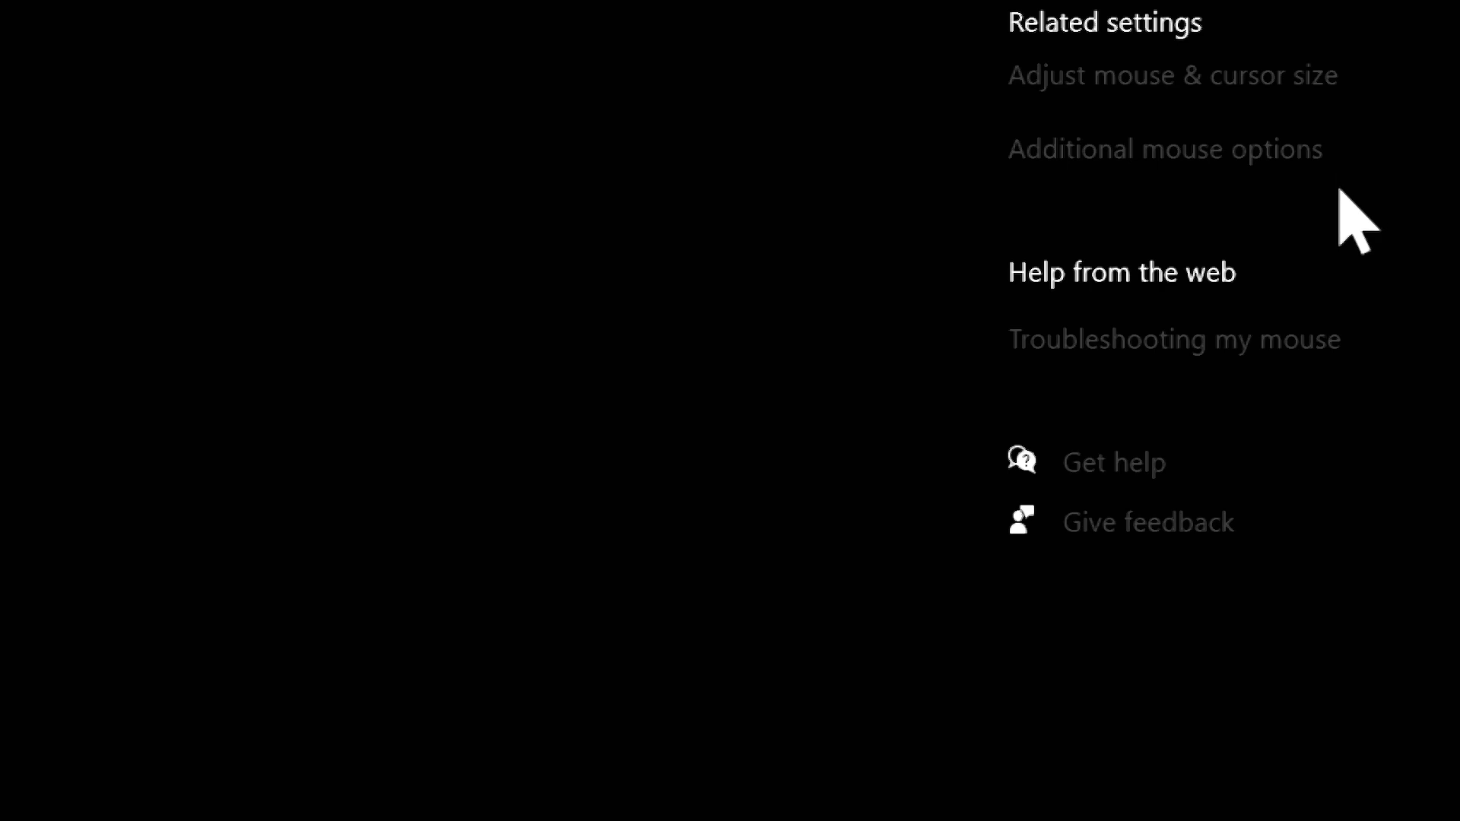
mouse_move(1367, 169)
mouse_down()
mouse_move(1147, 251)
mouse_move(1326, 234)
mouse_up()
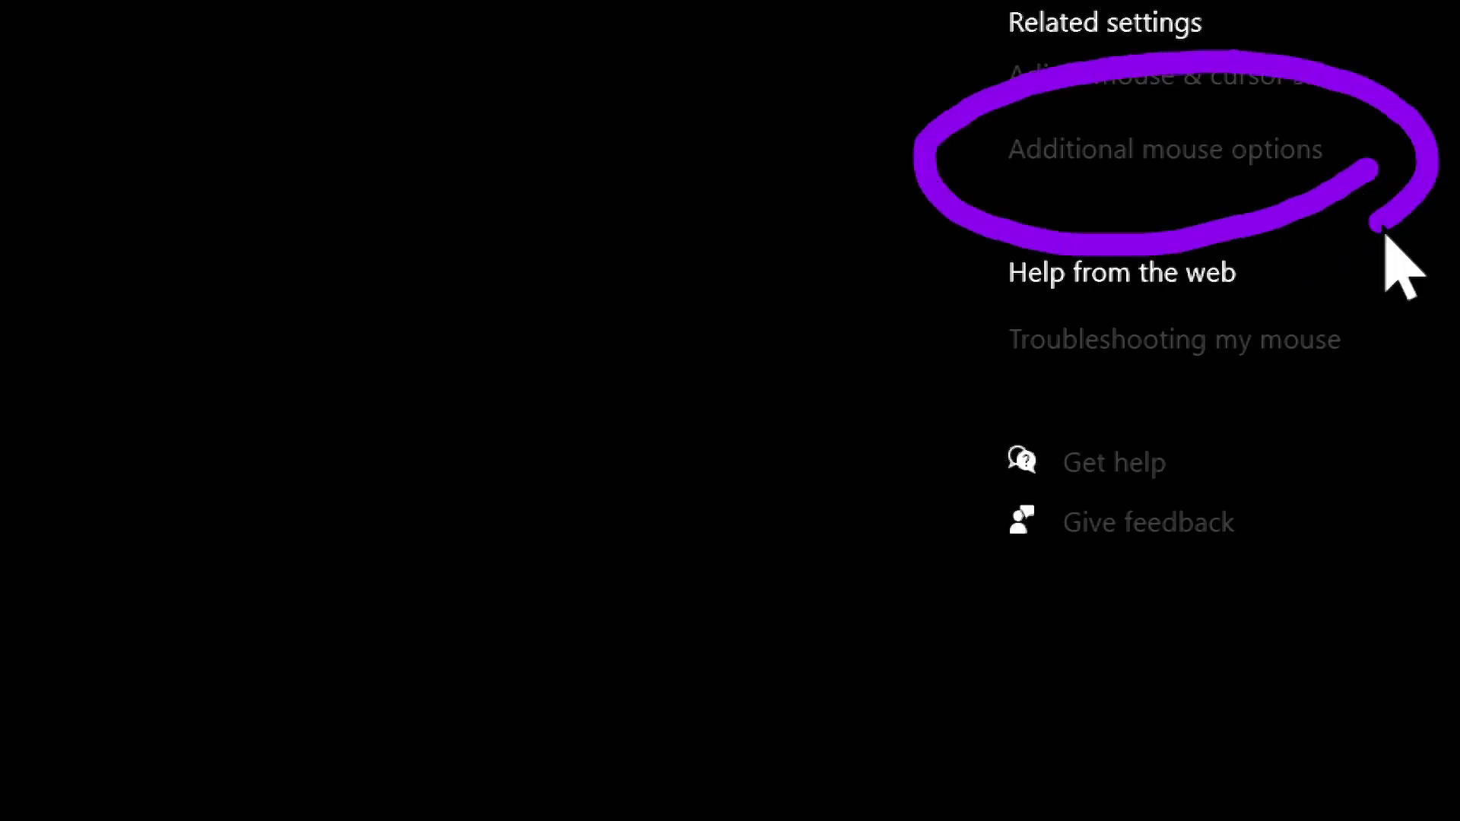
drag(655, 55, 846, 124)
drag(873, 77, 802, 197)
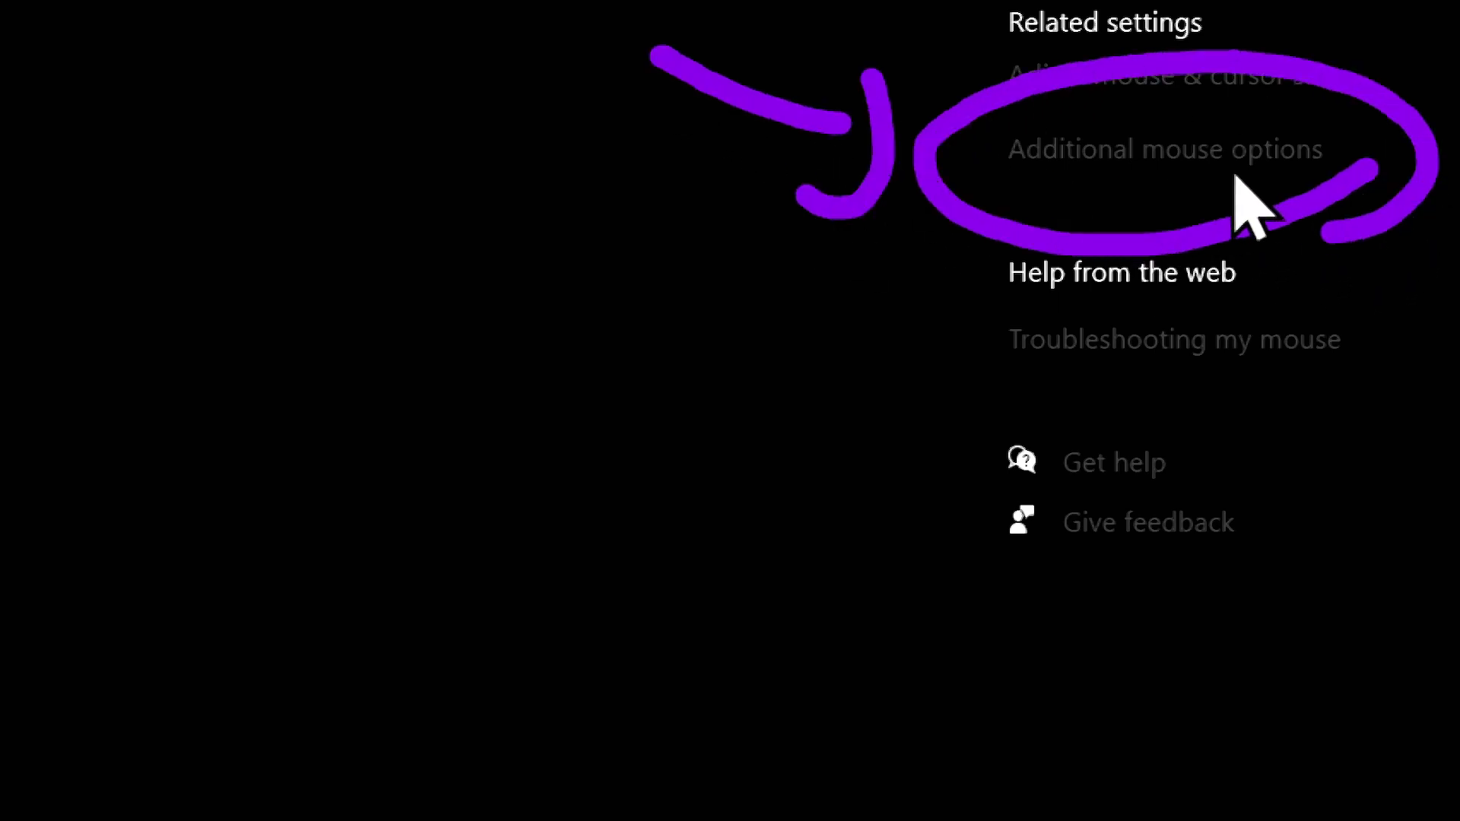
Open the additional mouse options and move the Mouse Properties dialog clear of the mouse settings behind it
click(1115, 156)
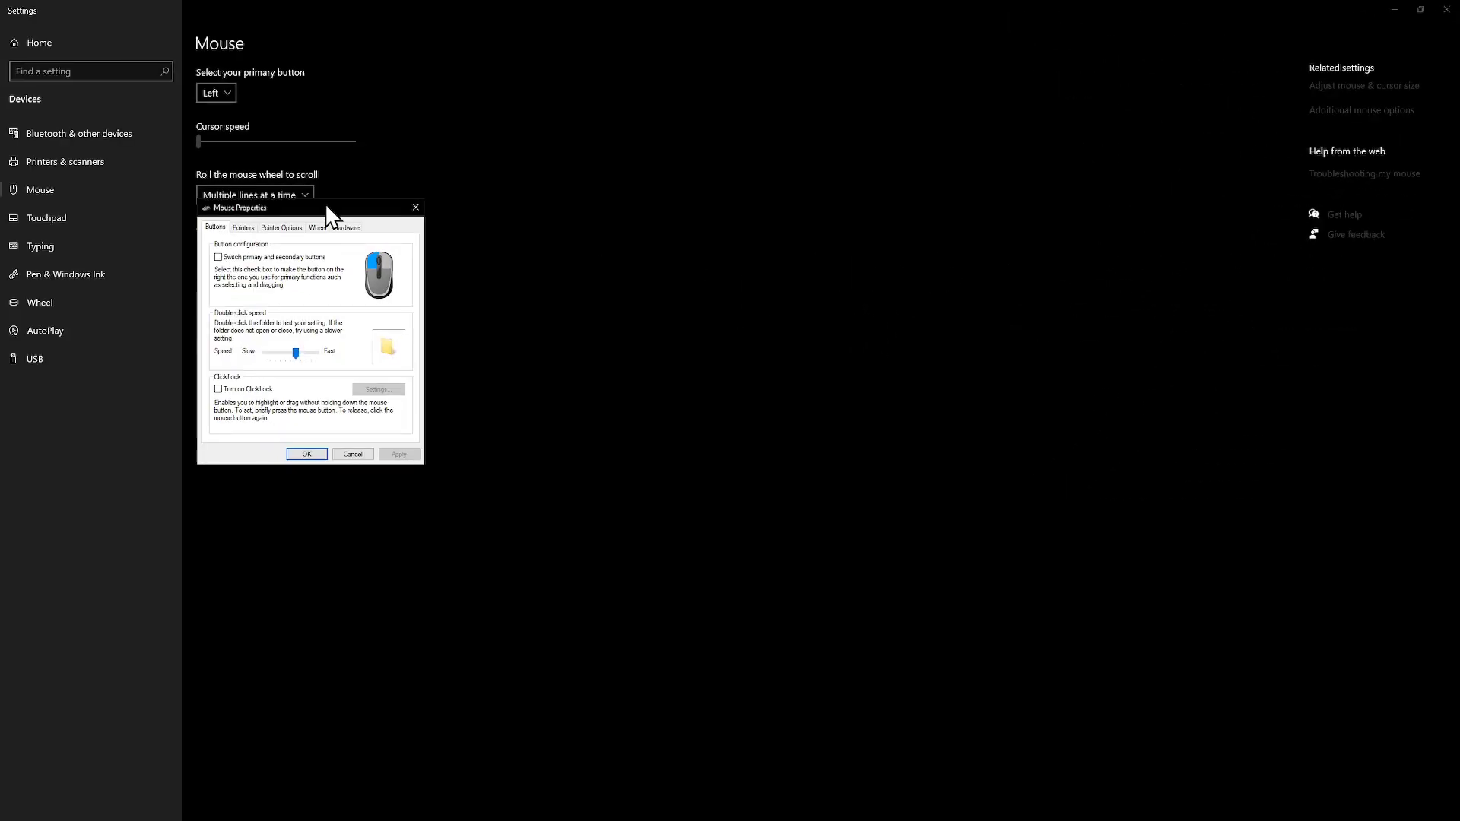
drag(329, 213, 747, 163)
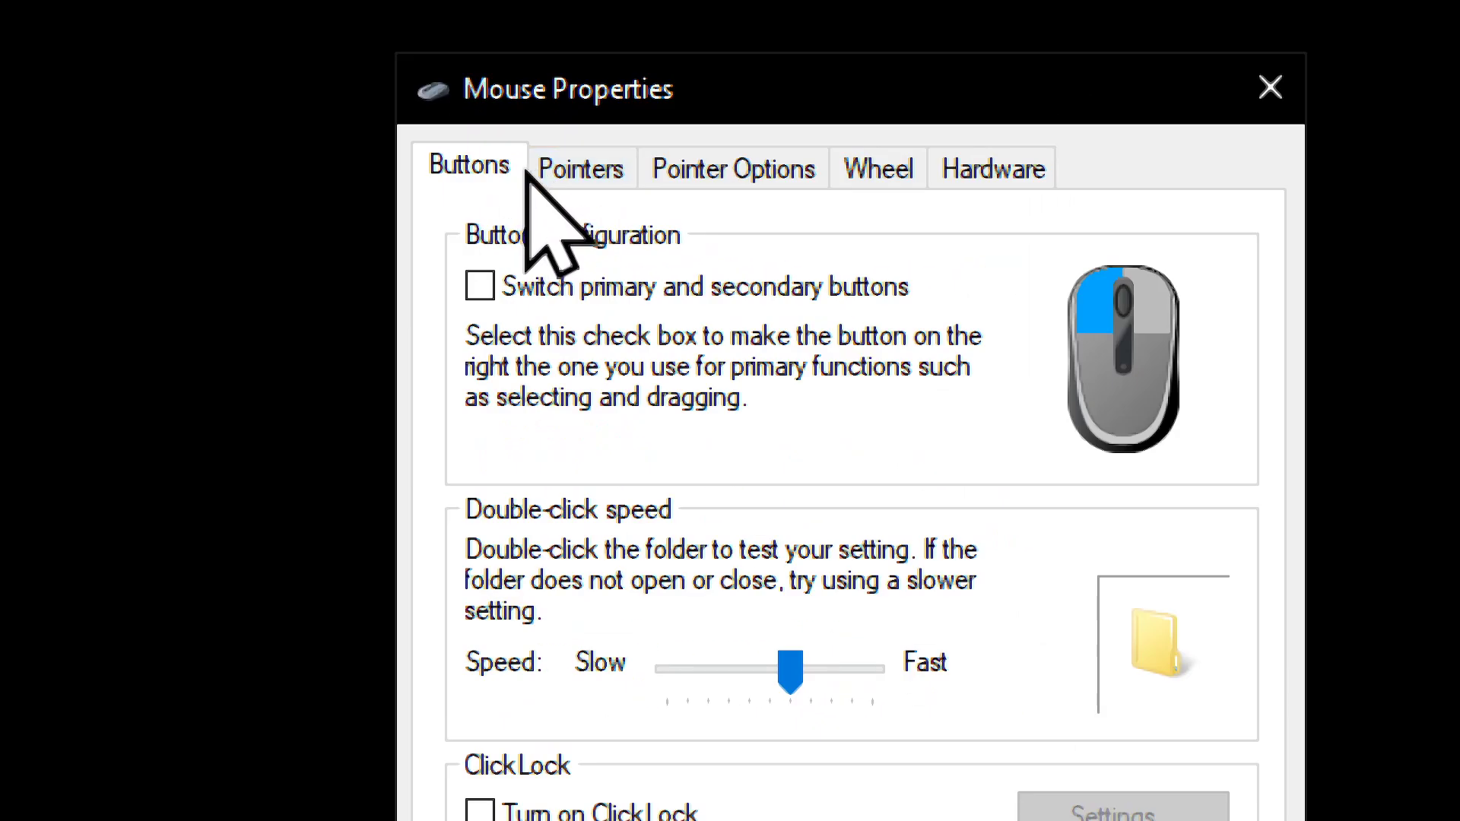
key(ctrl+shift+3)
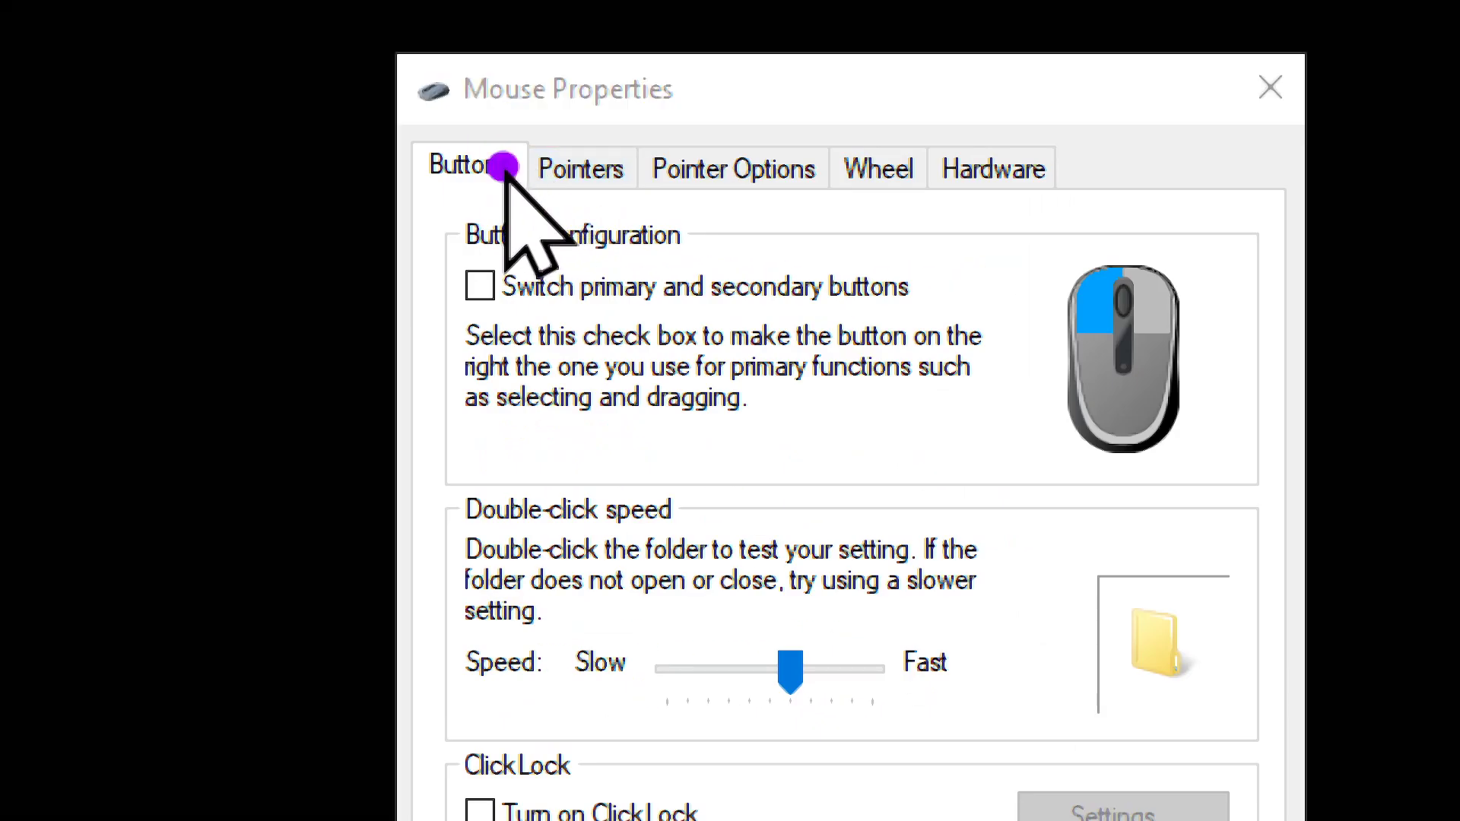
drag(503, 167, 506, 171)
drag(726, 313, 662, 297)
key(Escape)
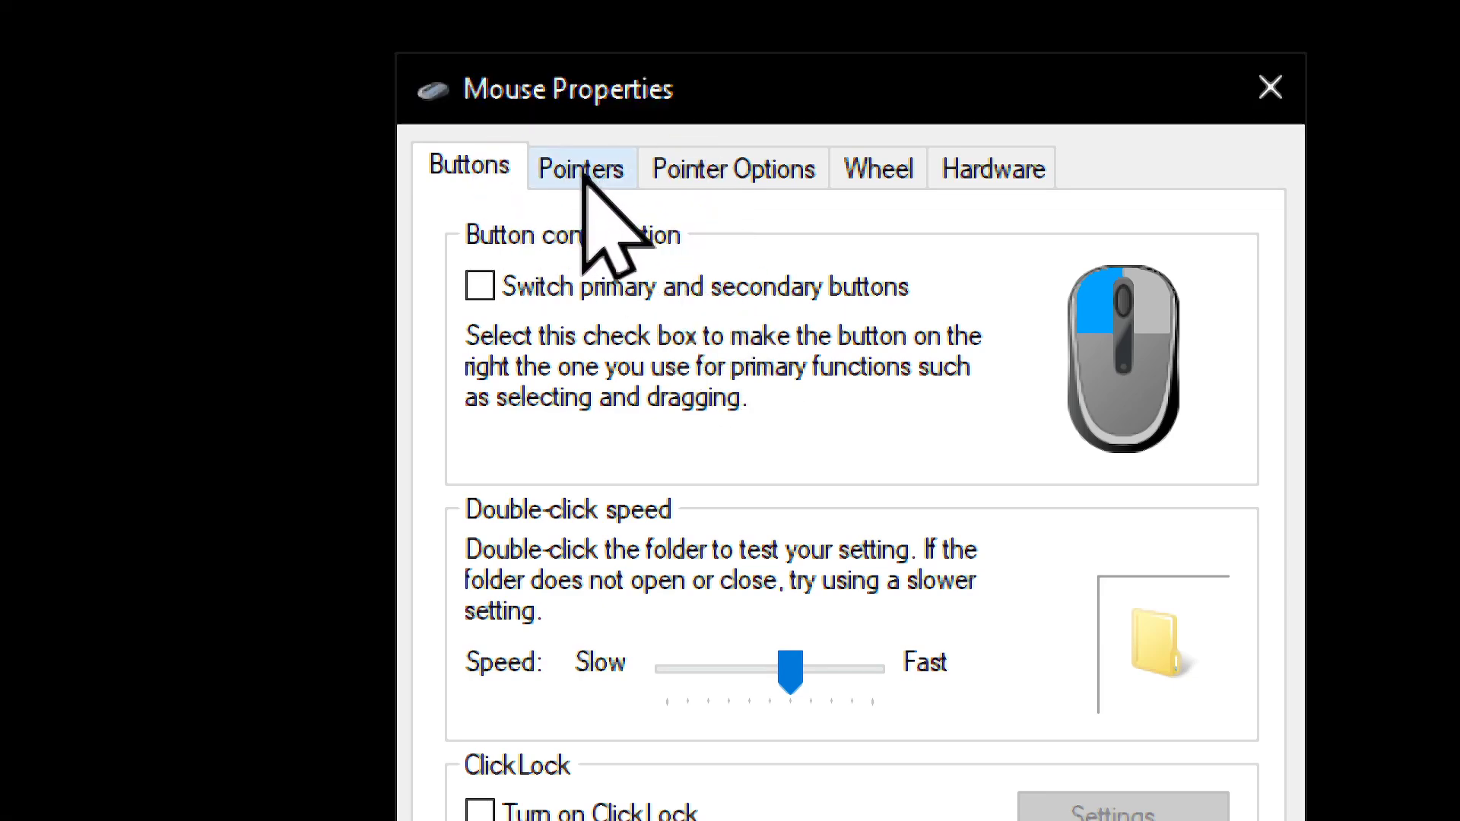
Assign the cursor file "Dot -busy.ani" from the Cursors folder to the Precision Select pointer, then apply the change and close Mouse Properties
click(582, 172)
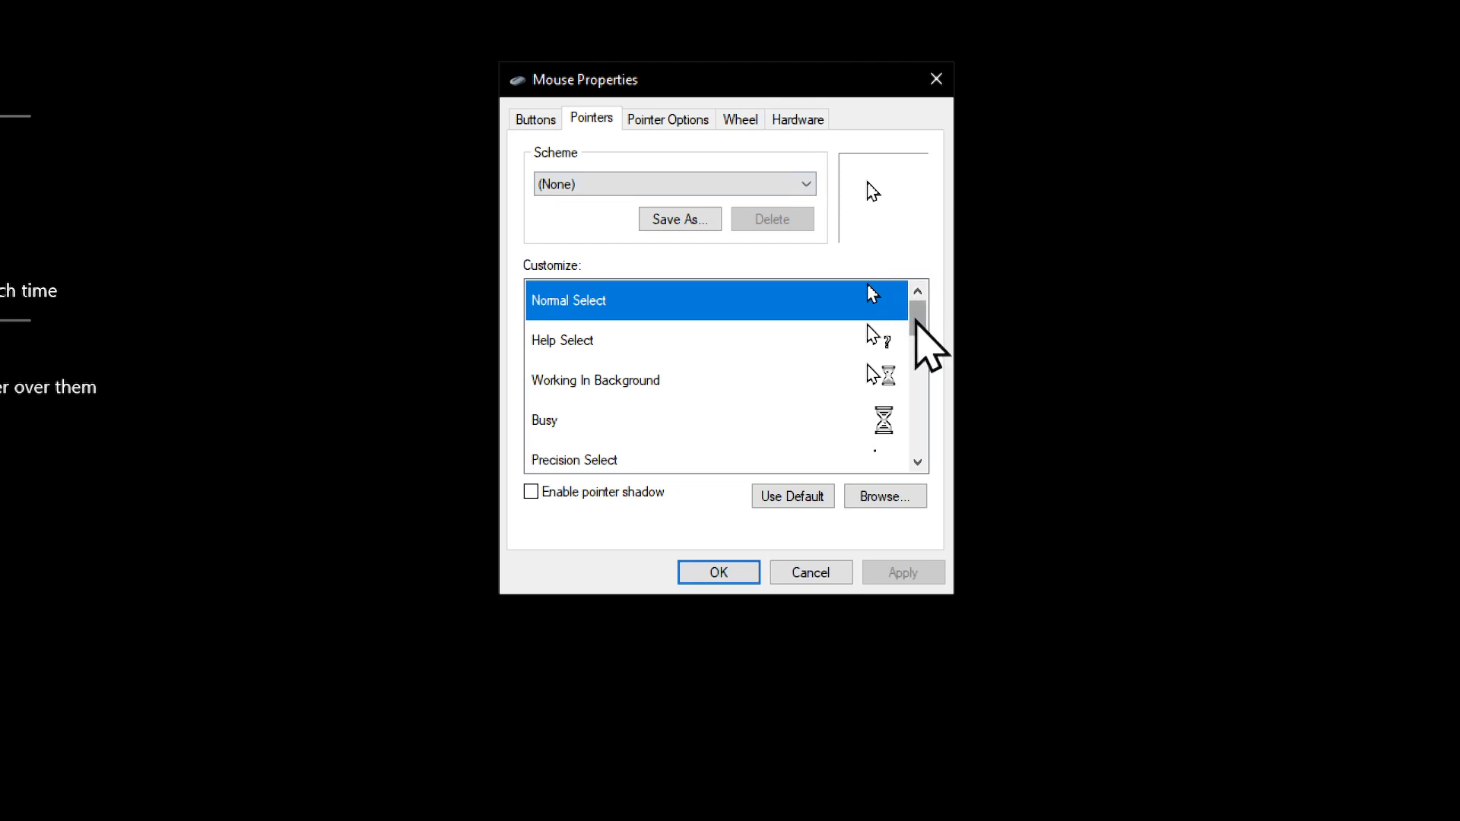
mouse_move(917, 323)
mouse_down()
mouse_move(926, 432)
mouse_move(920, 344)
mouse_up()
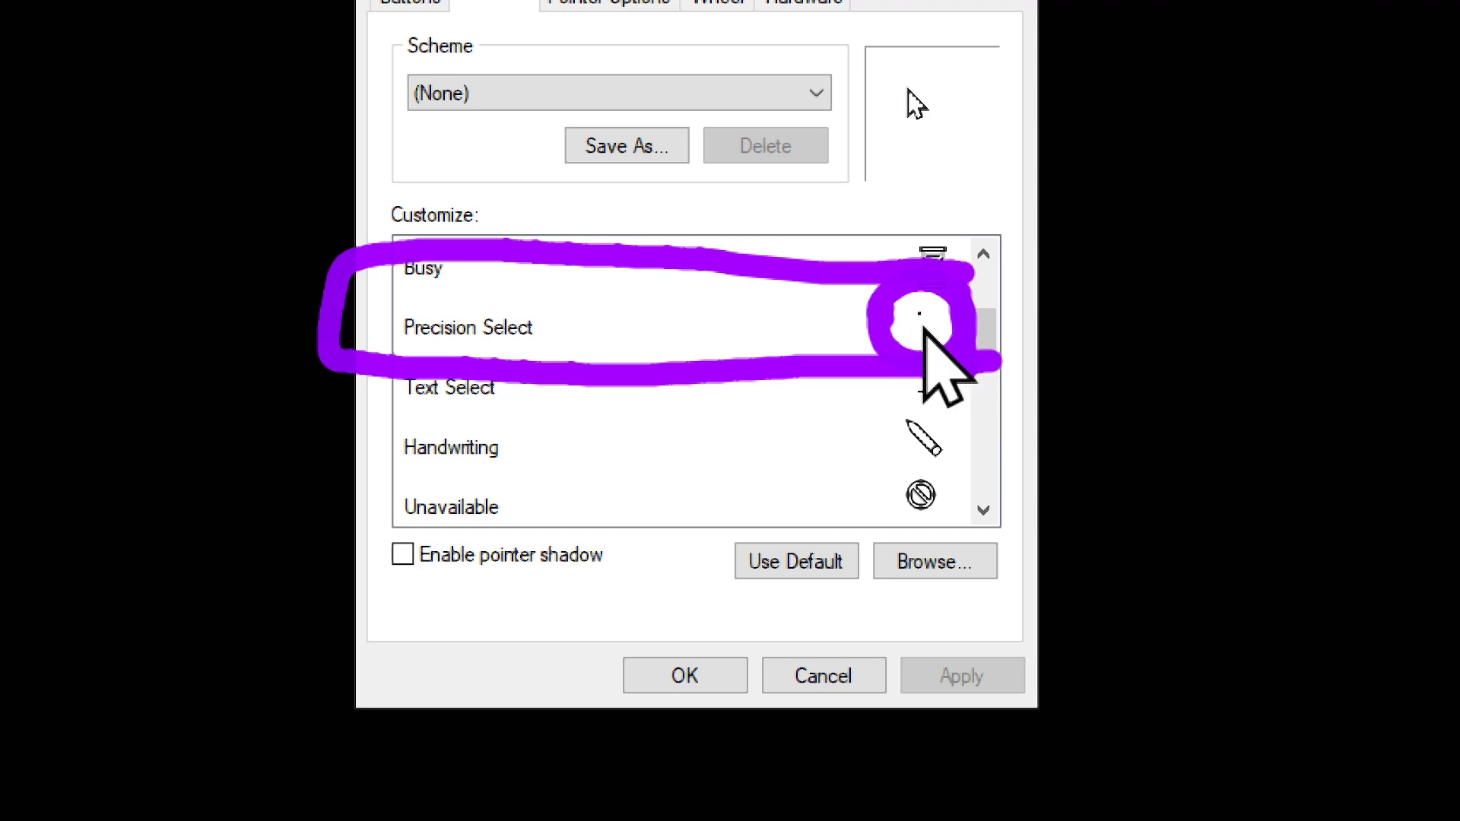
click(678, 327)
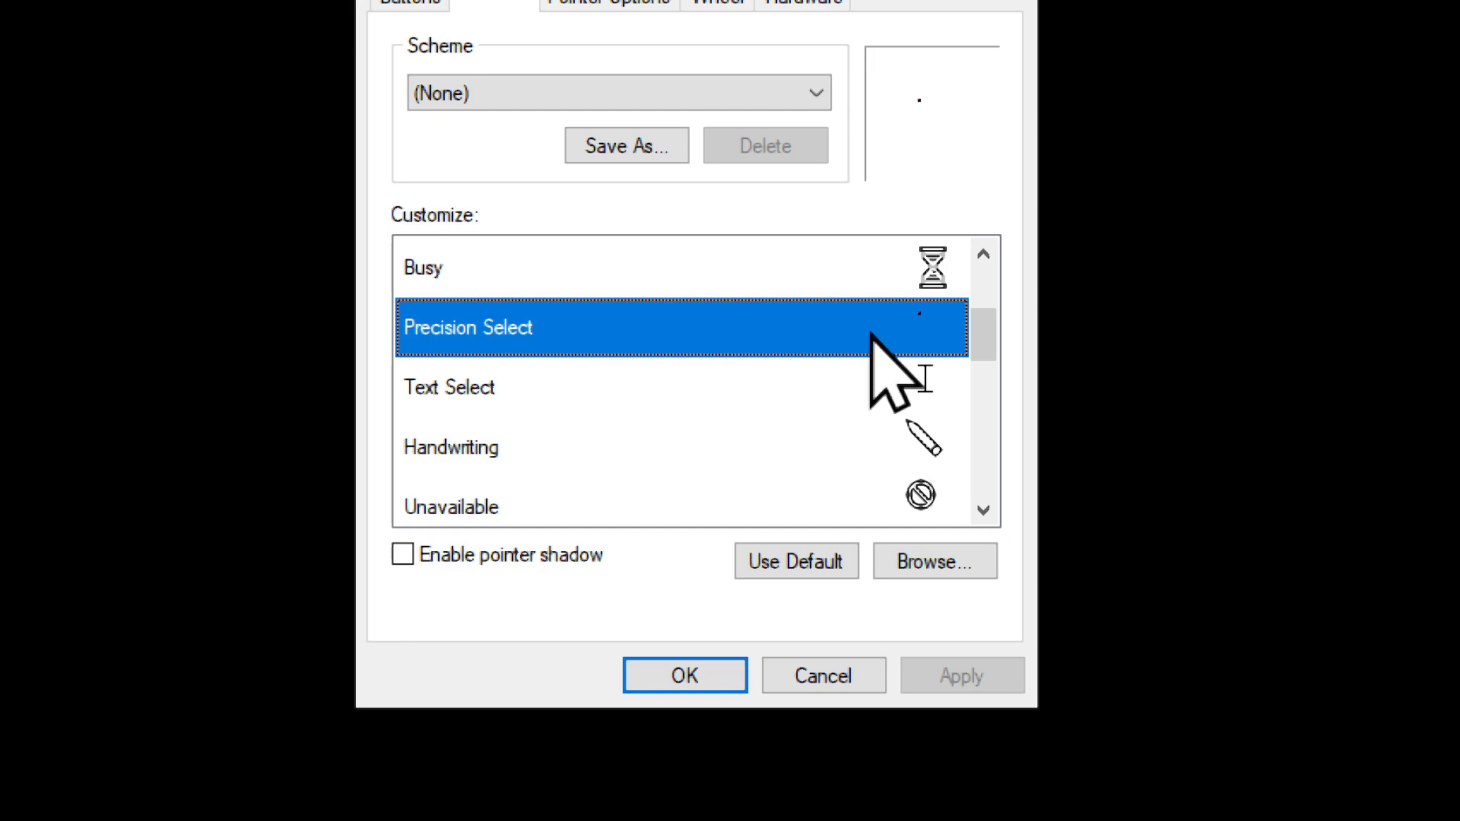
click(908, 563)
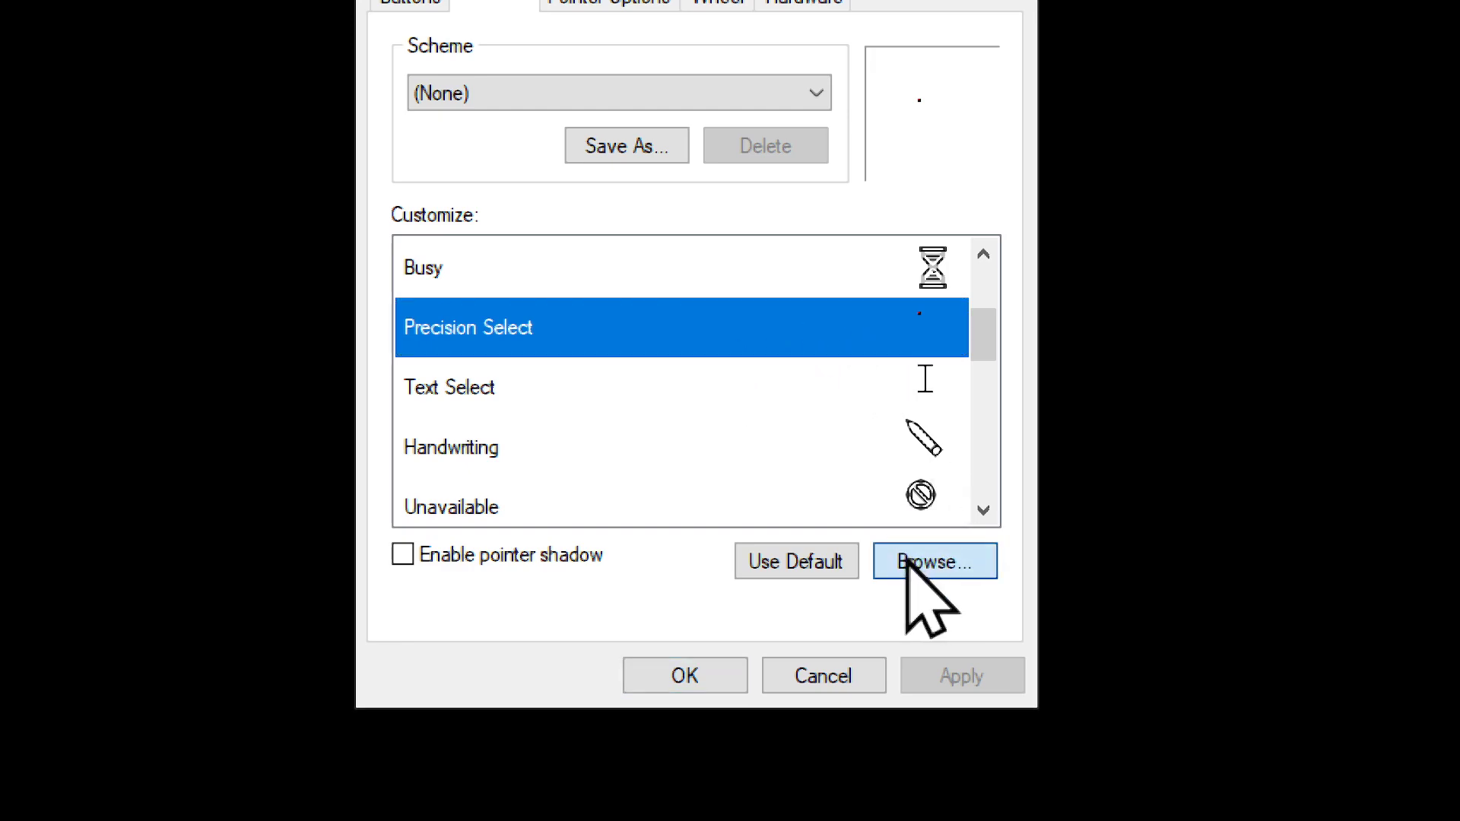
drag(1297, 130, 1293, 194)
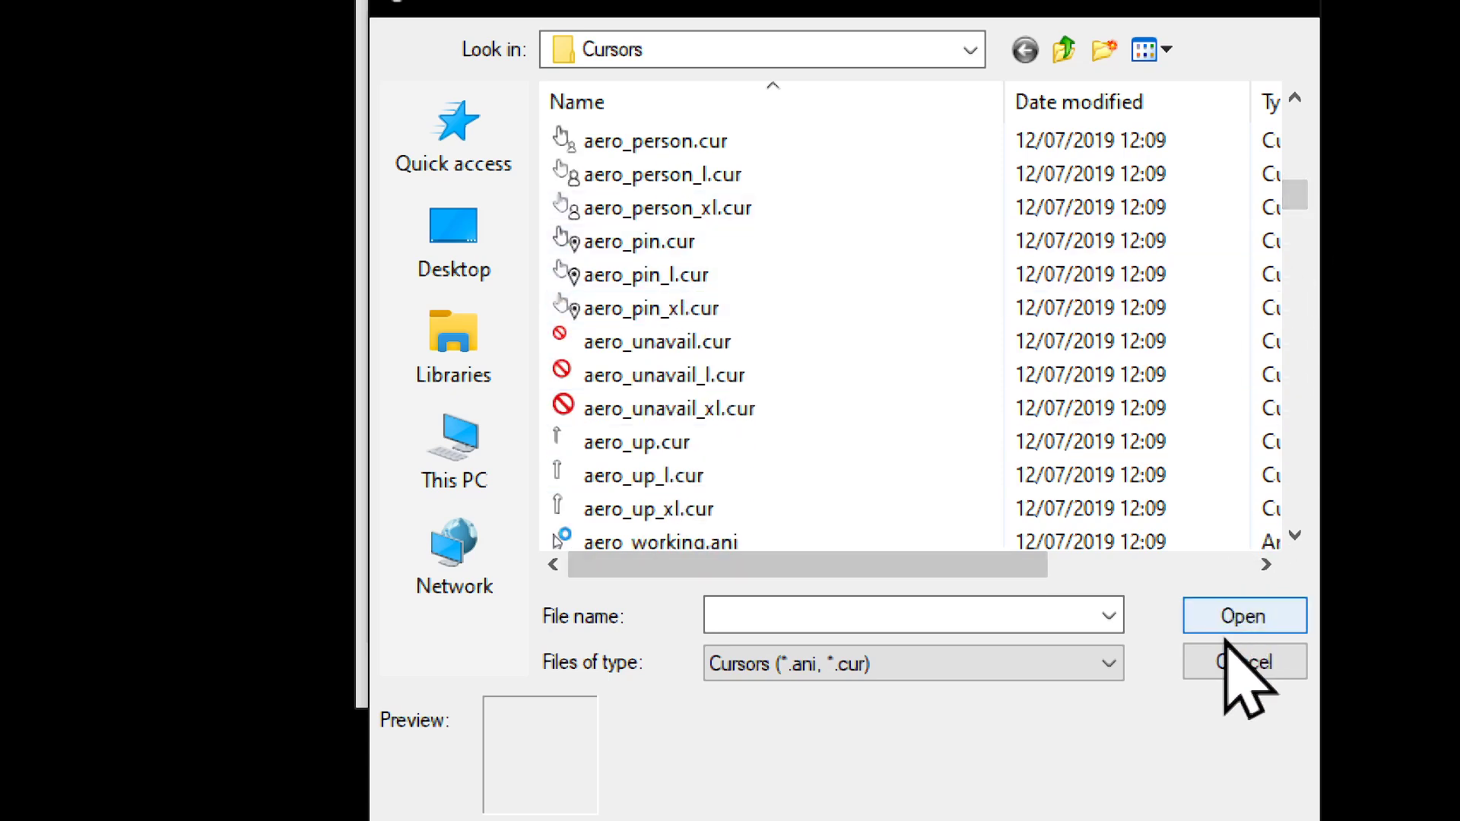
drag(1296, 195, 1296, 285)
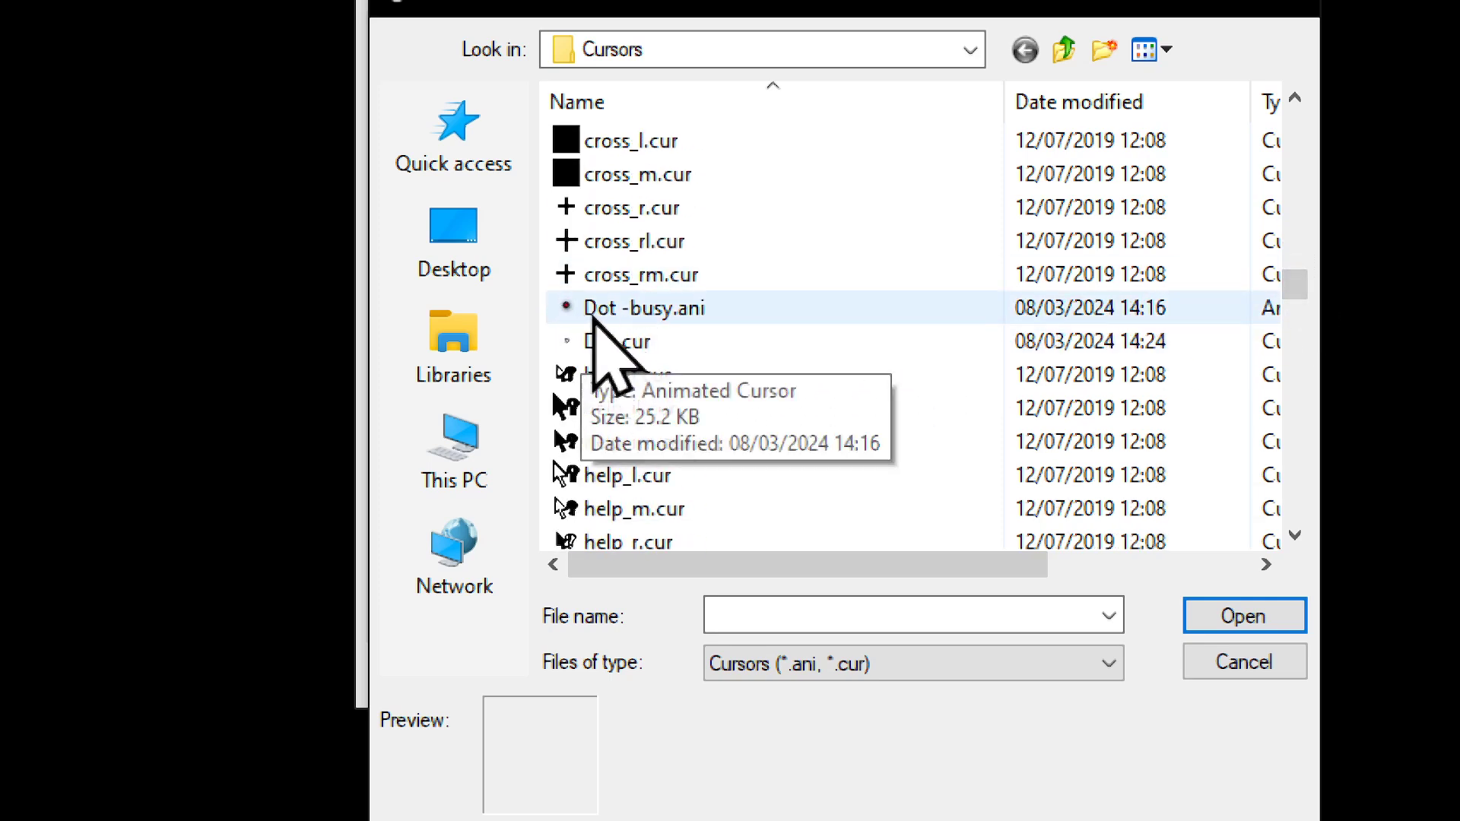
click(629, 310)
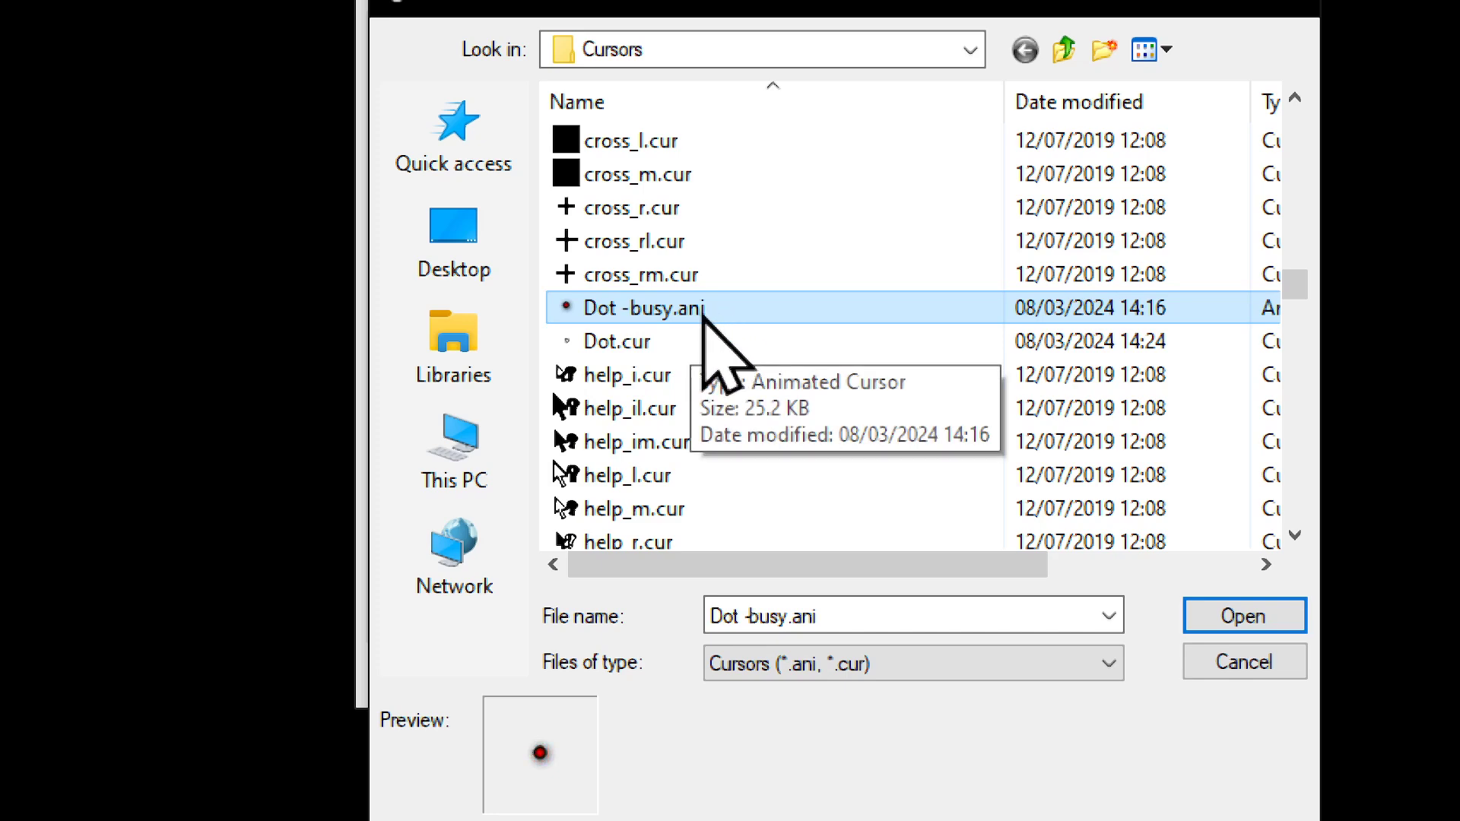
click(1217, 612)
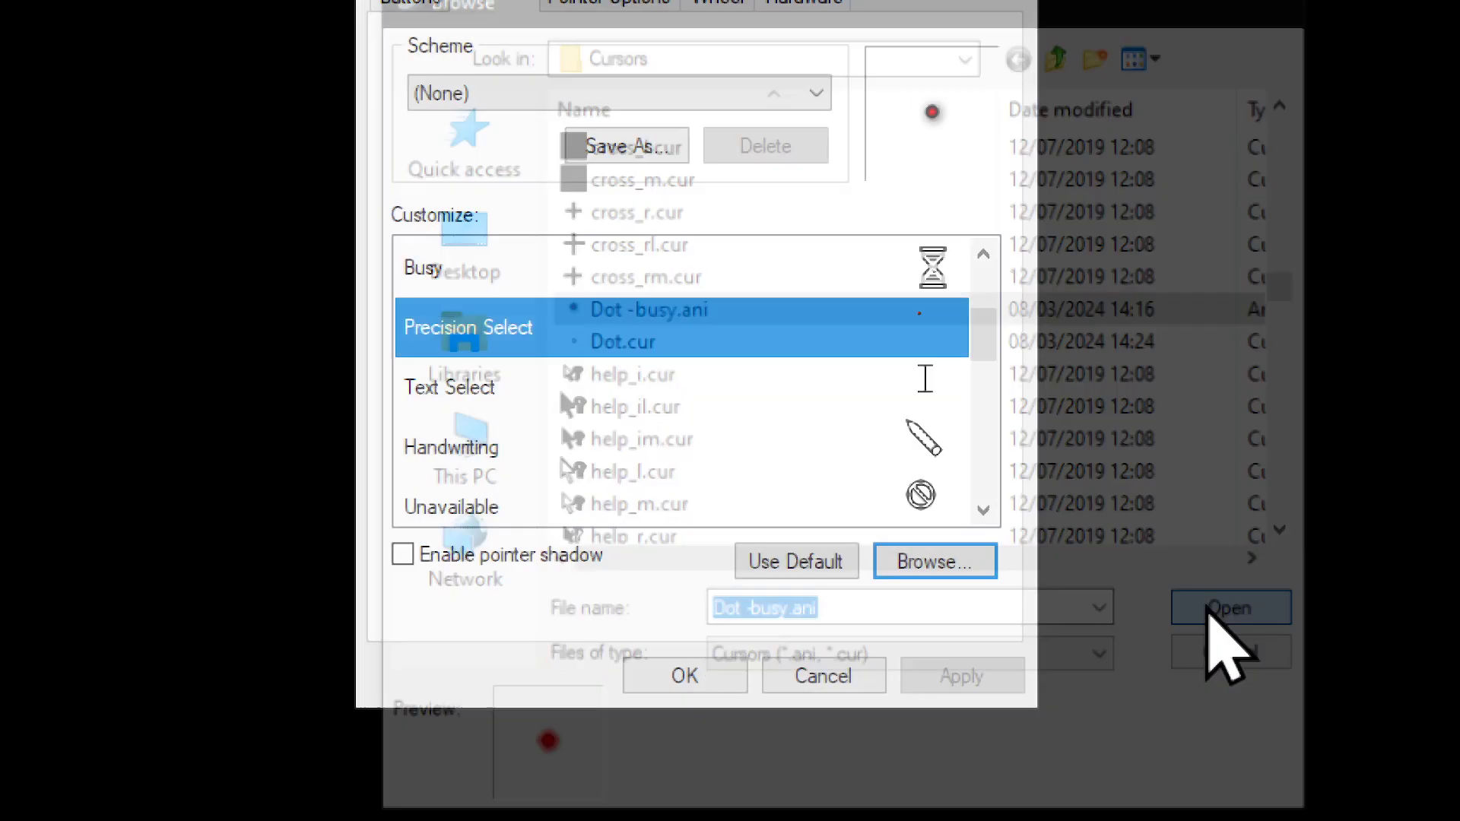
click(913, 676)
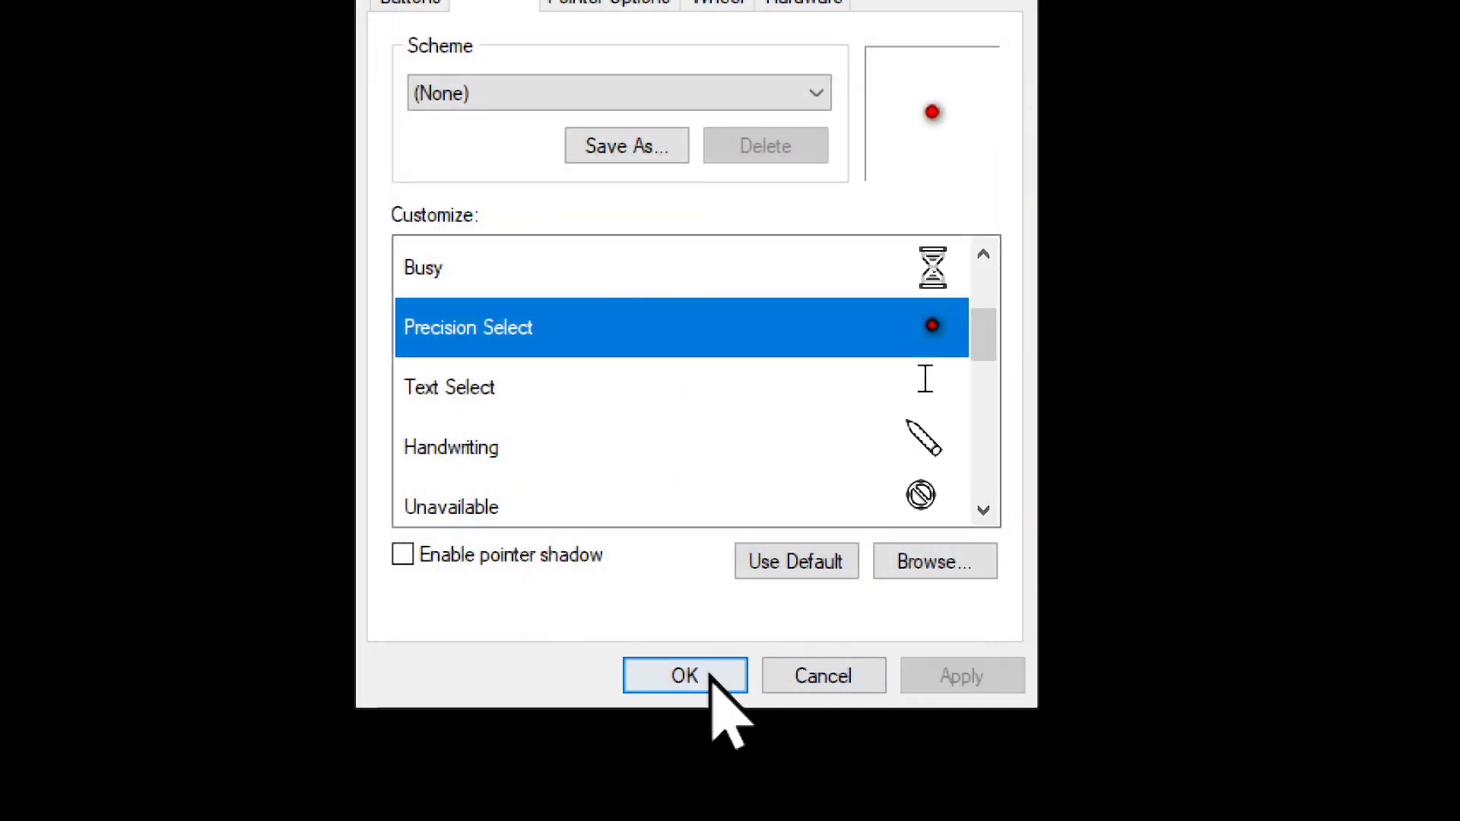
click(713, 675)
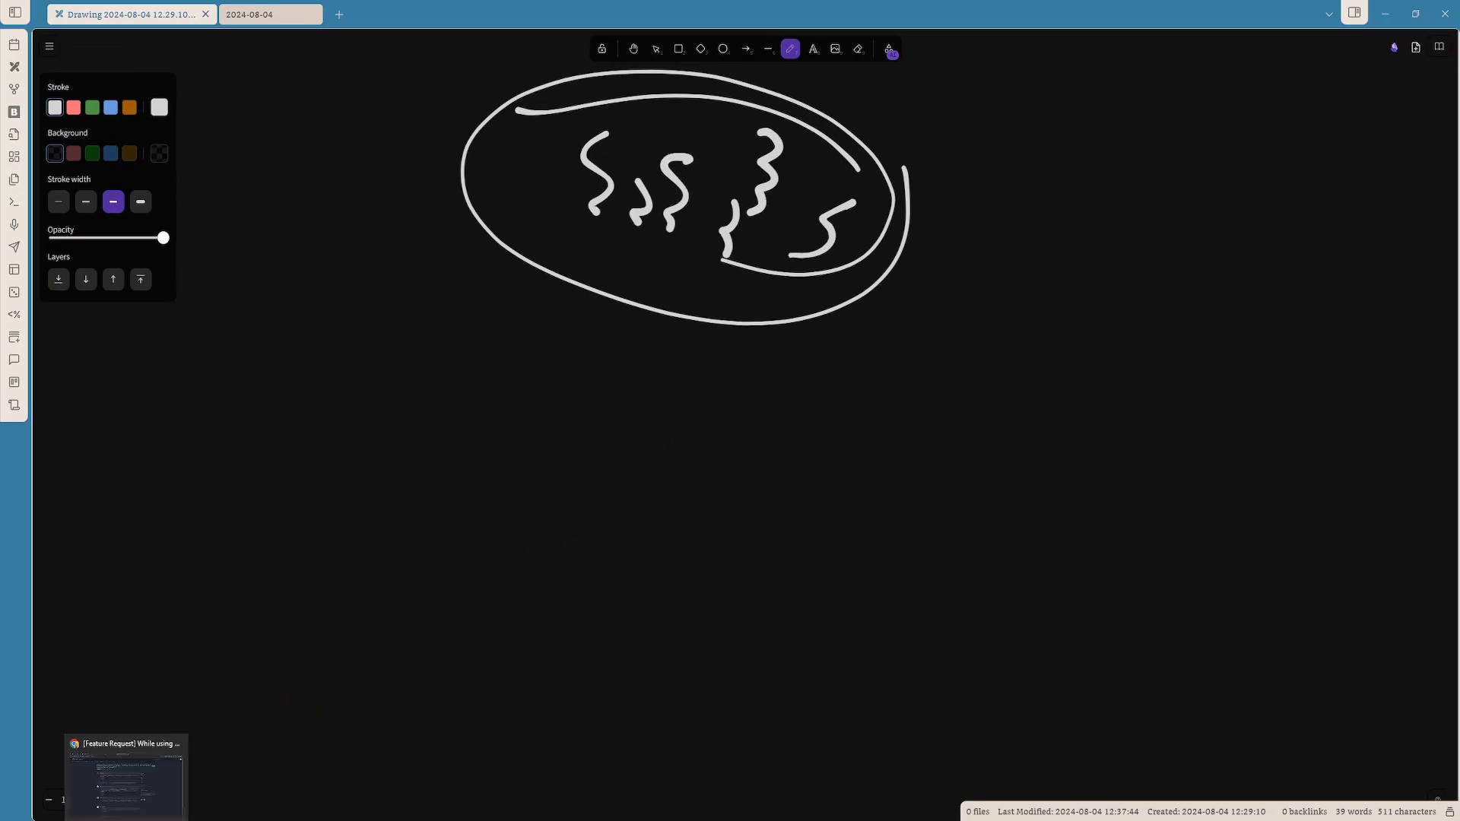
Switch to the Cursor Editor page in Chrome and choose the bright green 1AFF00 as the drawing colour
click(126, 798)
click(498, 19)
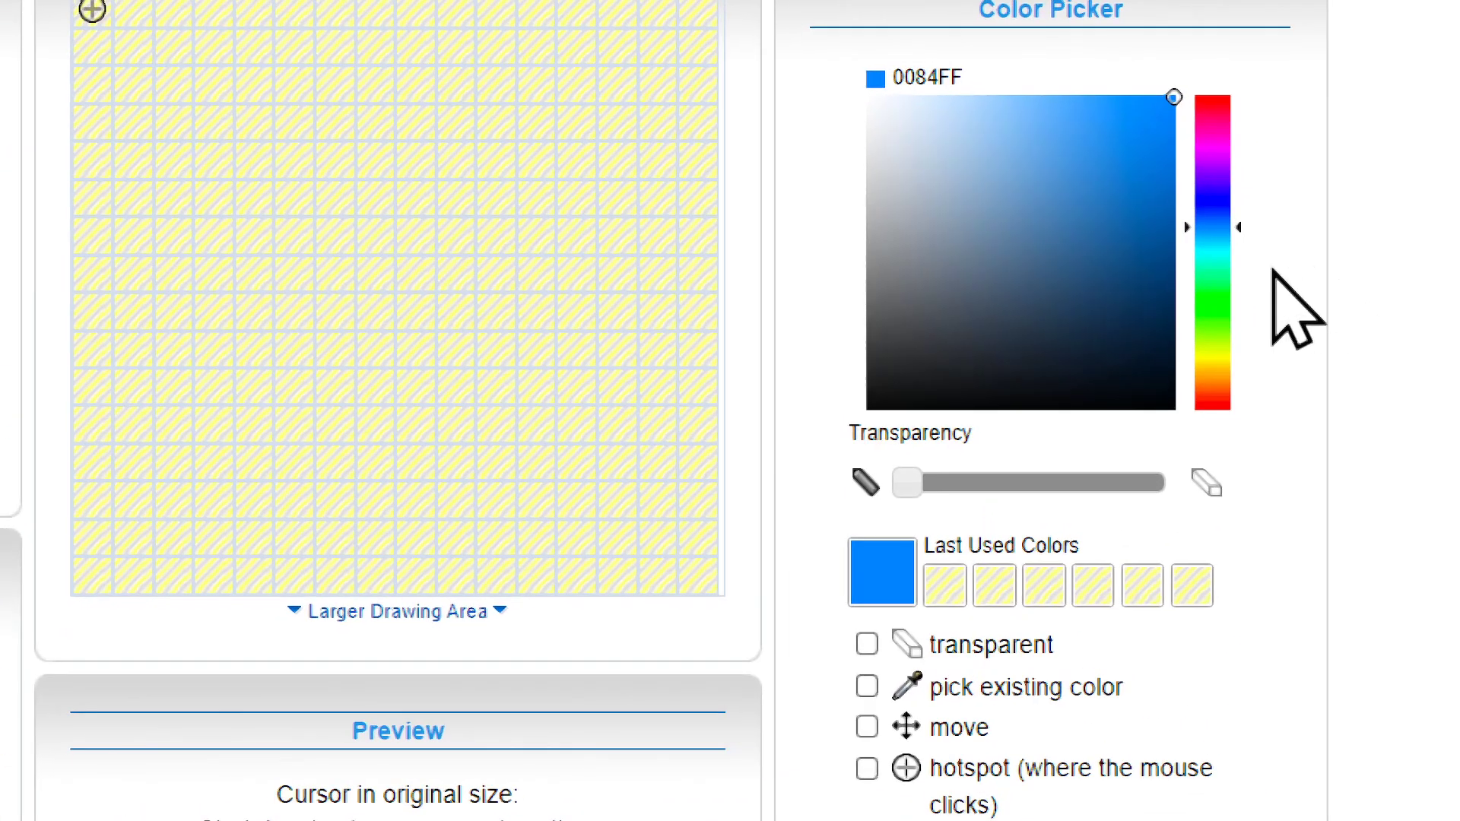
drag(1256, 243, 1250, 168)
click(1215, 311)
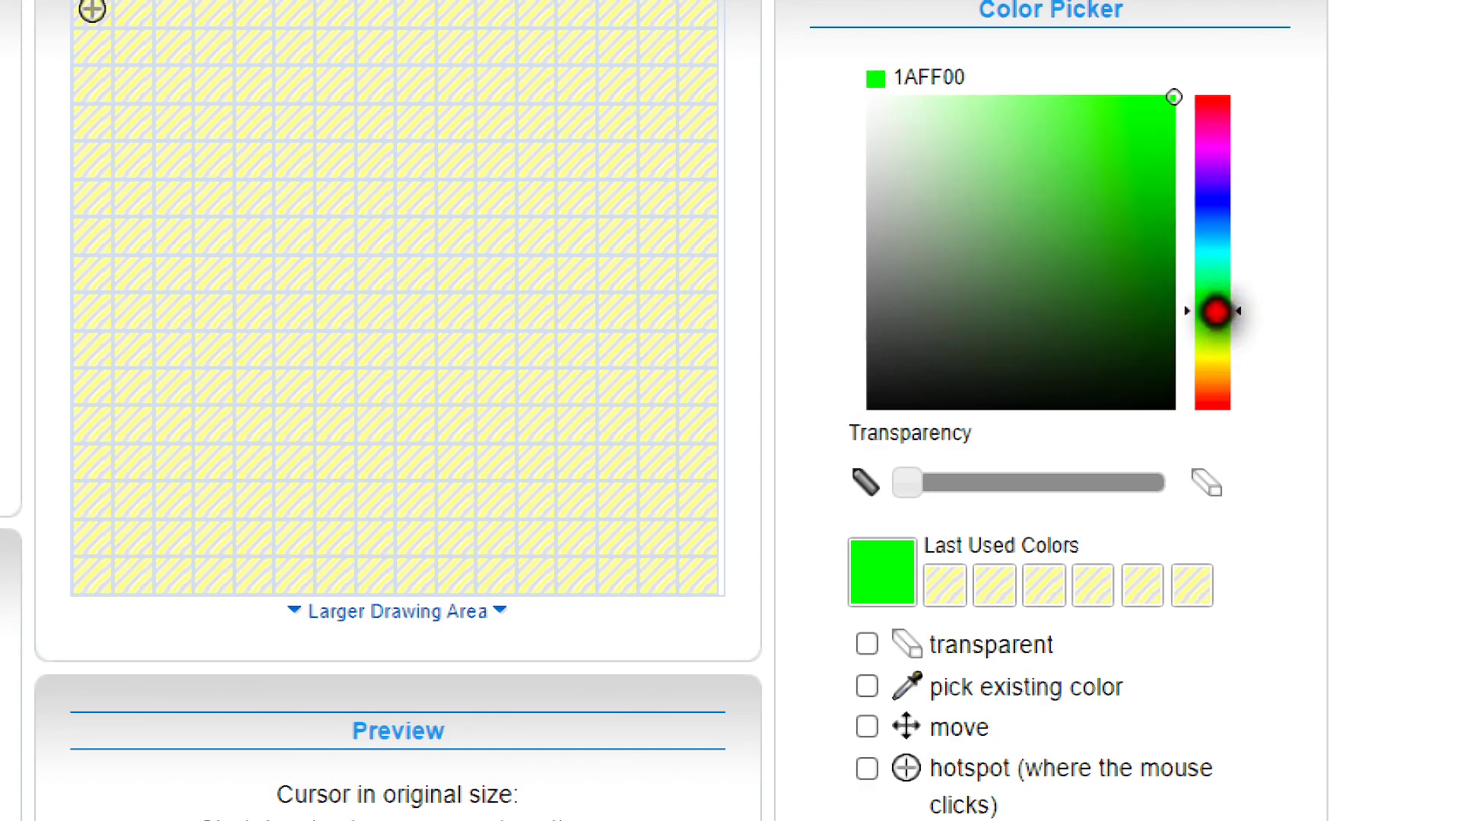
Set the drawing colour to green 19FA00 and paint one square near the middle of the cursor grid
drag(1161, 136, 1174, 101)
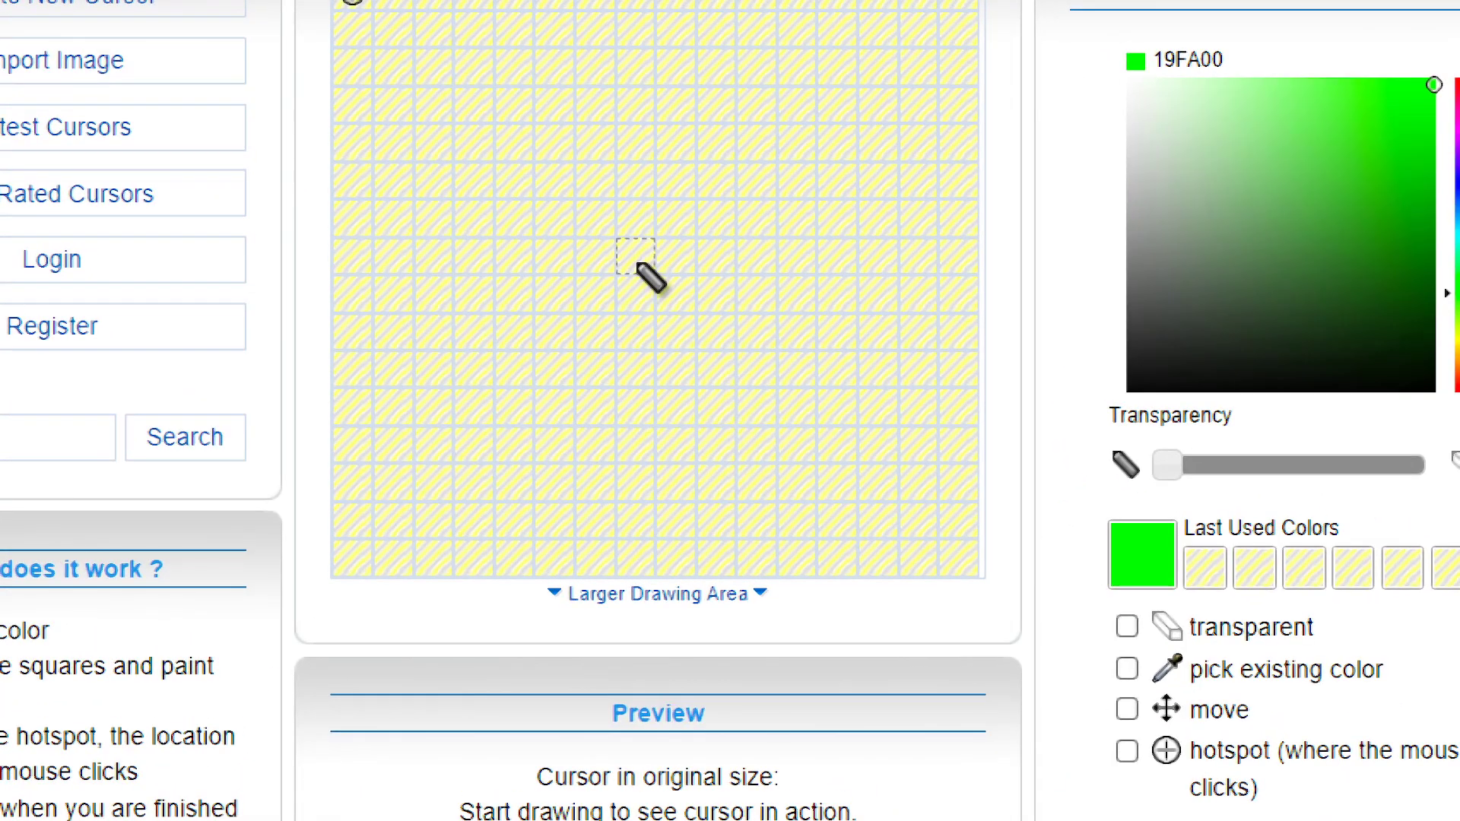
click(636, 259)
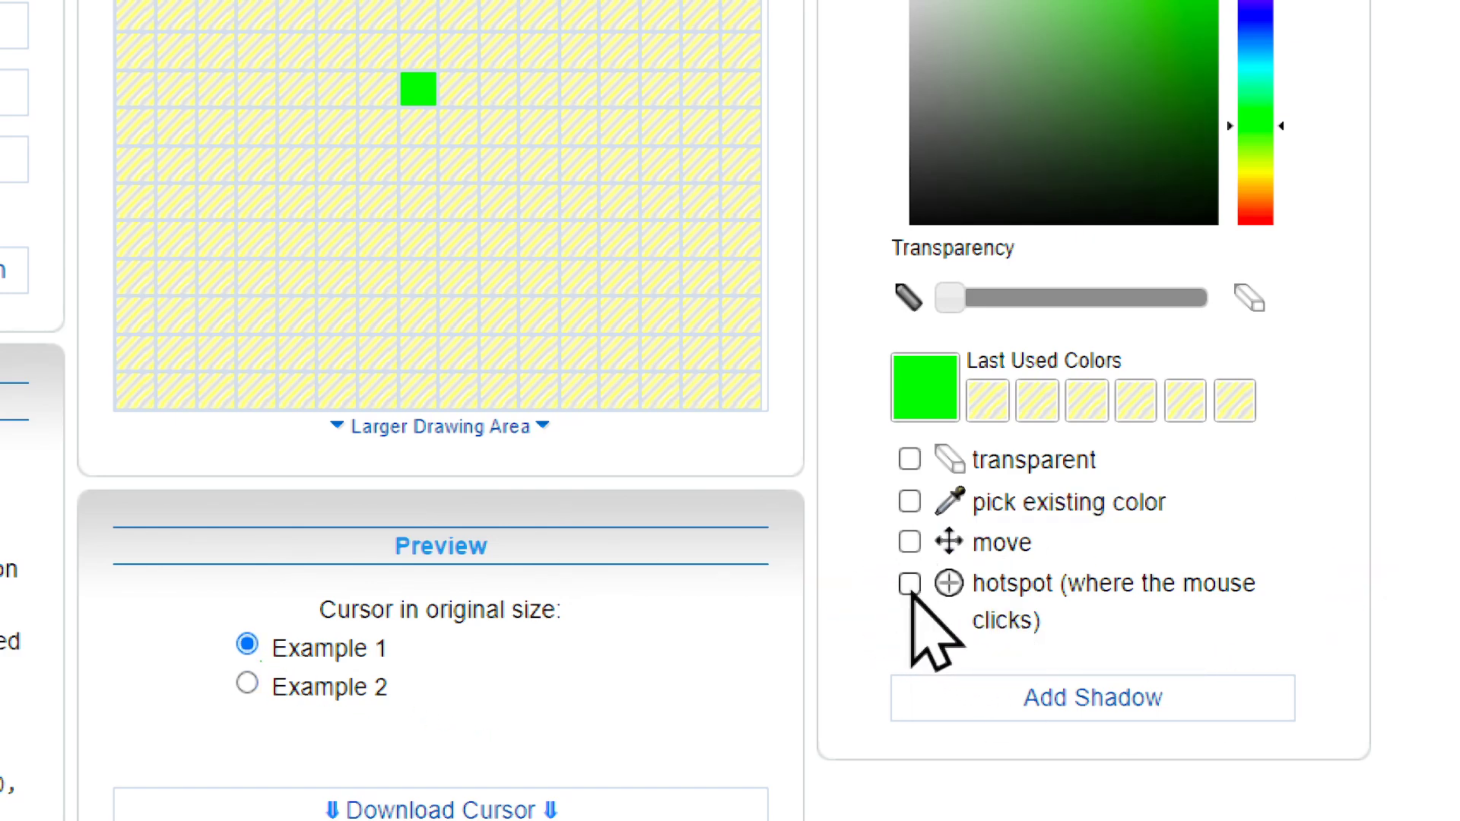
Place the cursor's hotspot on the painted green square and download the finished cursor file
click(910, 583)
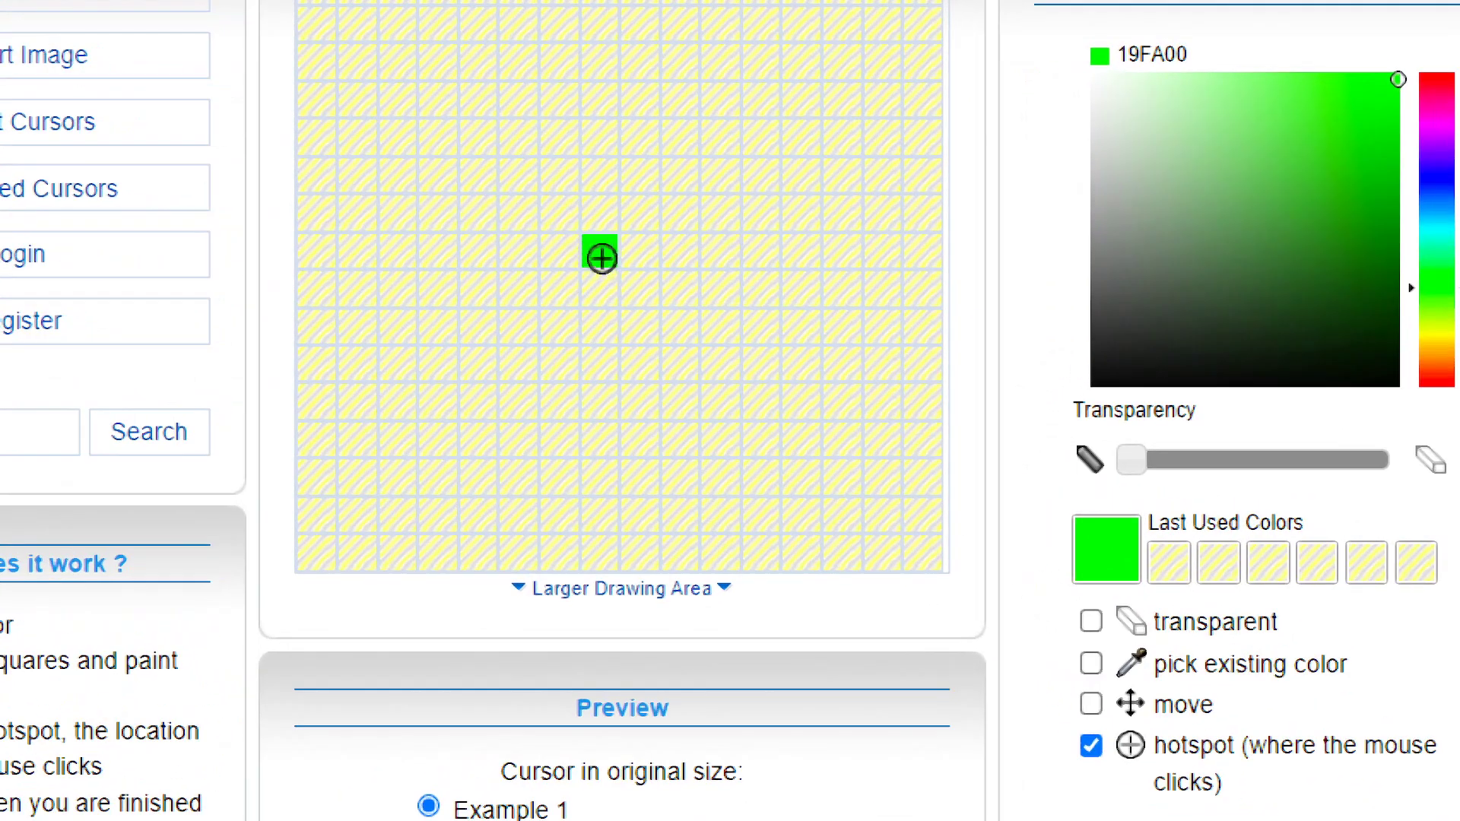
click(418, 93)
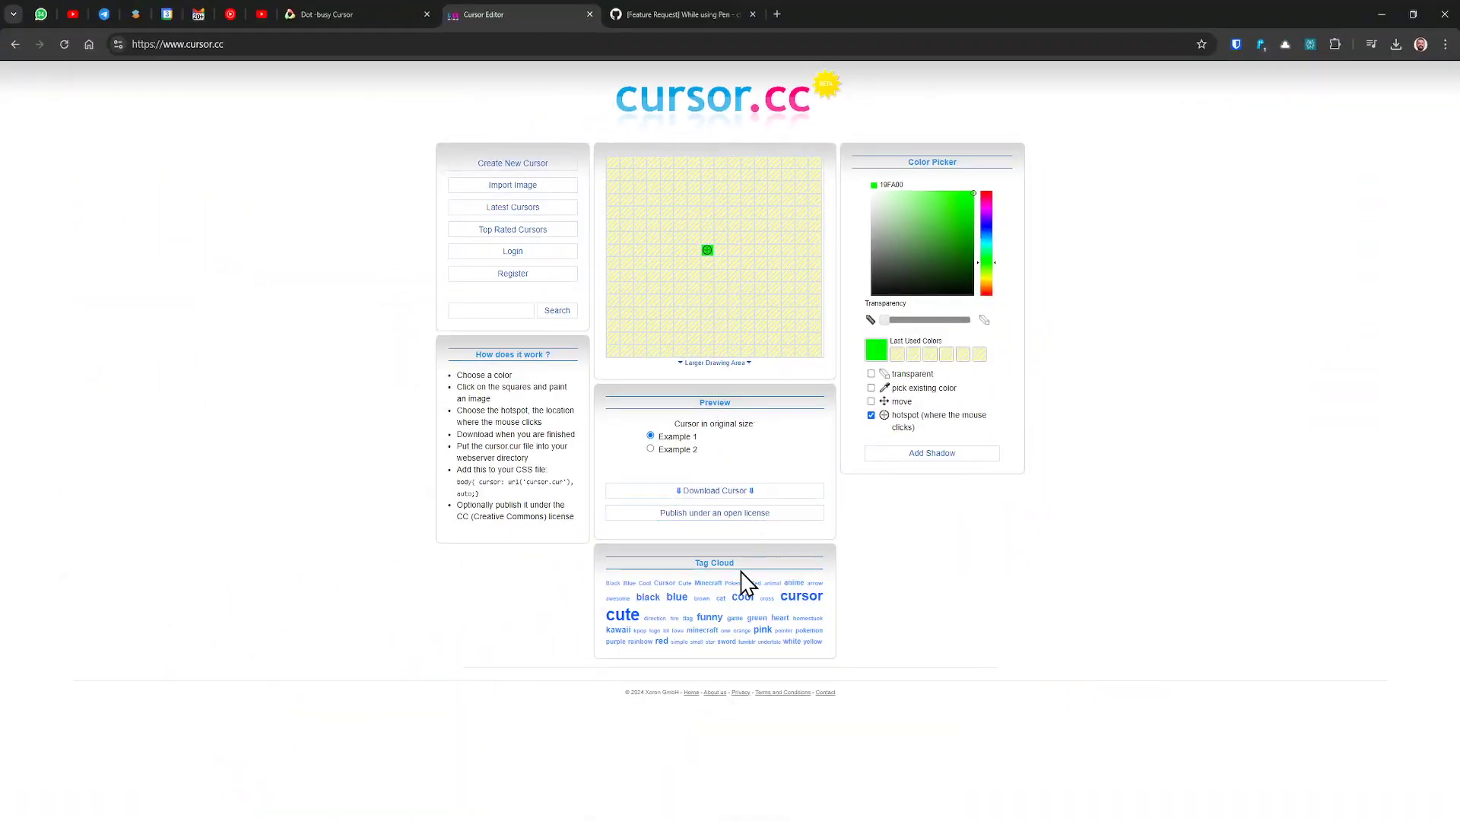
click(679, 425)
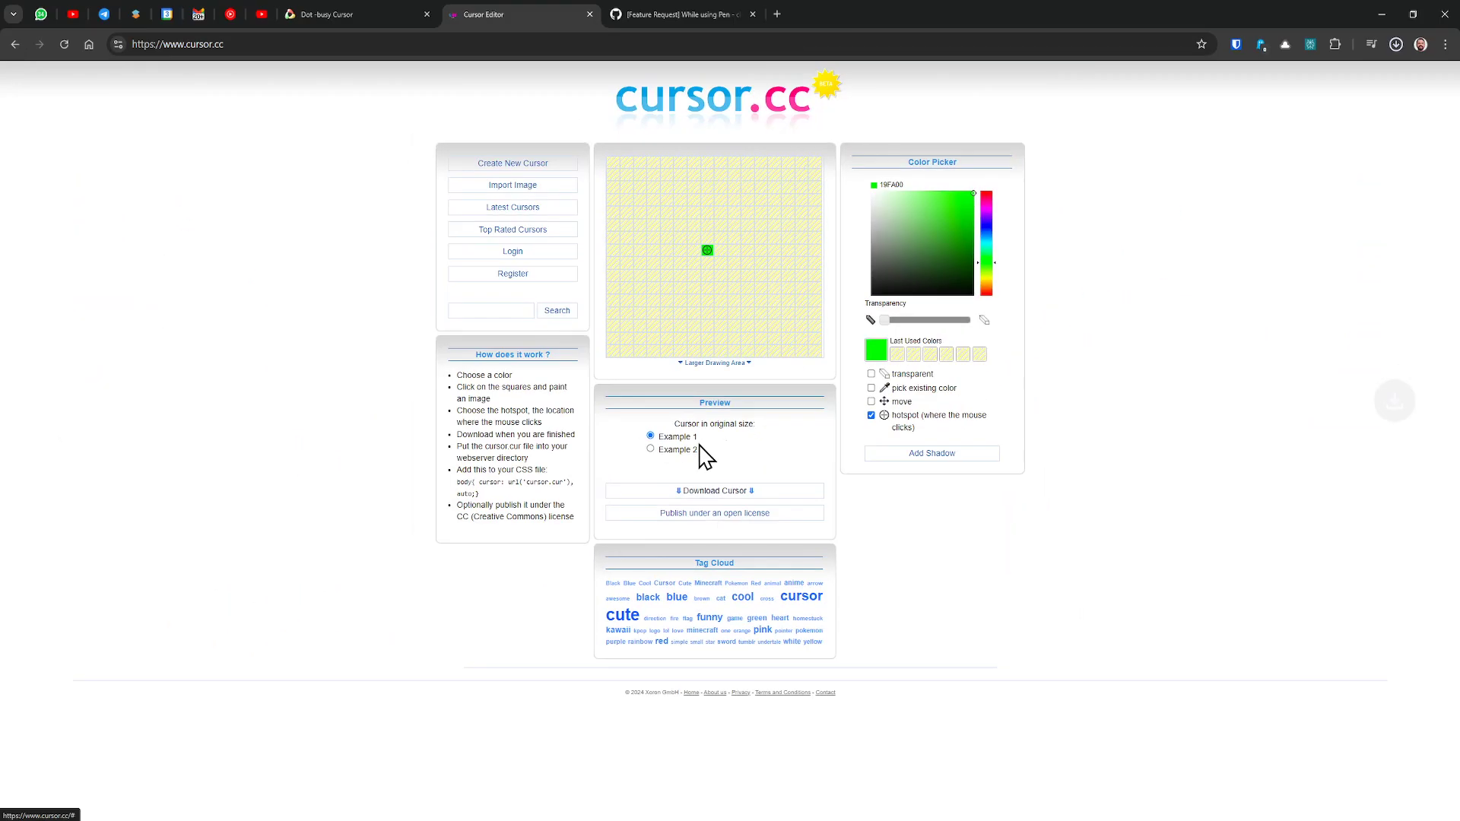
mouse_move(1353, 84)
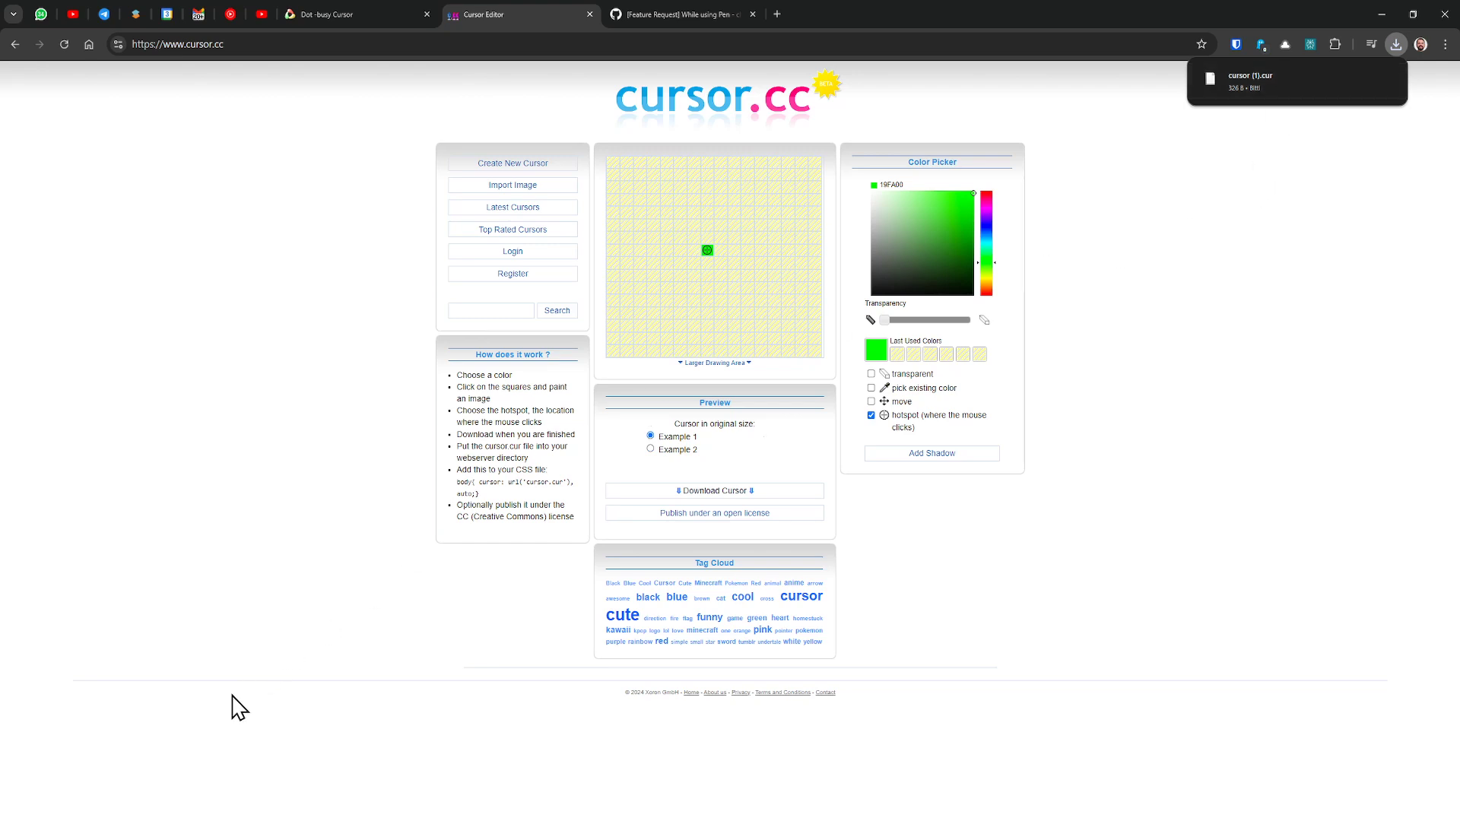
Switch to the Windows mouse settings, open the additional mouse options and browse for a file for the Normal Select pointer
key(alt+Tab)
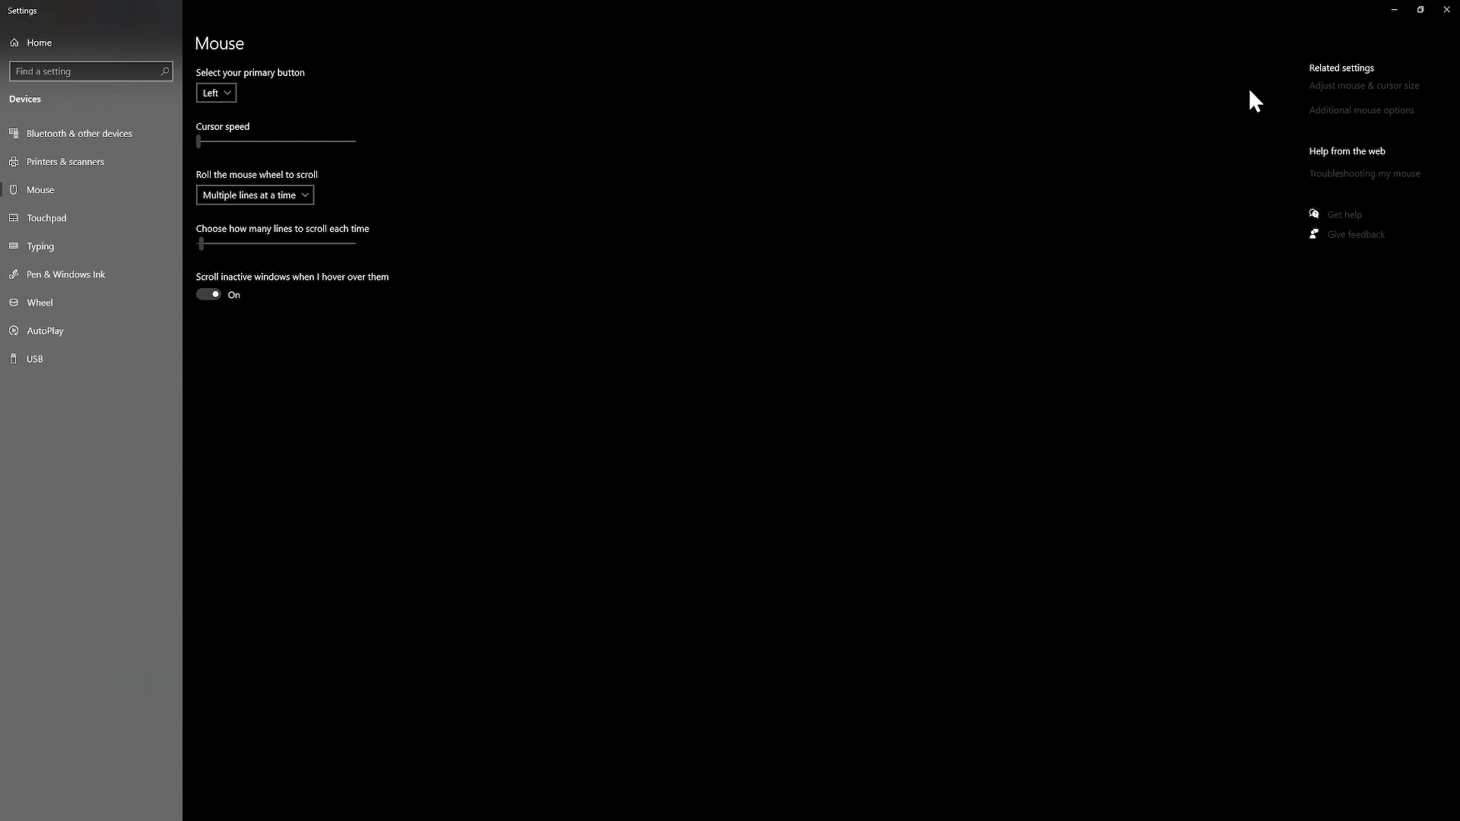
drag(1126, 11, 589, 50)
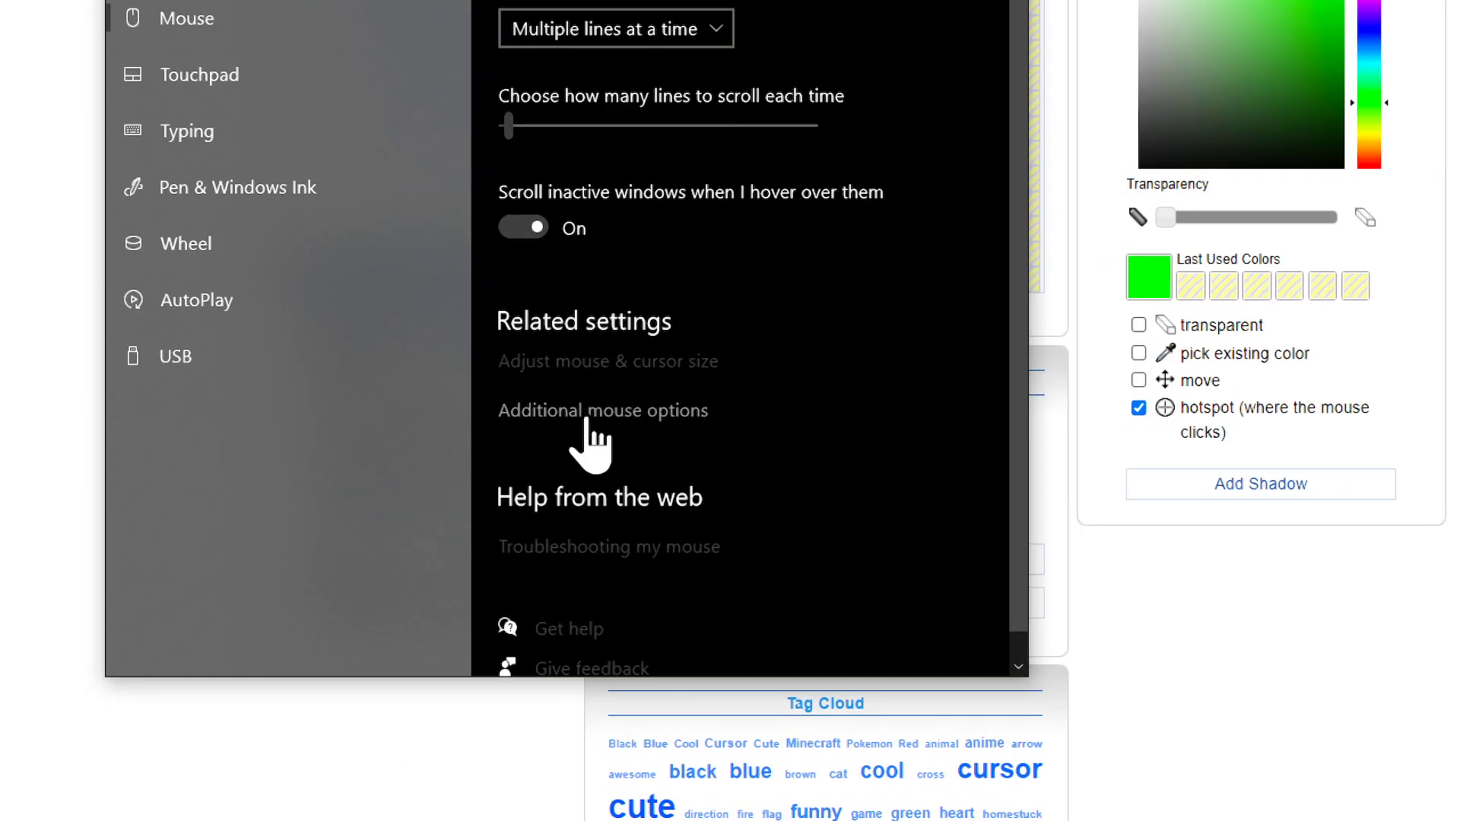
click(597, 416)
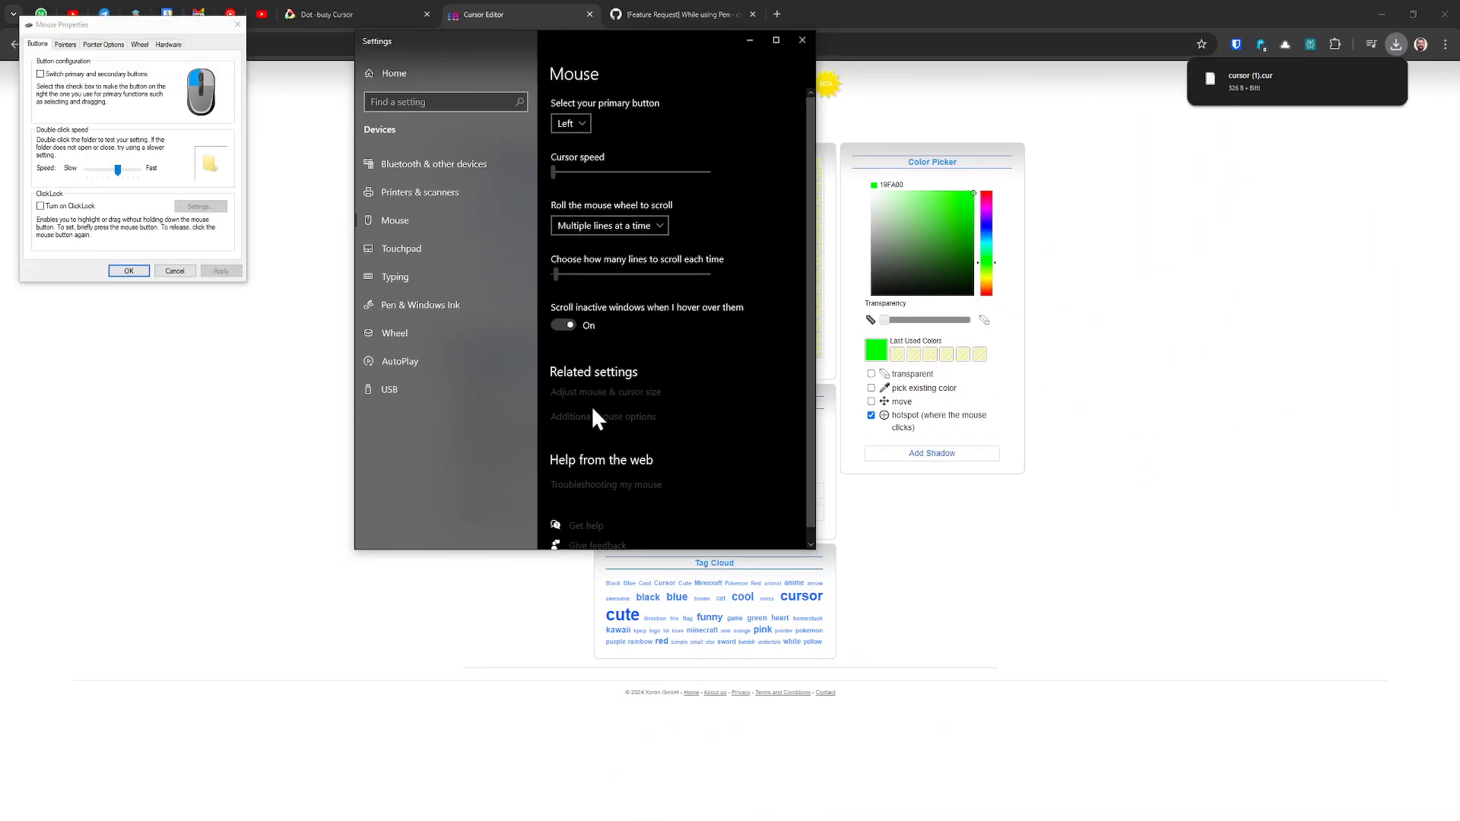
drag(167, 25, 871, 145)
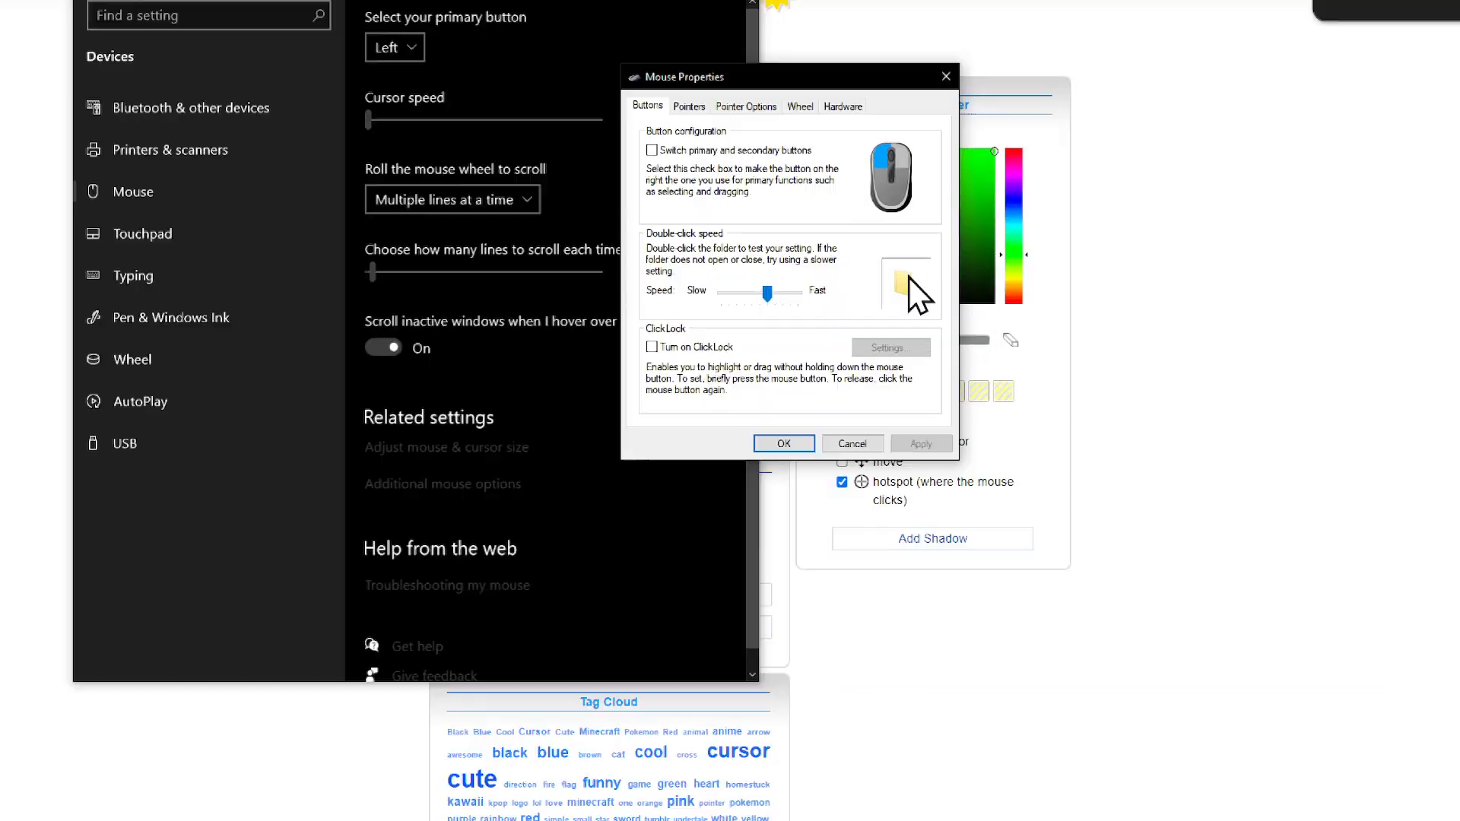
click(689, 107)
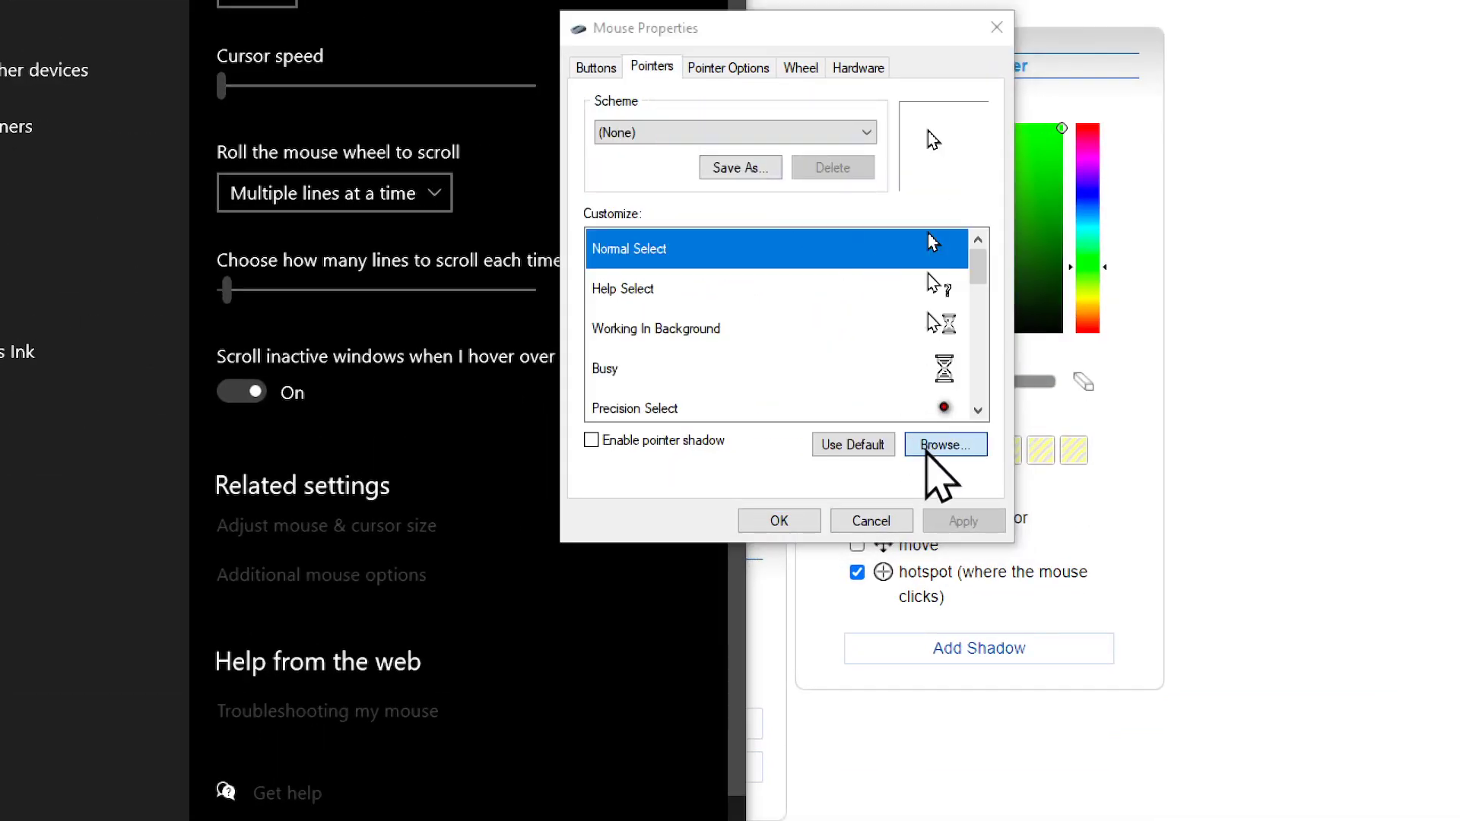
click(929, 449)
drag(908, 66, 1064, 65)
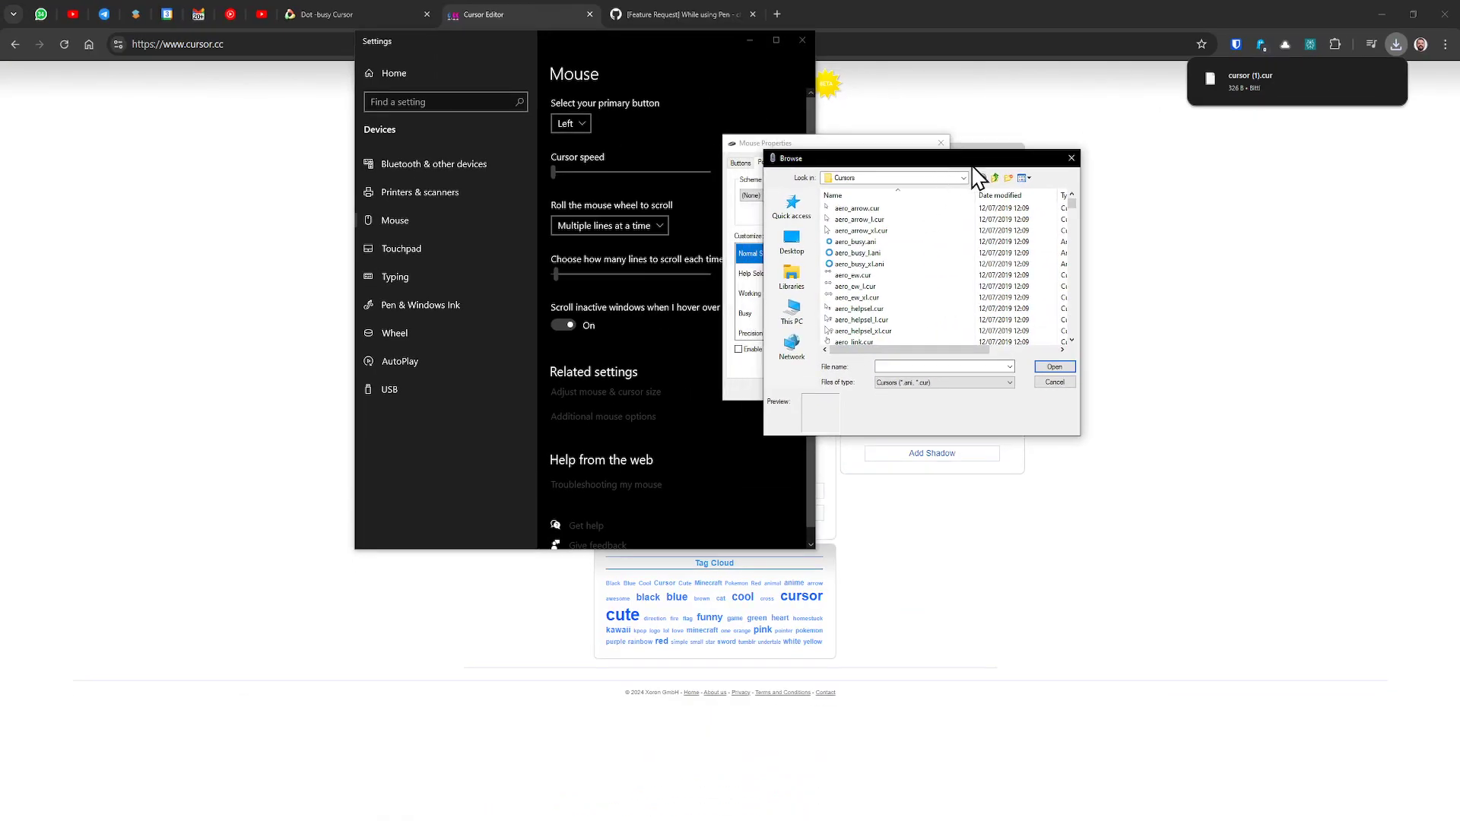
Copy the downloaded cursor (1).cur from Chrome into the Cursors folder, granting administrator permission for the copy
drag(1252, 84, 1094, 190)
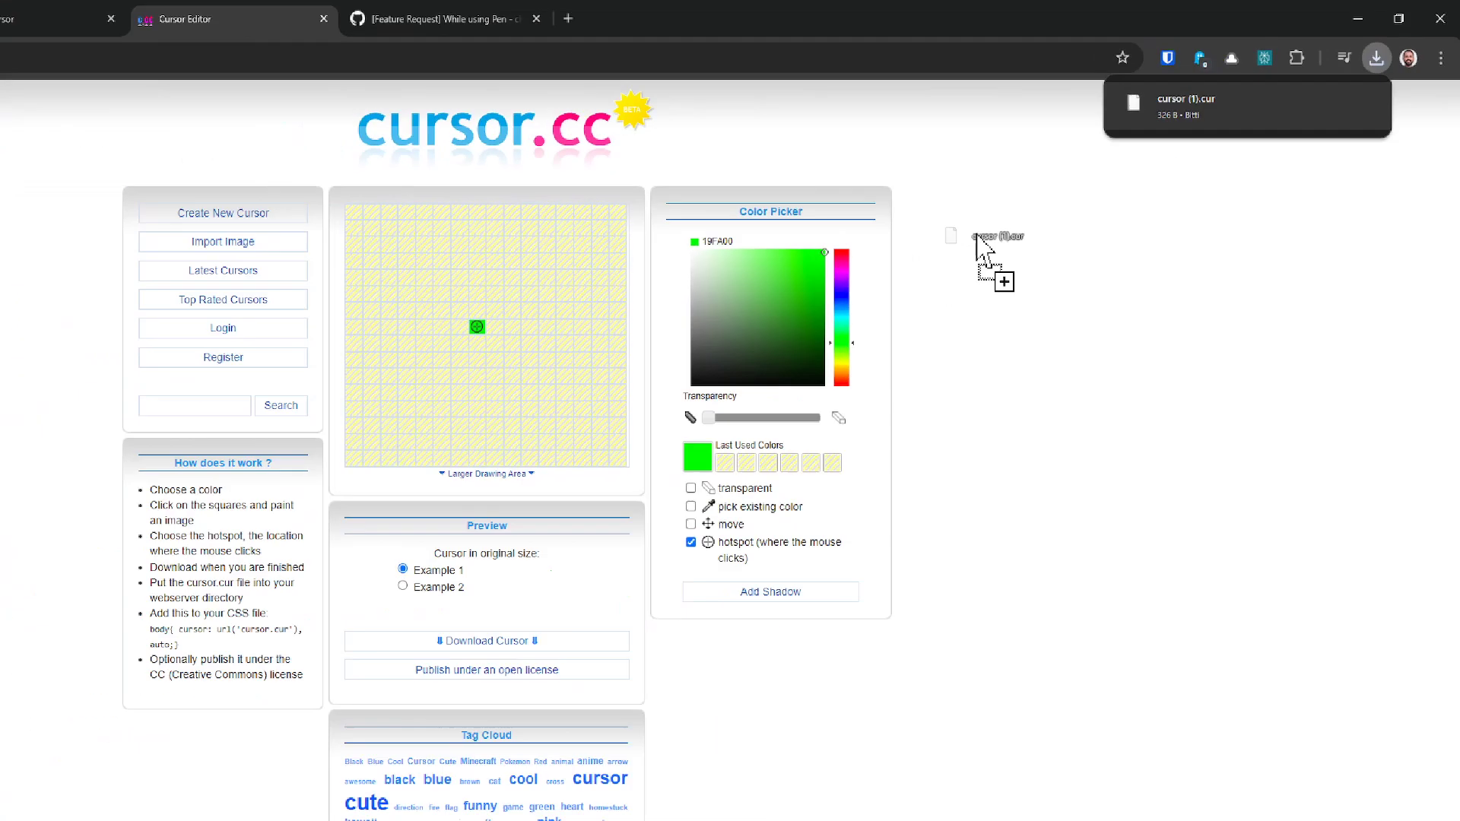
drag(978, 244, 760, 357)
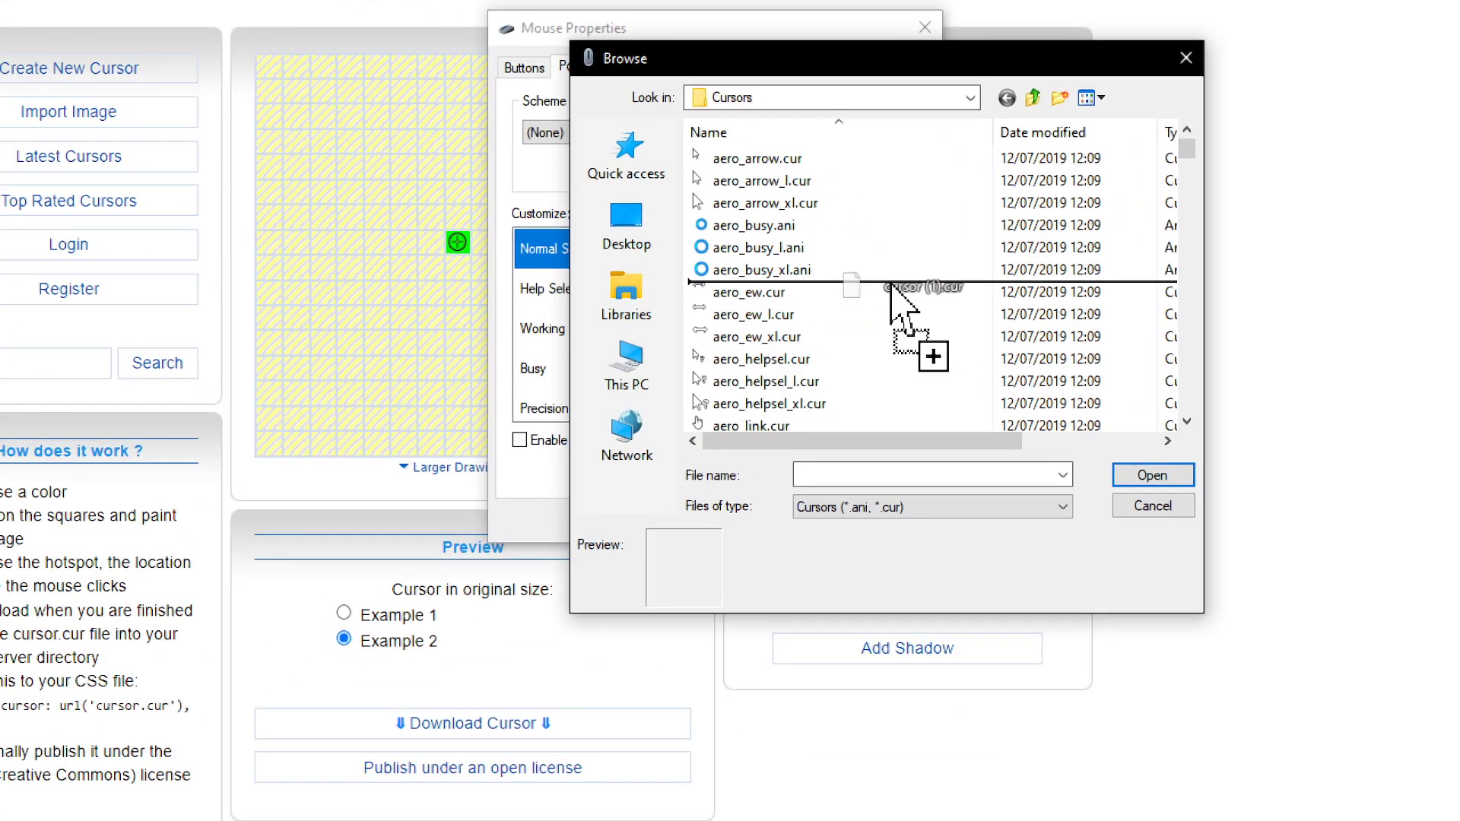
drag(892, 289, 894, 293)
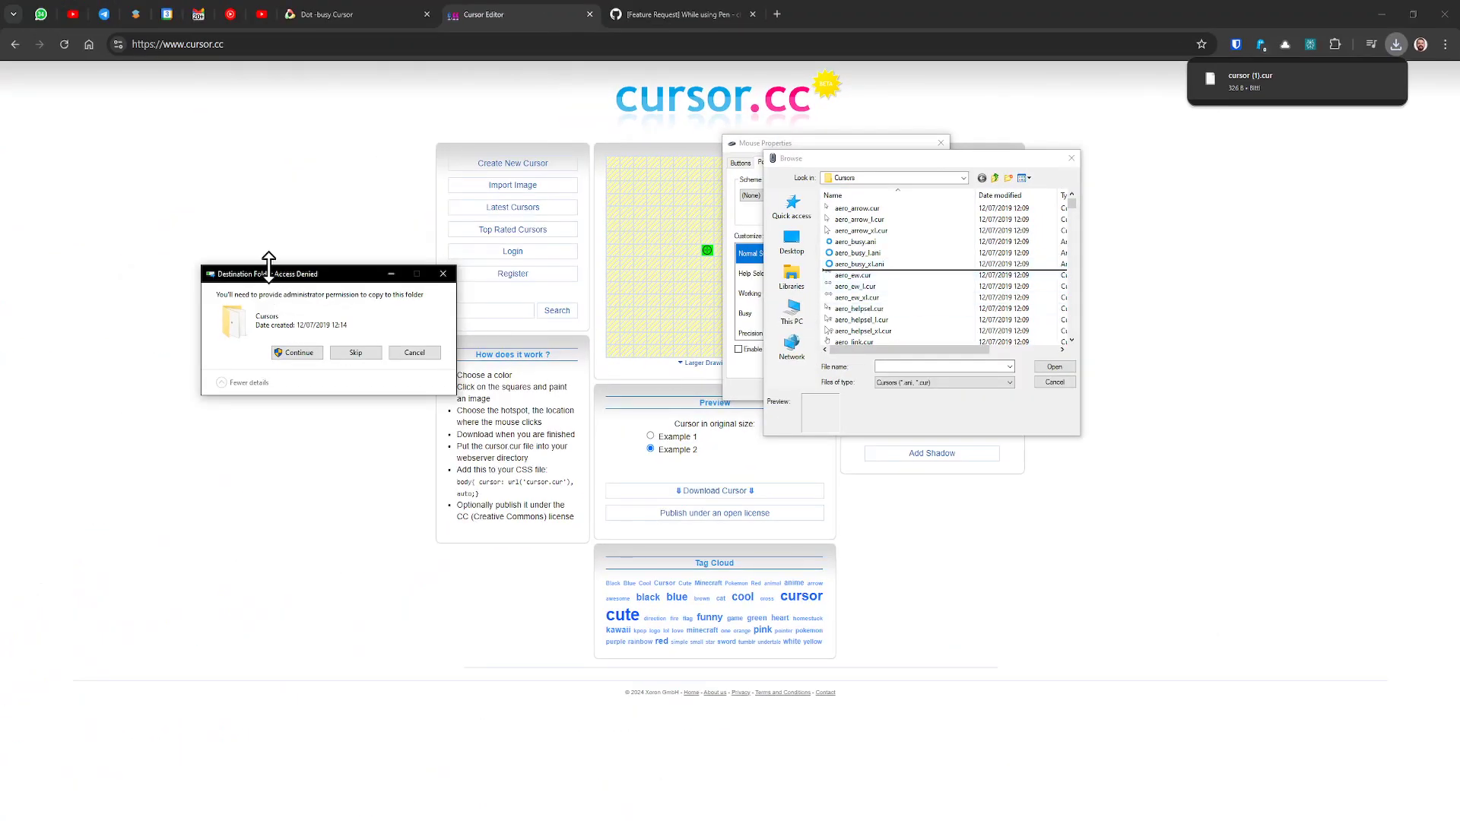
drag(283, 276, 847, 299)
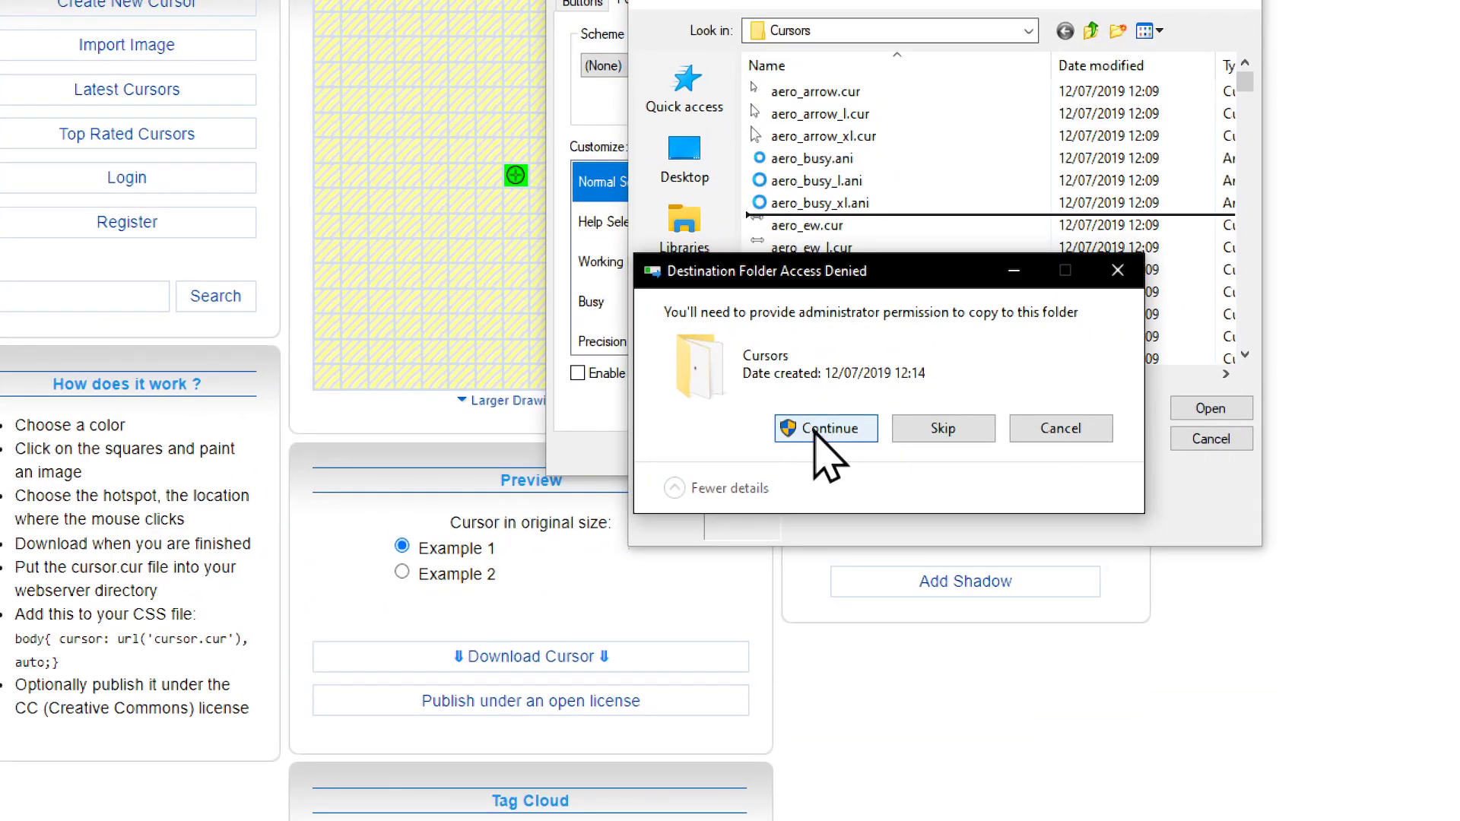
click(825, 430)
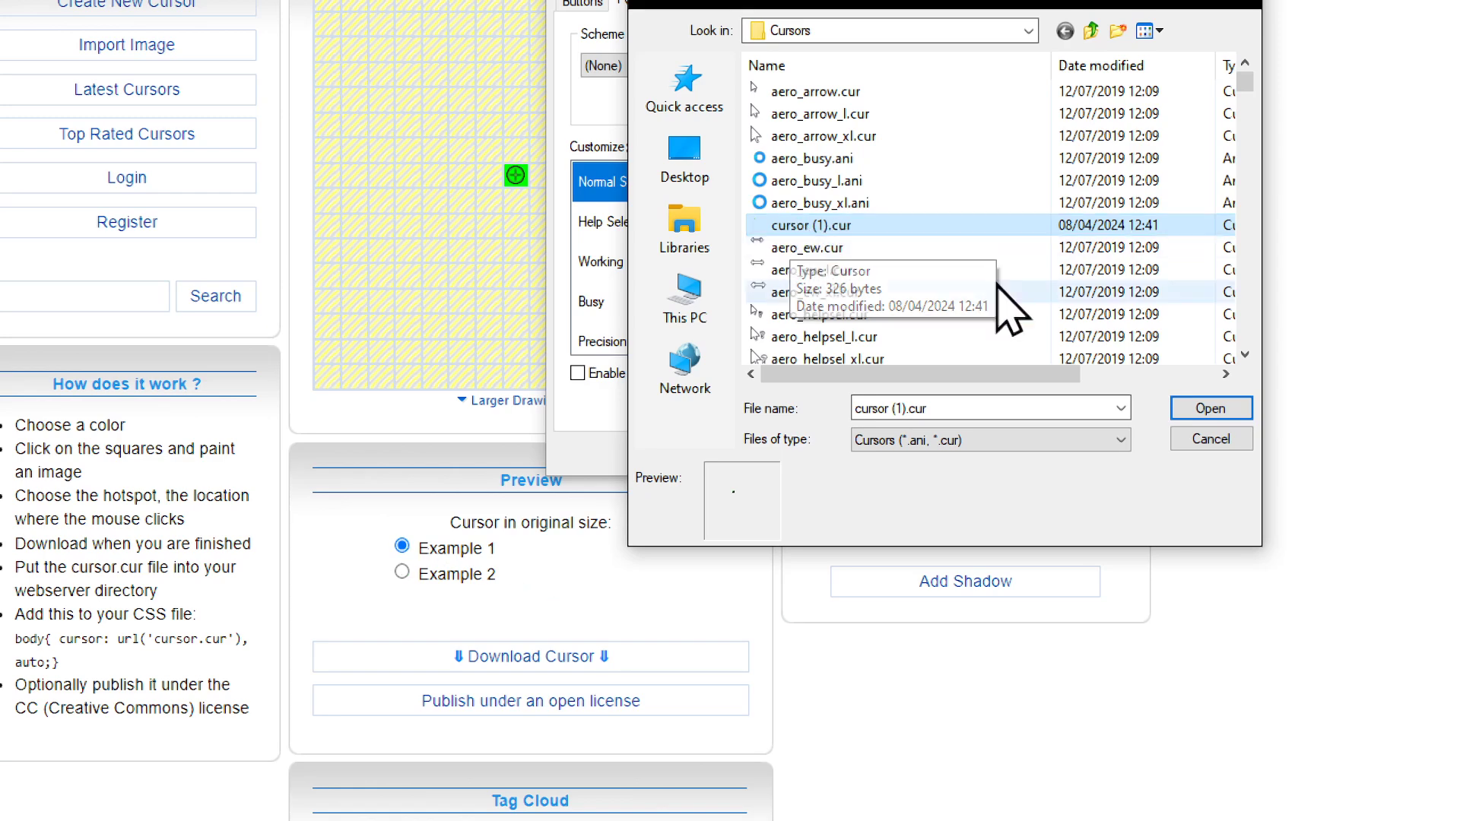
Assign cursor (1).cur to the Normal Select pointer, then apply the change and close Mouse Properties
click(1198, 408)
click(943, 456)
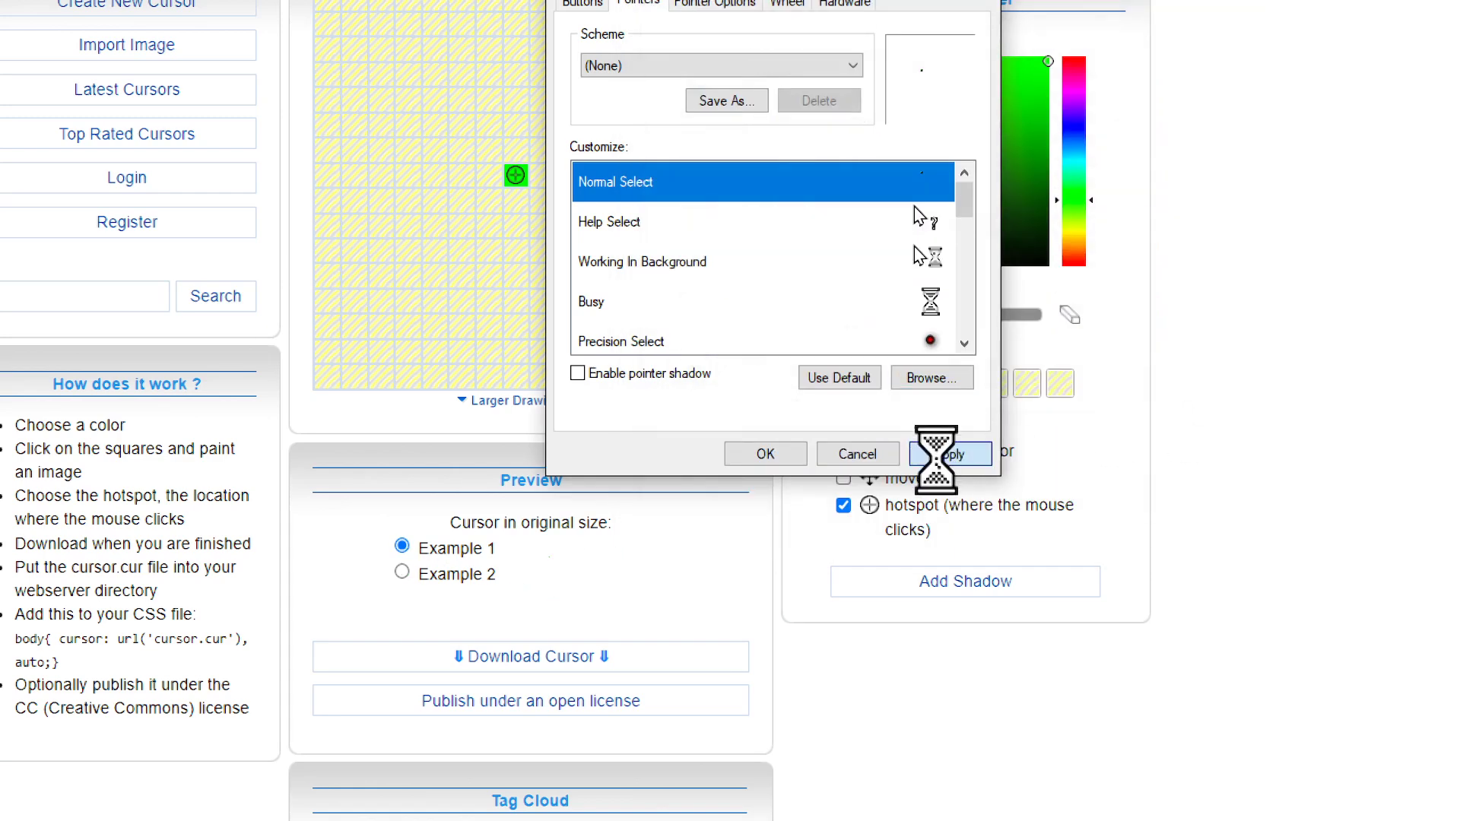
click(765, 454)
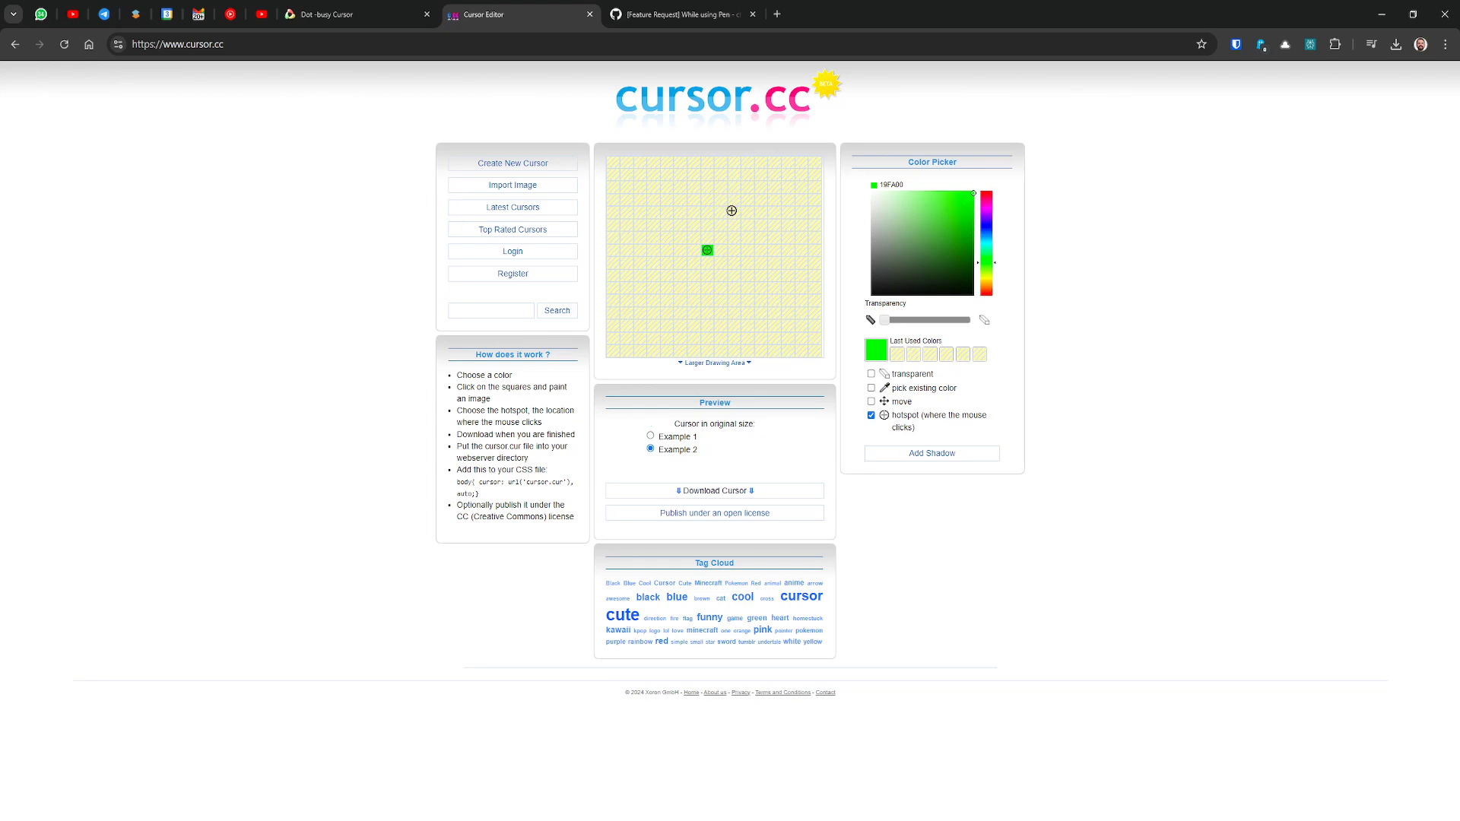
Show the Dot -busy cursor page in Chrome and mark its web address and the Dot -busy.ani heading with purple pen strokes
click(337, 24)
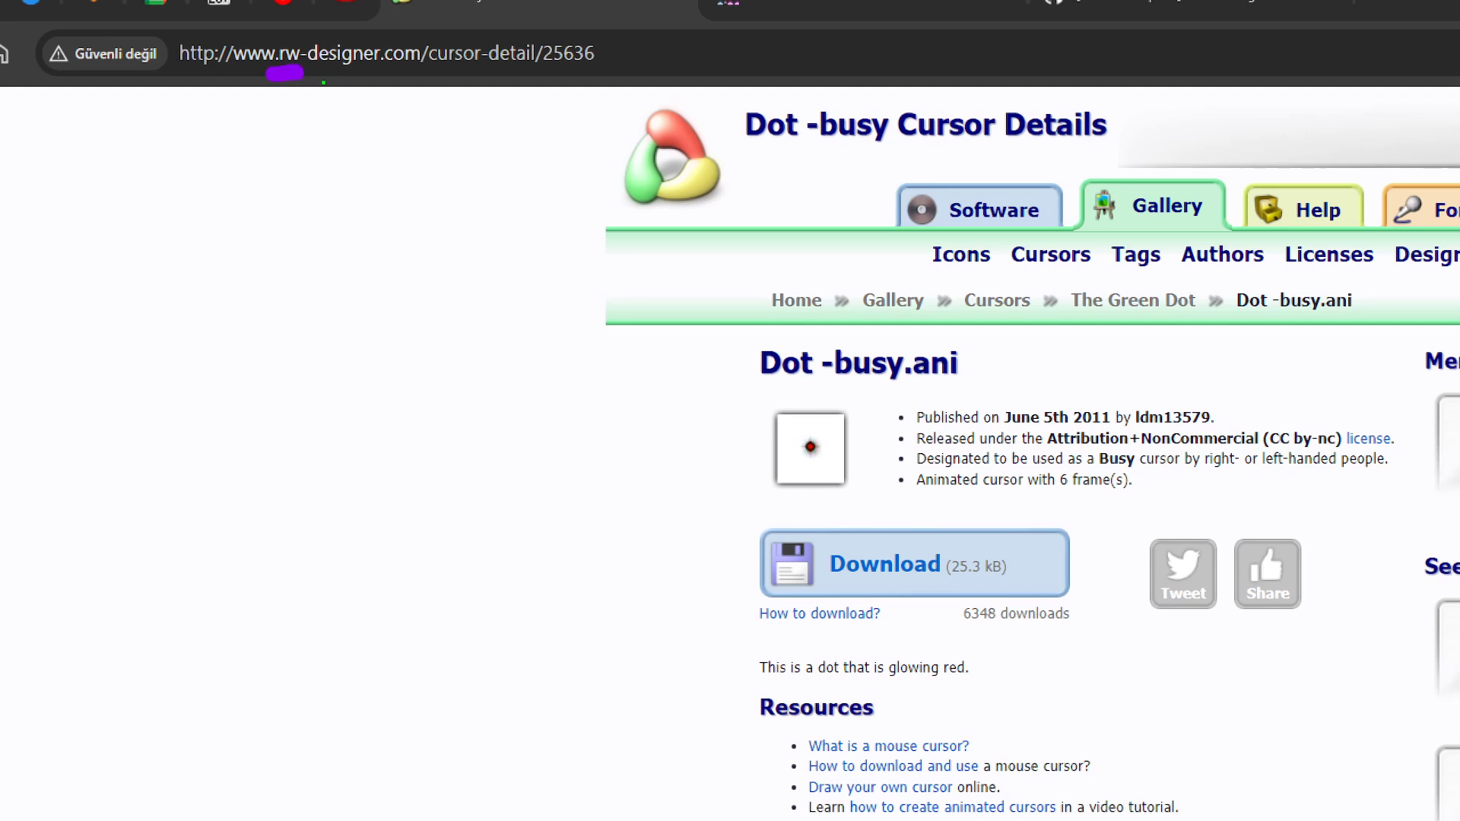
drag(317, 80, 366, 81)
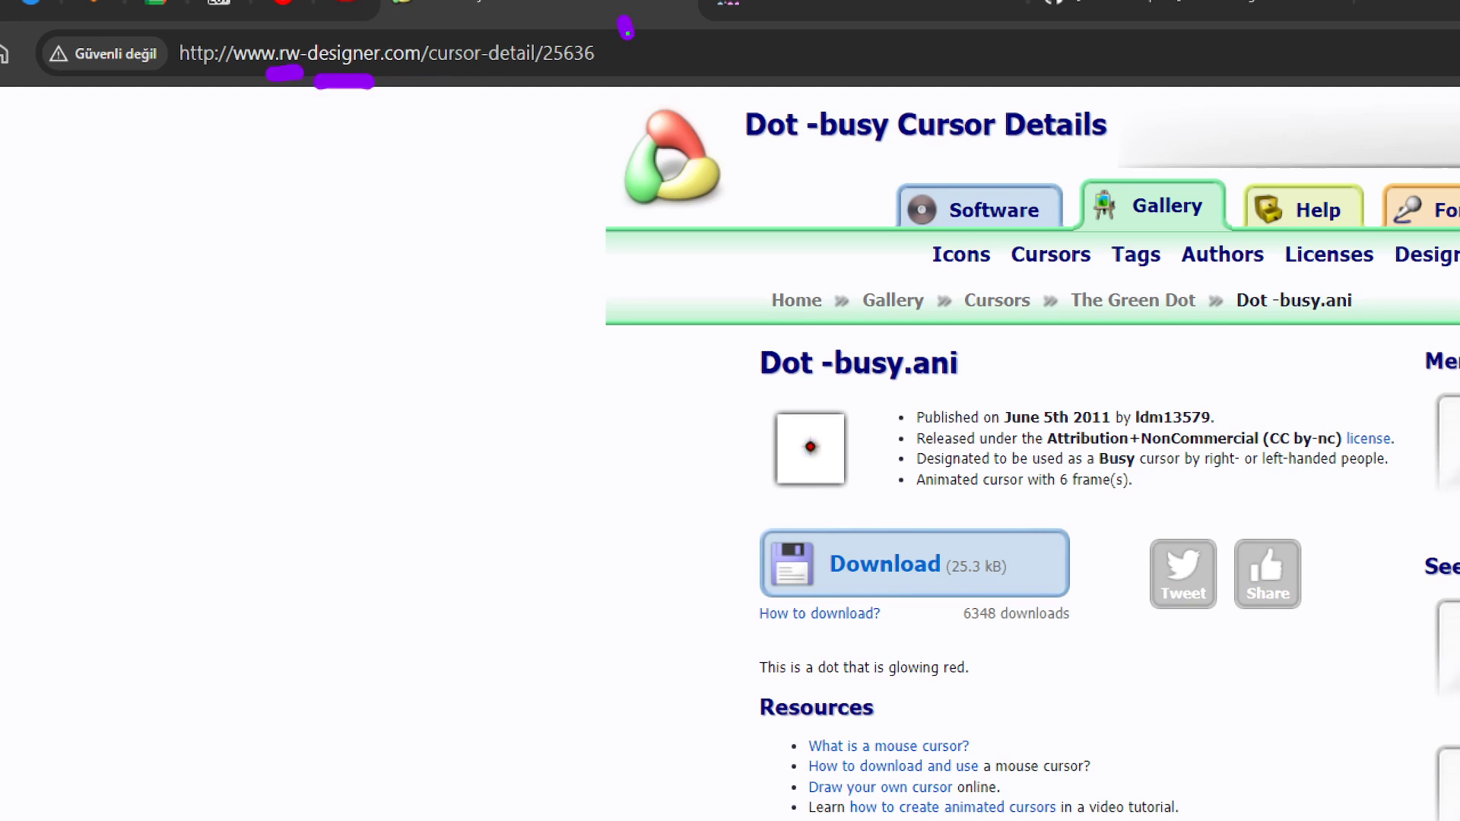
drag(626, 28, 650, 106)
mouse_move(642, 29)
mouse_down()
mouse_move(161, 23)
mouse_move(698, 127)
mouse_up()
mouse_move(471, 301)
mouse_down()
mouse_move(417, 221)
mouse_move(445, 190)
mouse_up()
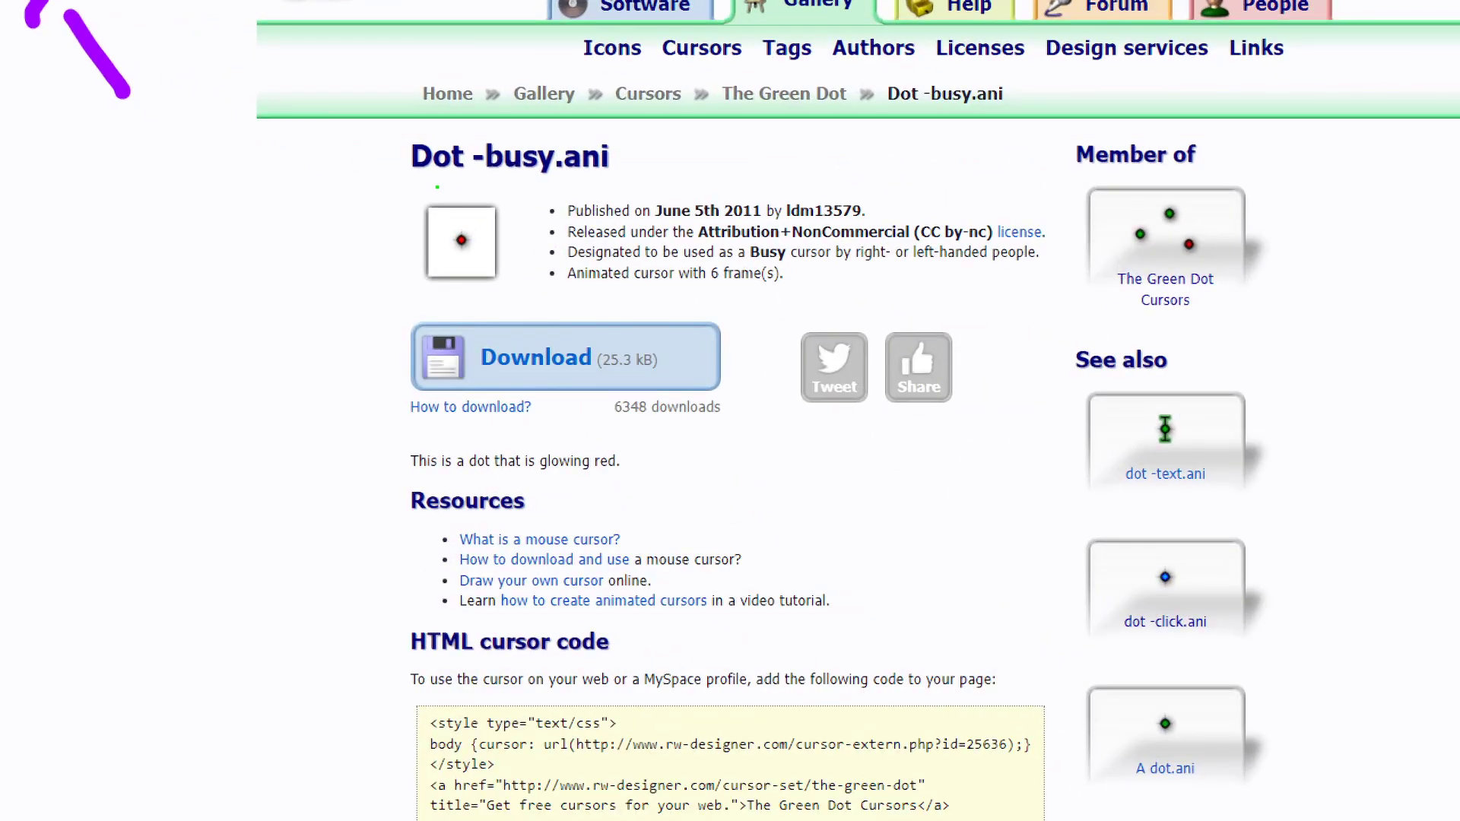
mouse_move(632, 186)
mouse_down()
mouse_move(533, 82)
mouse_move(639, 182)
mouse_up()
drag(271, 134, 346, 162)
drag(335, 141, 308, 186)
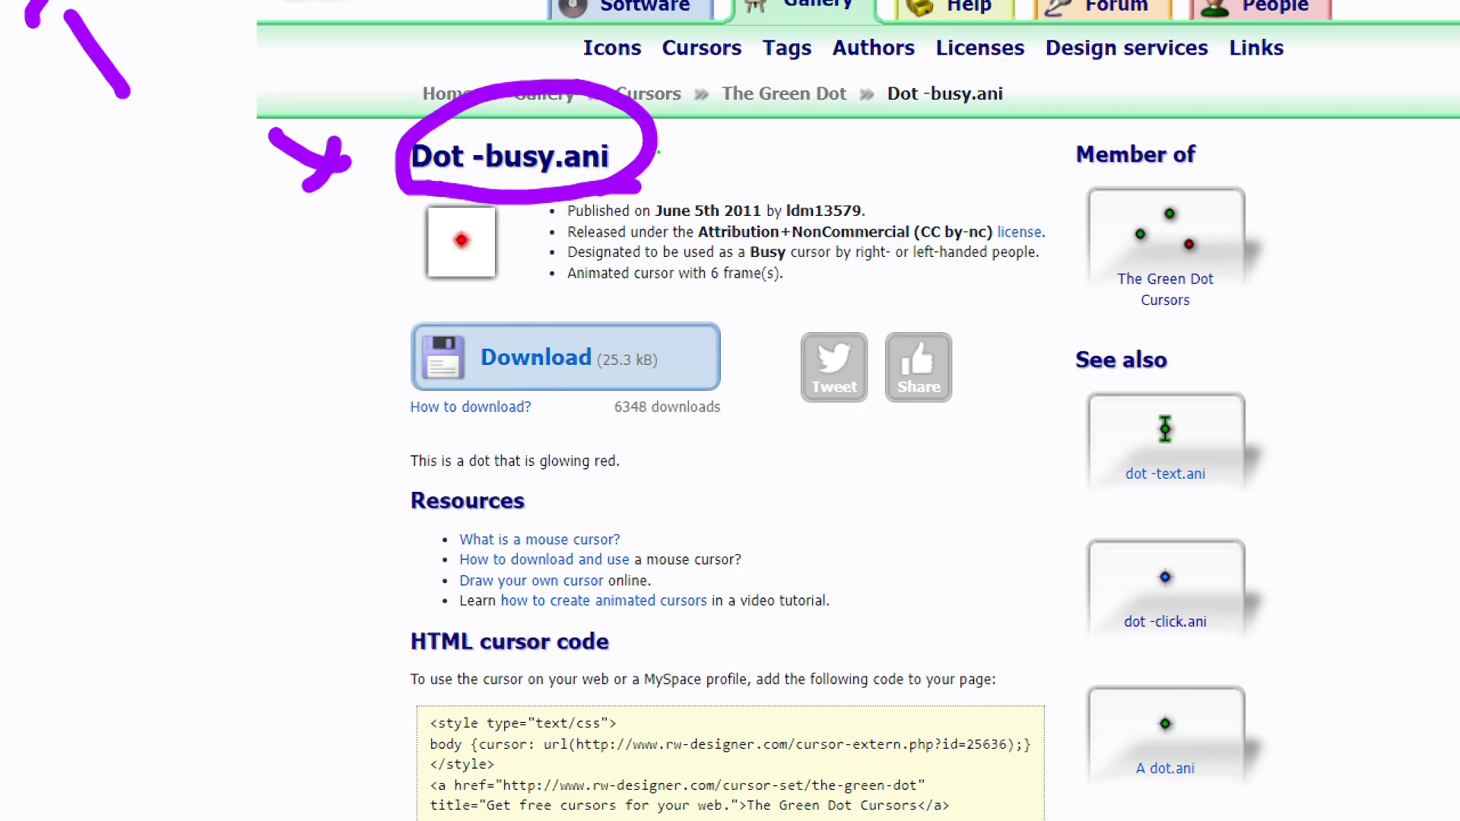
Download Dot -busy.ani from the cursor page and keep the file despite the browser's block
click(563, 365)
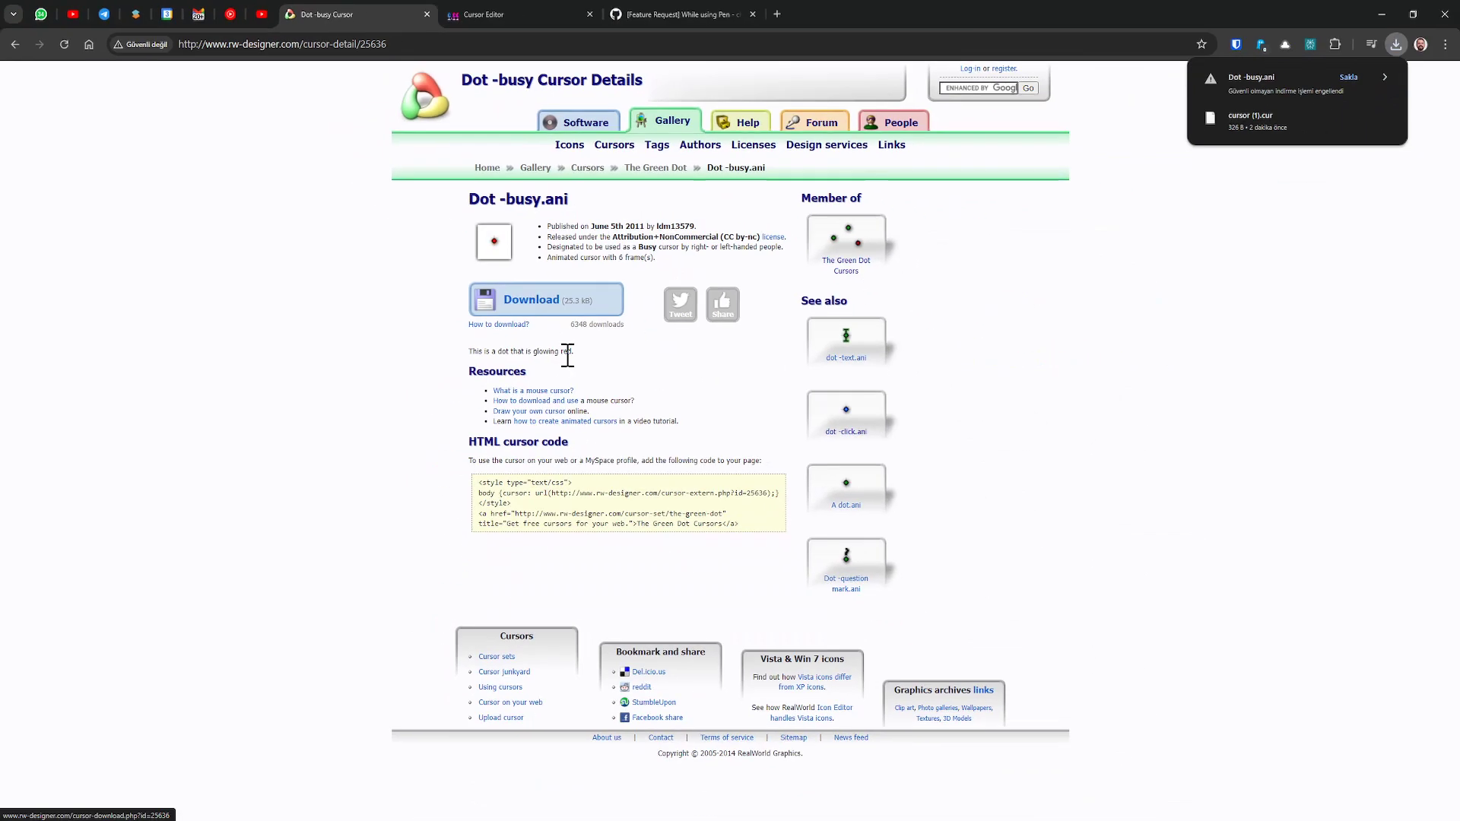
click(1348, 78)
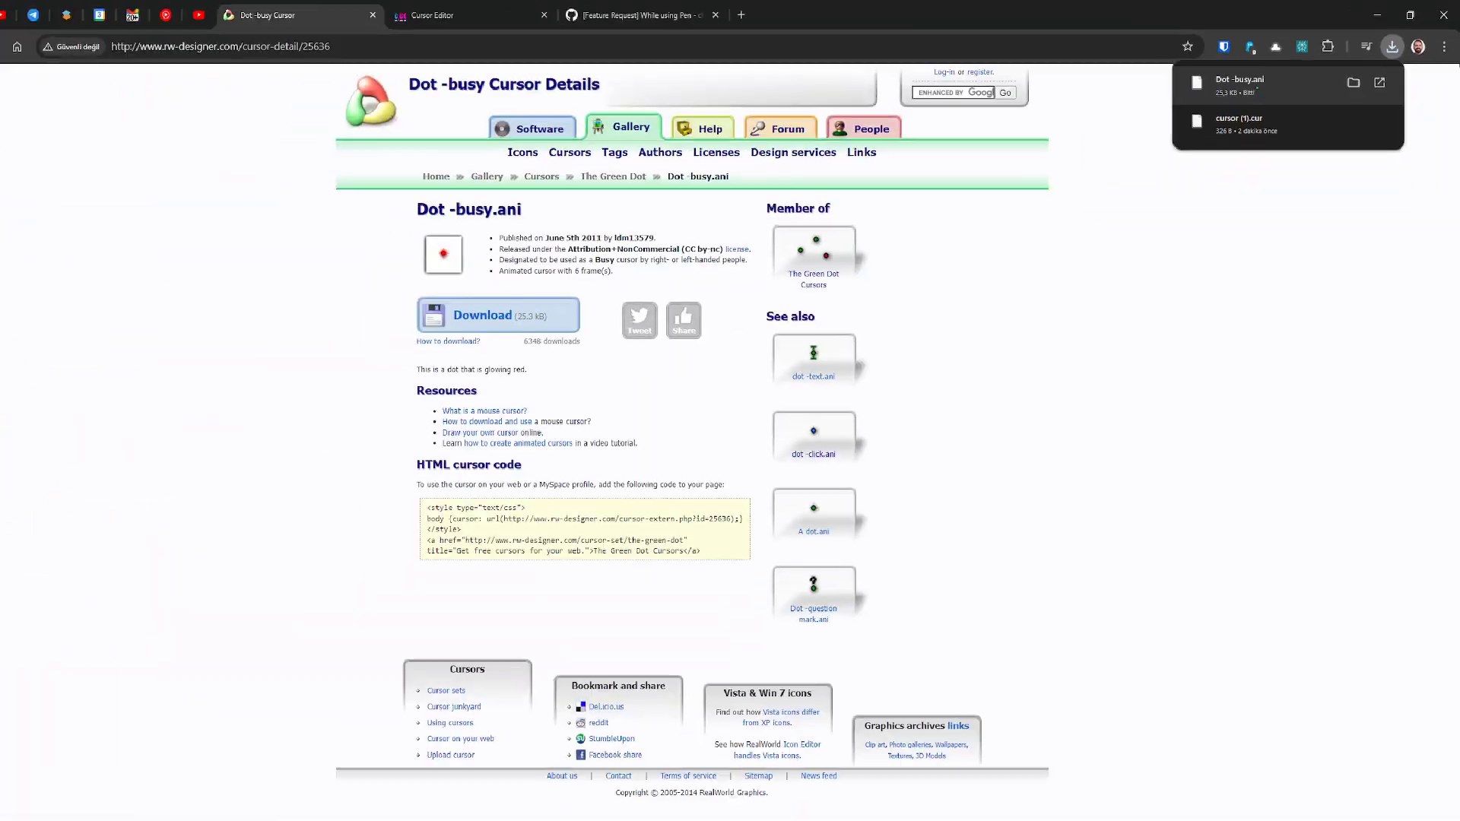
Return to the Windows mouse settings, reopen the pointer options in Mouse Properties and browse for a new Normal Select file
key(alt+Tab)
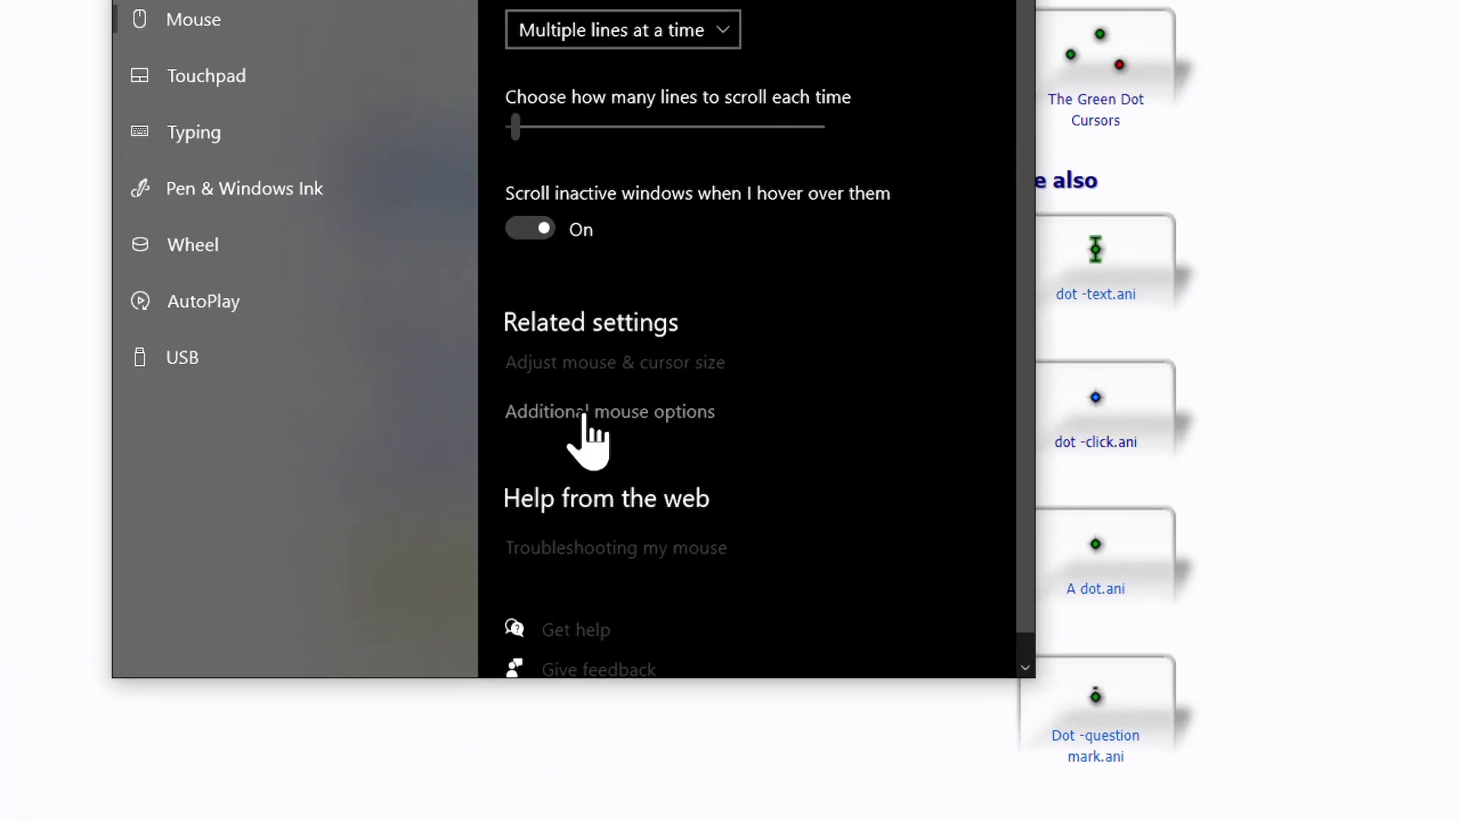
click(591, 417)
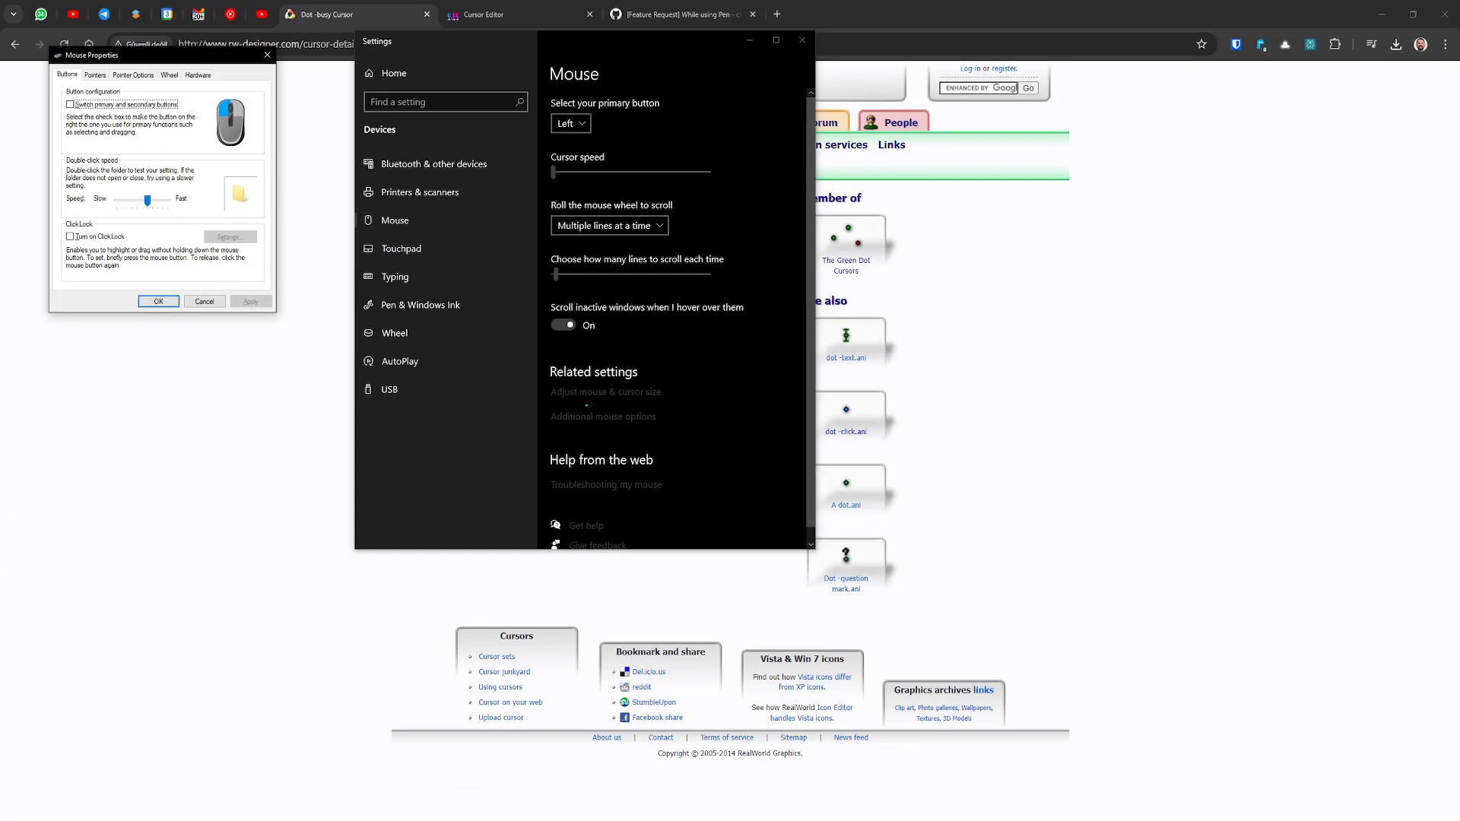
click(95, 75)
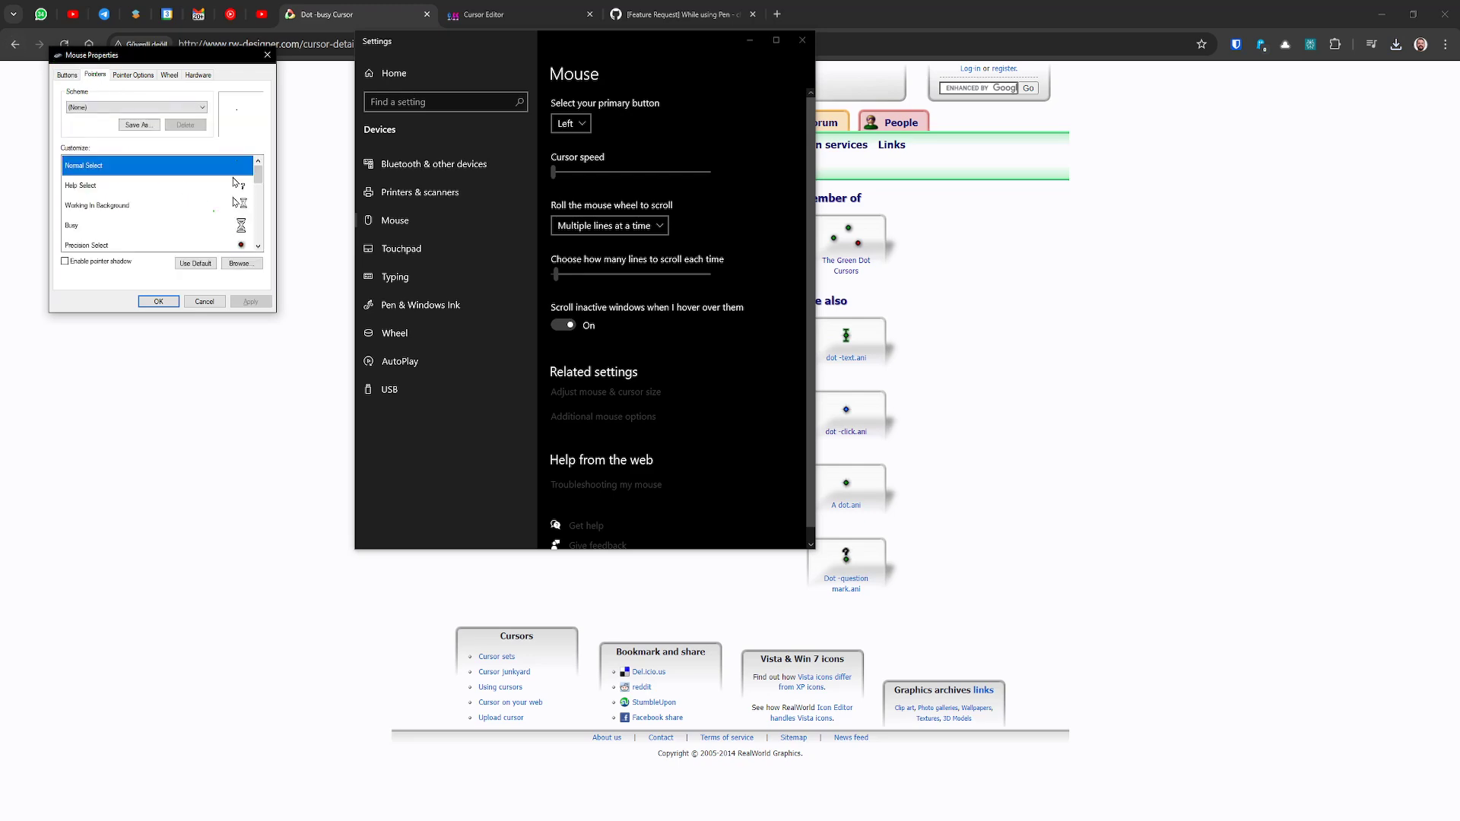
click(242, 263)
drag(236, 71, 912, 216)
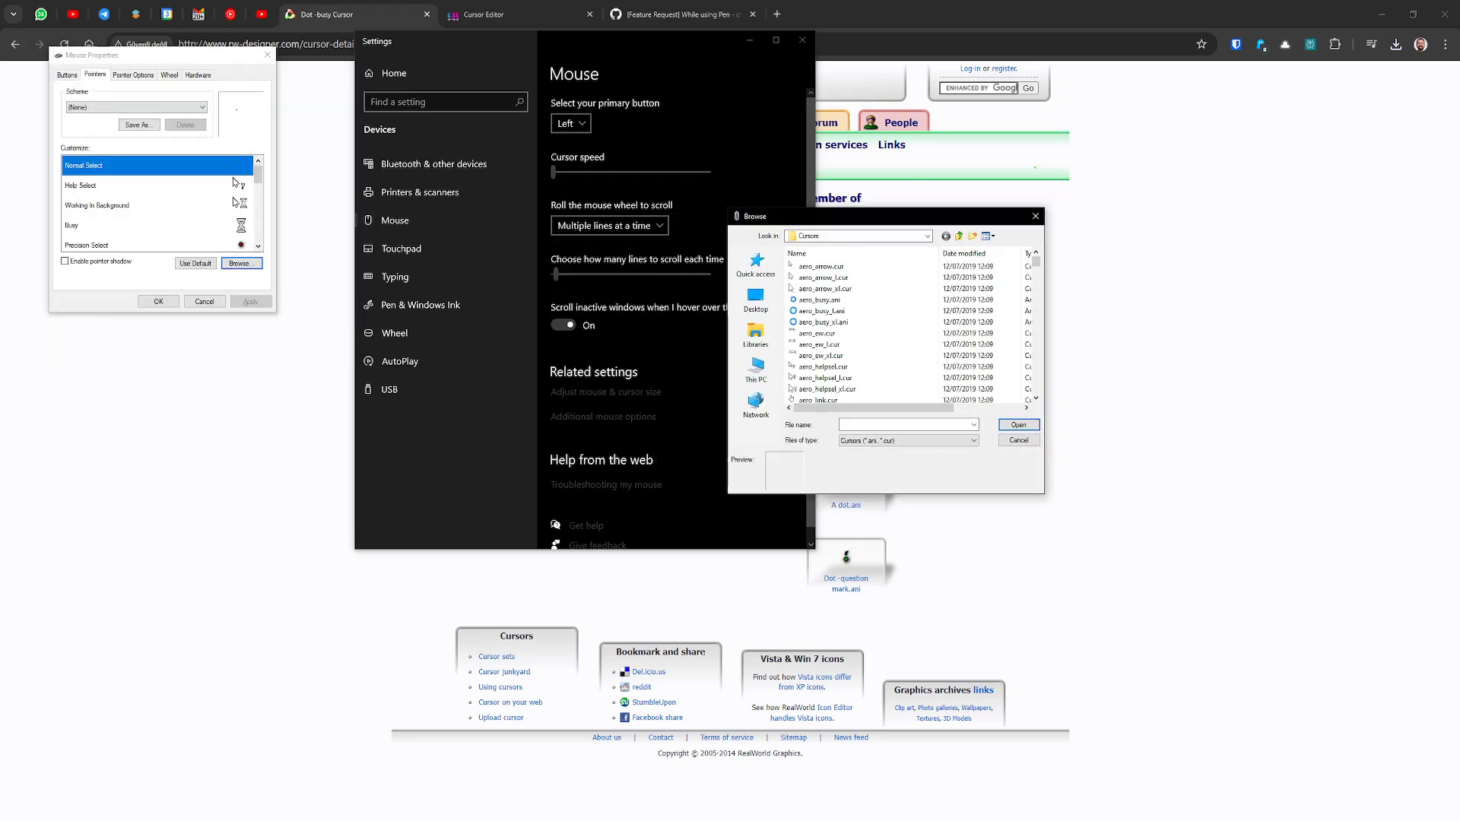
Try to copy the downloaded Dot -busy.ani into the Cursors folder, skipping the file because of the duplicate name
click(1396, 44)
drag(1225, 114, 857, 356)
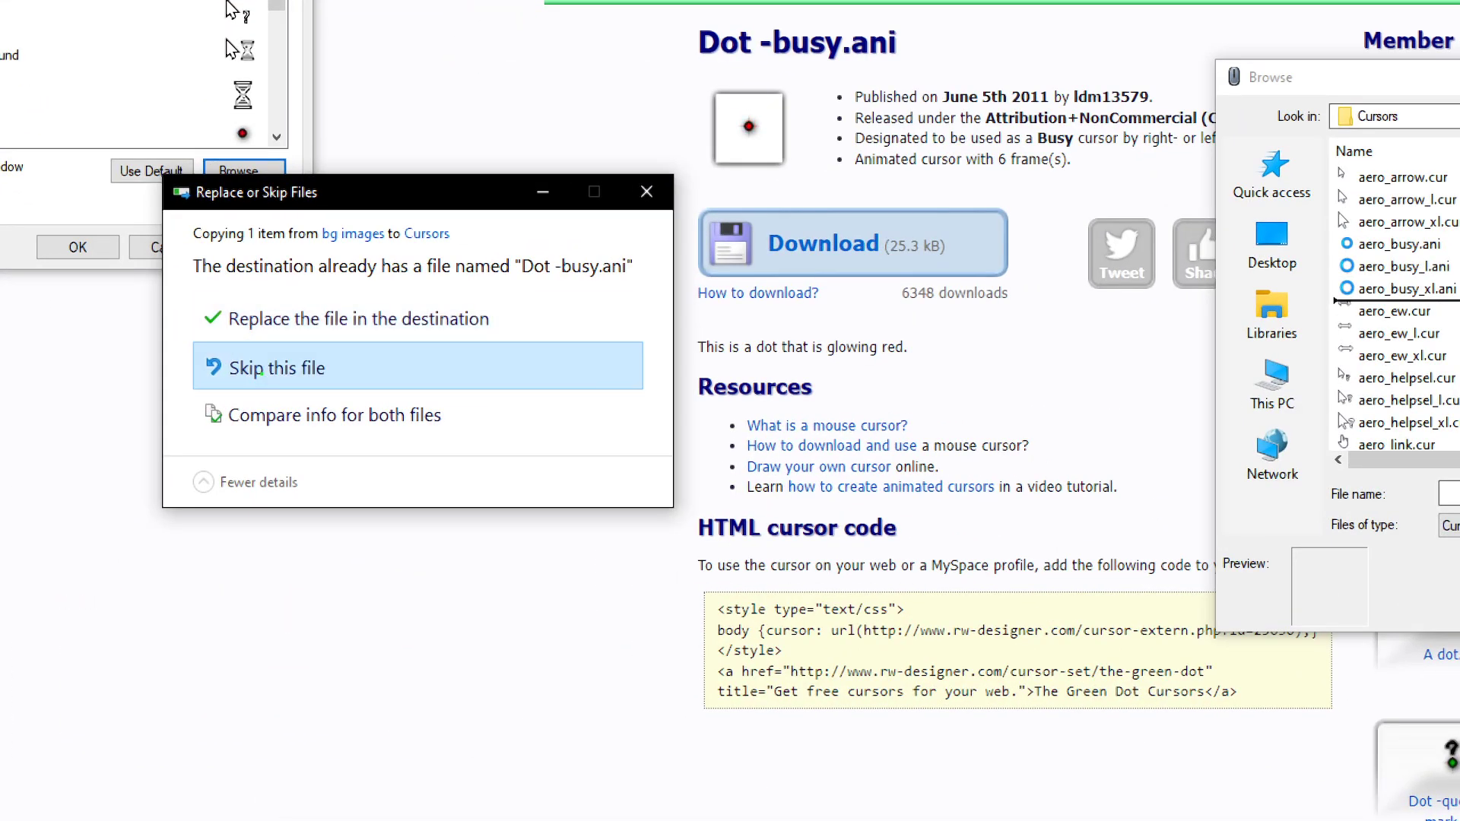
click(299, 337)
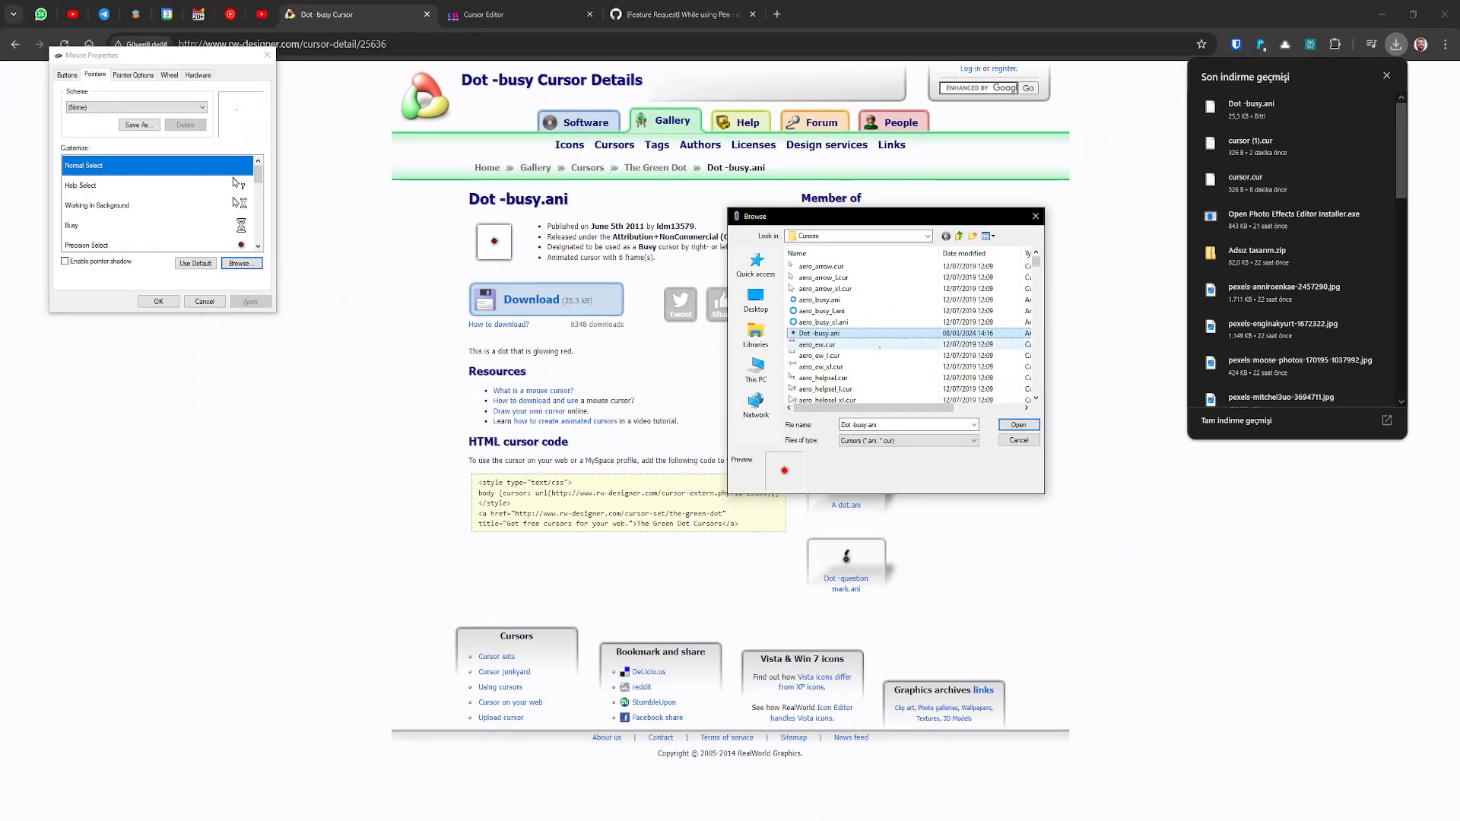
Assign Dot -busy.ani from the Cursors folder to the Normal Select pointer and apply the change
double_click(1417, 317)
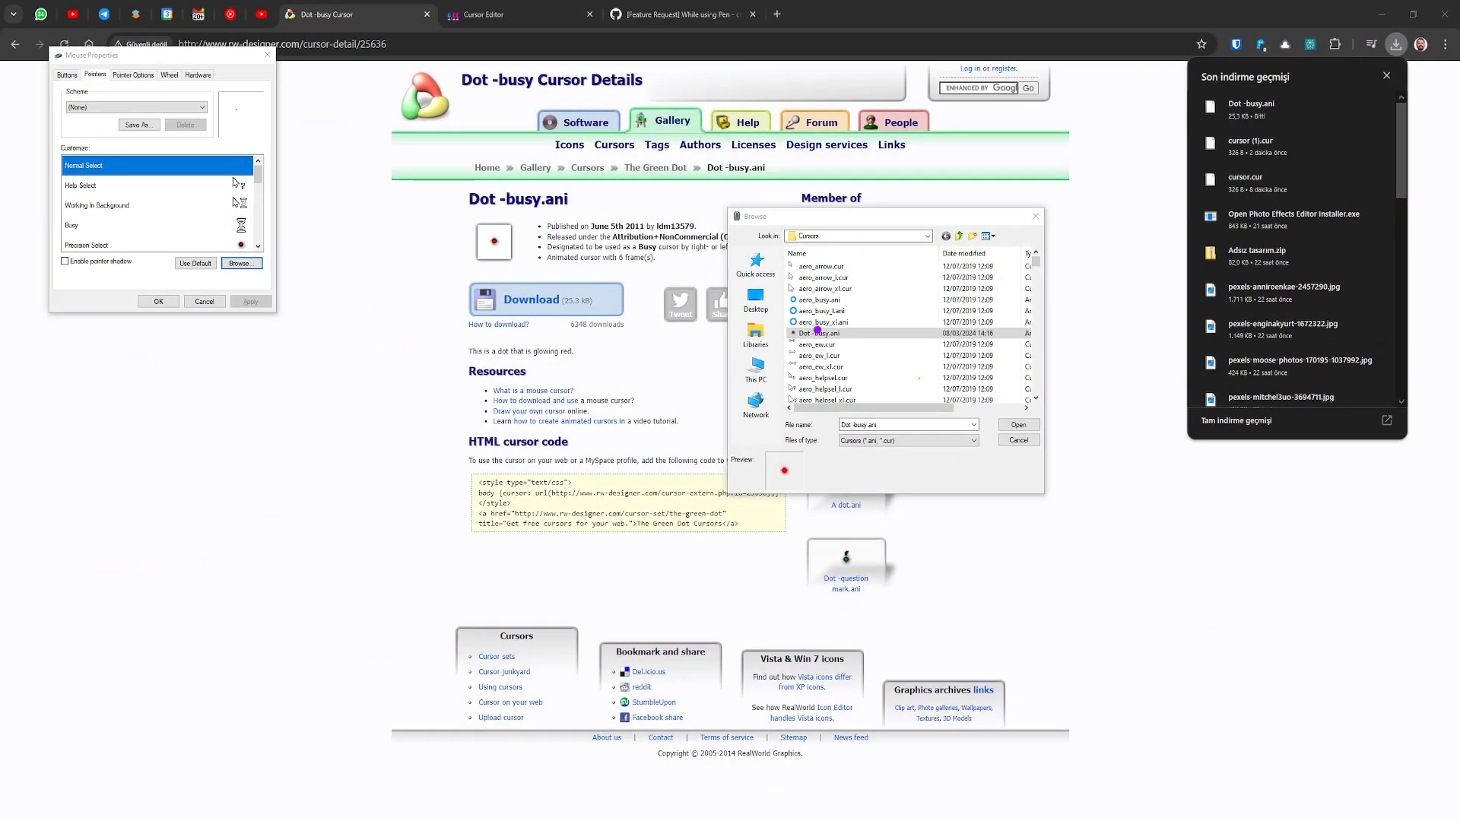
click(817, 332)
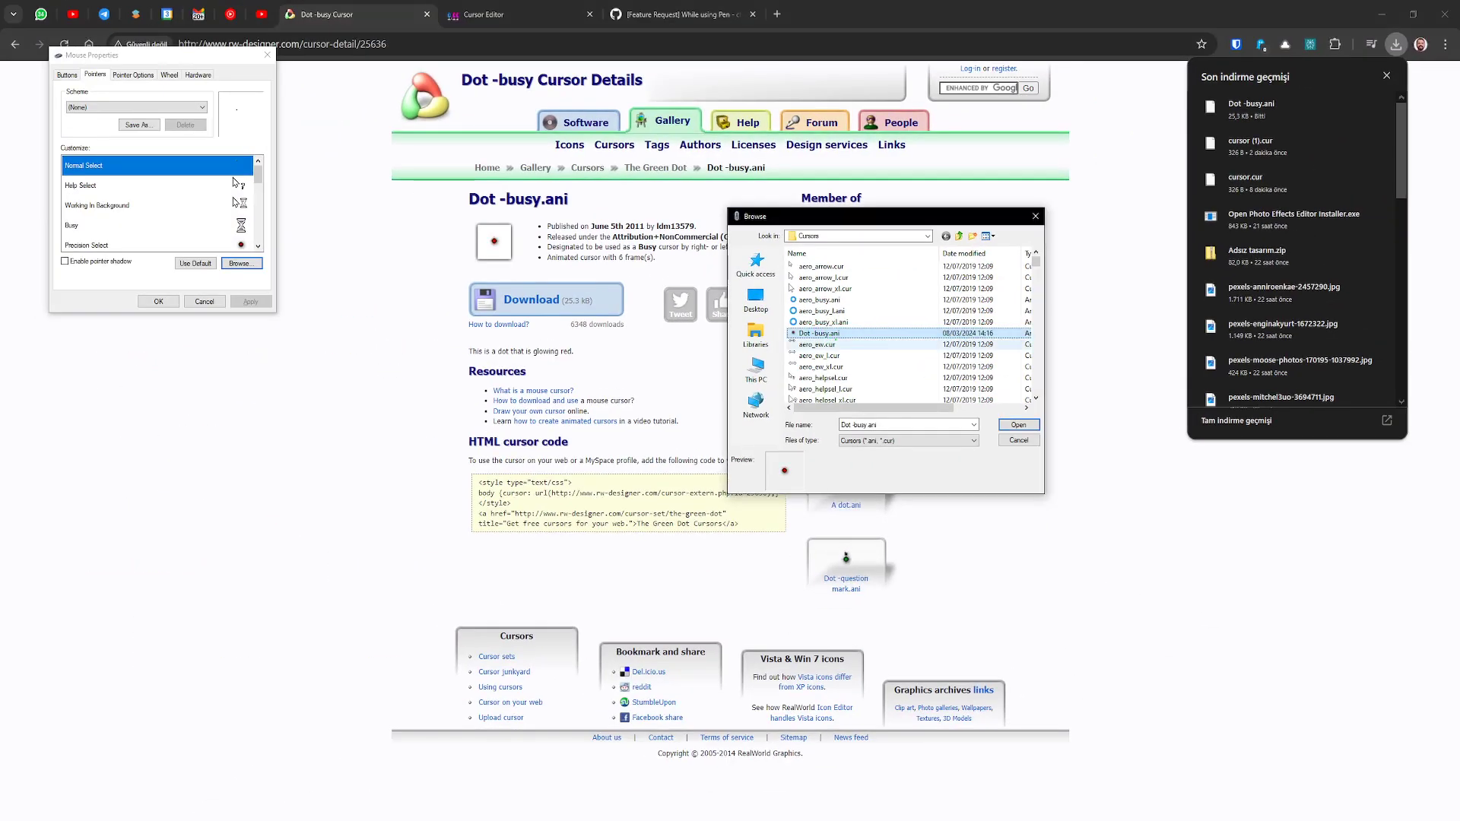
click(1002, 426)
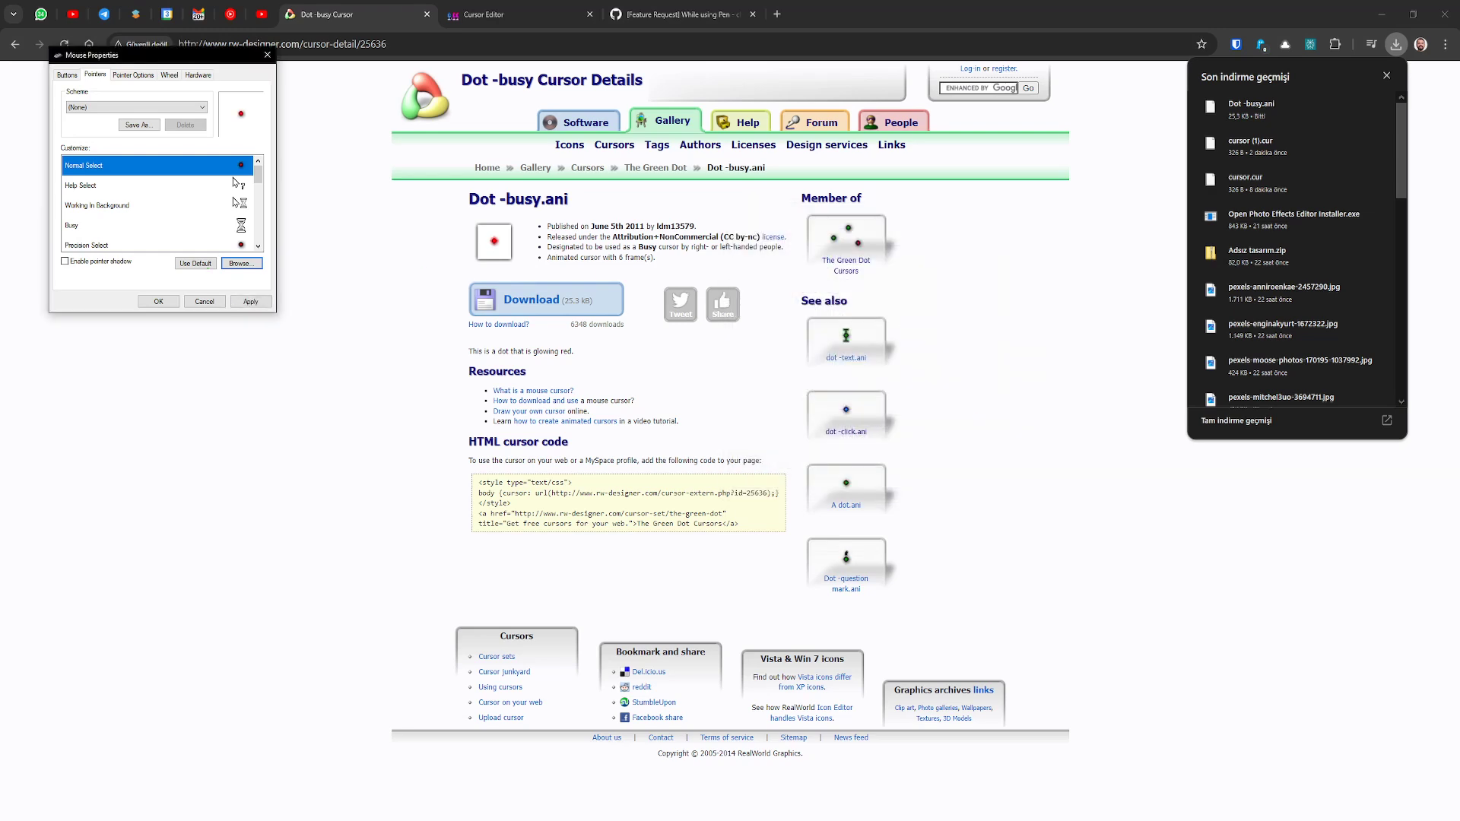
click(251, 301)
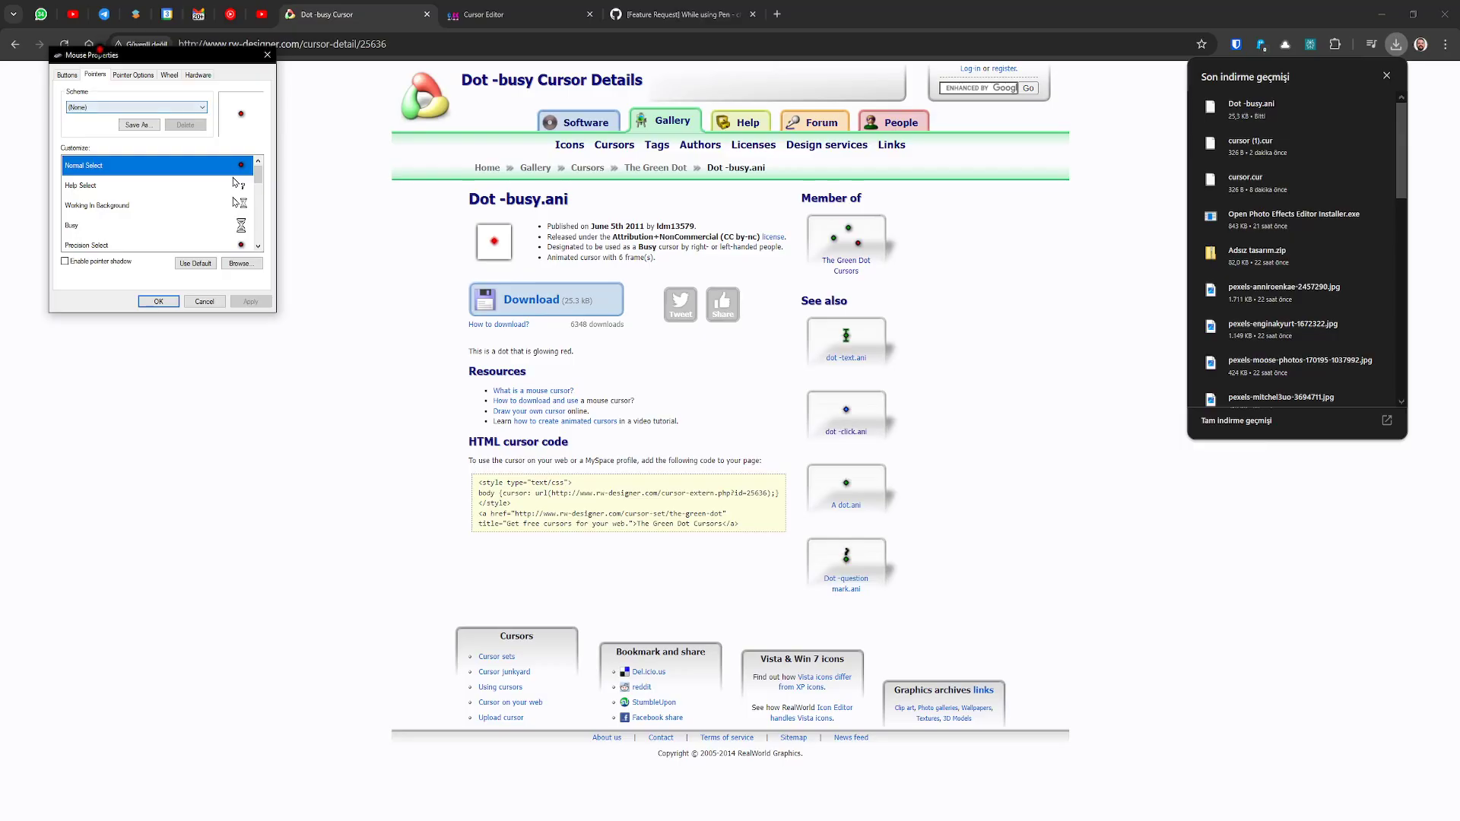
Move the Mouse Properties dialog over the cursor page, circle the Normal Select entry with freehand screen marks and clear the marks
drag(110, 56, 508, 155)
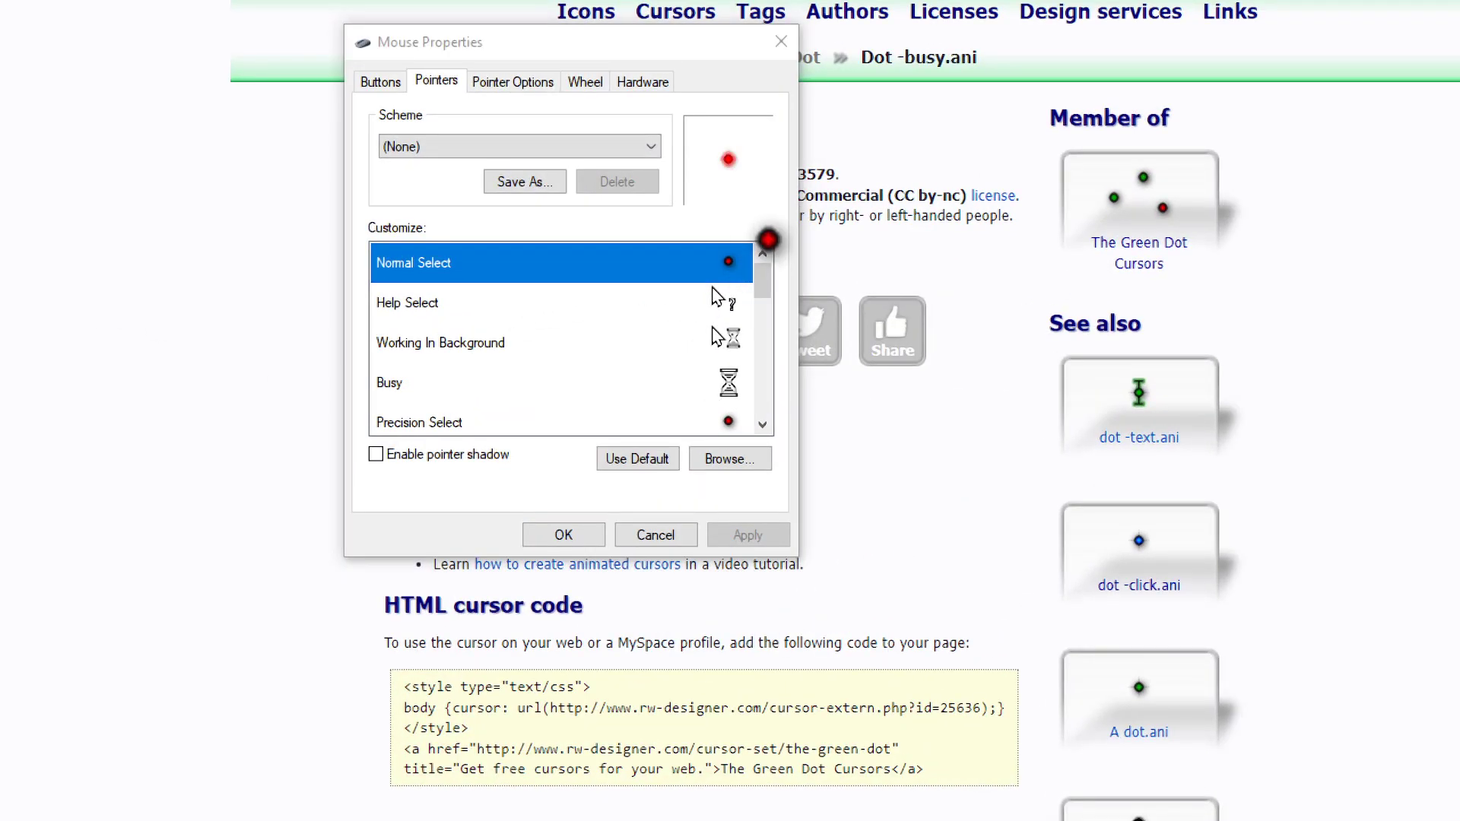
mouse_move(773, 226)
mouse_down()
mouse_move(336, 312)
mouse_move(814, 319)
mouse_up()
drag(122, 118, 222, 258)
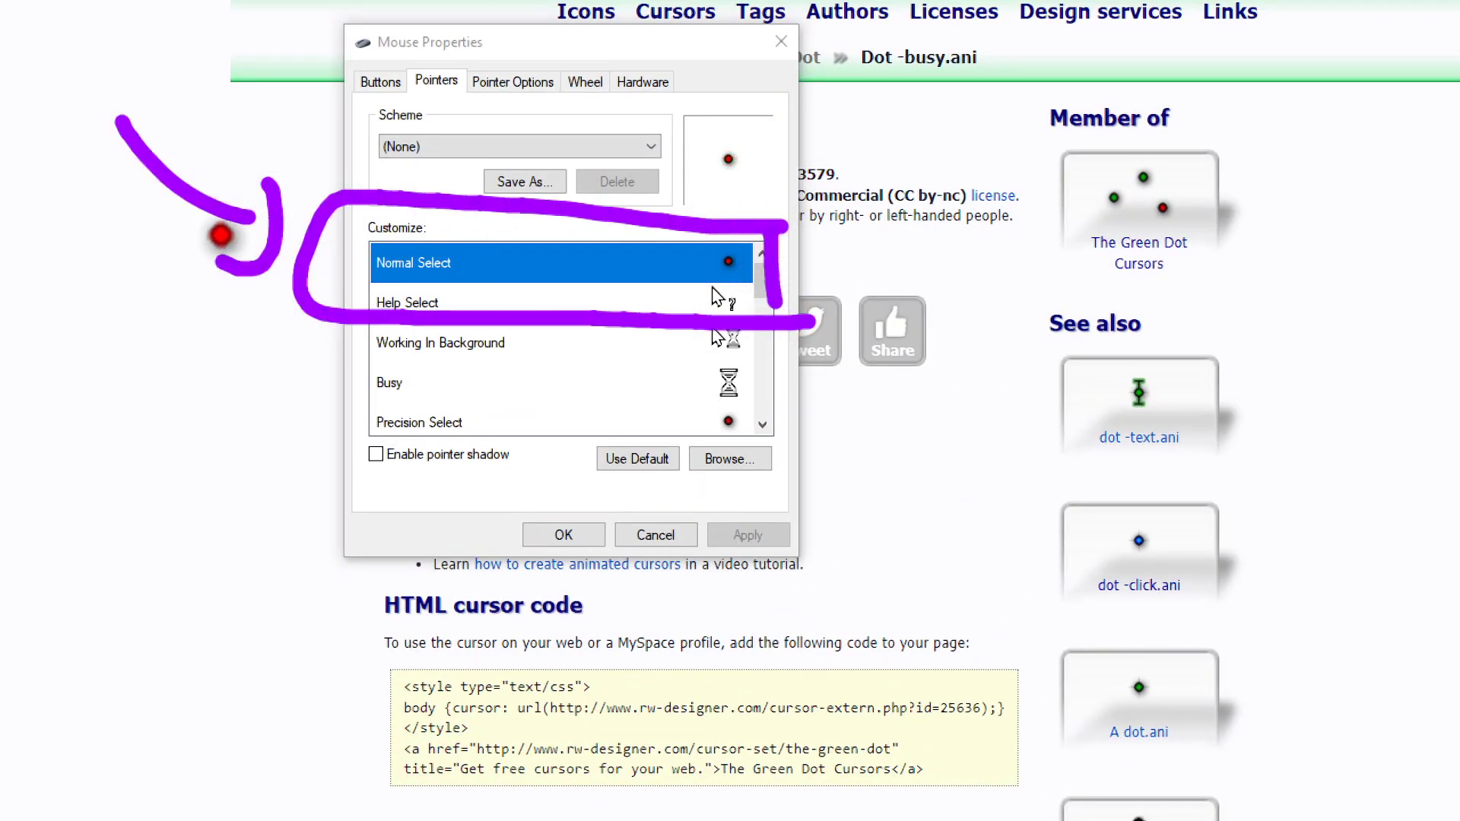
key(Escape)
Restore the Normal Select pointer to the Windows default, apply the change and close Mouse Properties
click(463, 426)
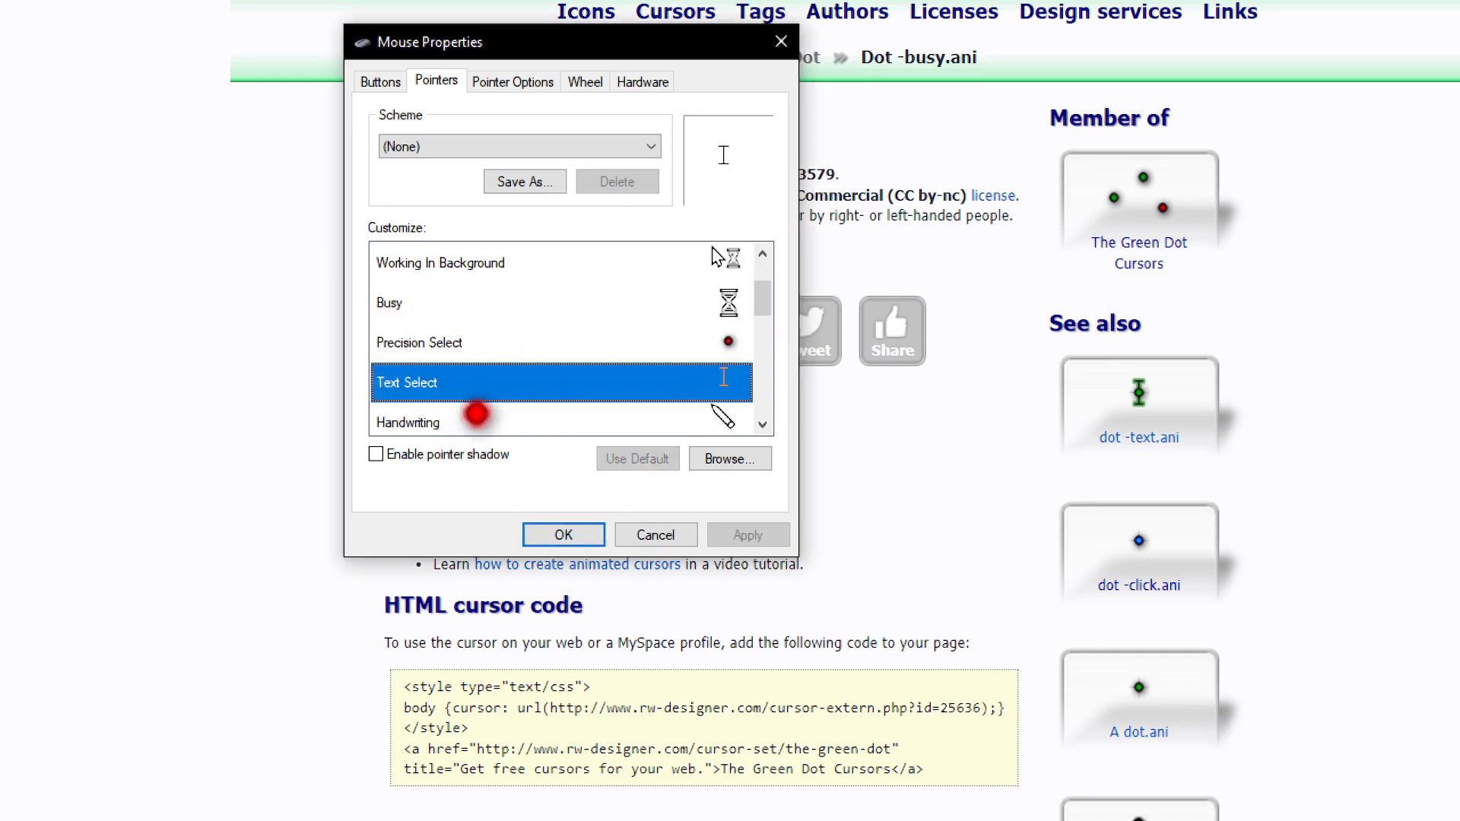
click(416, 353)
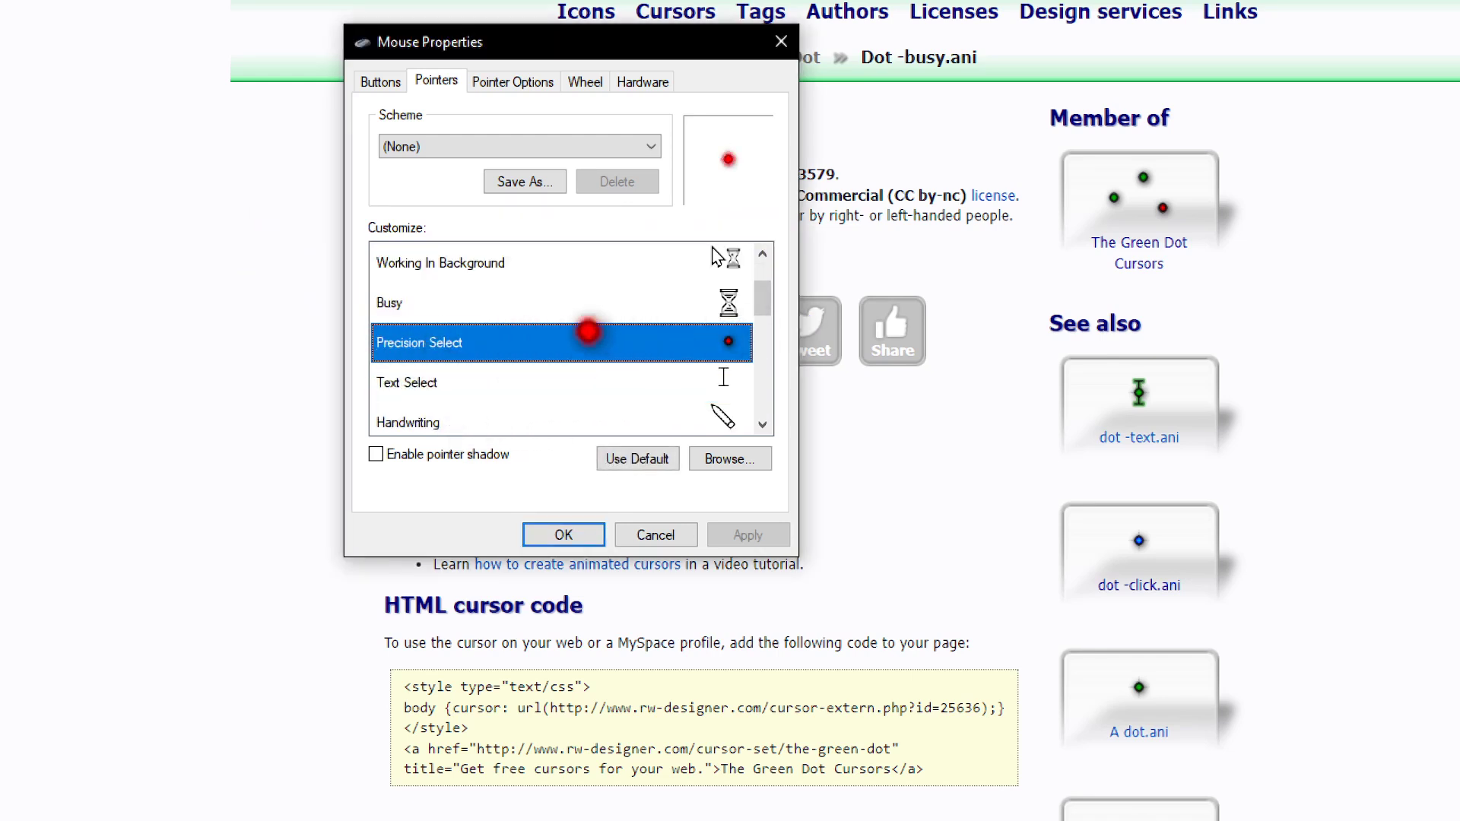
scroll(722, 304, up, 1)
click(645, 262)
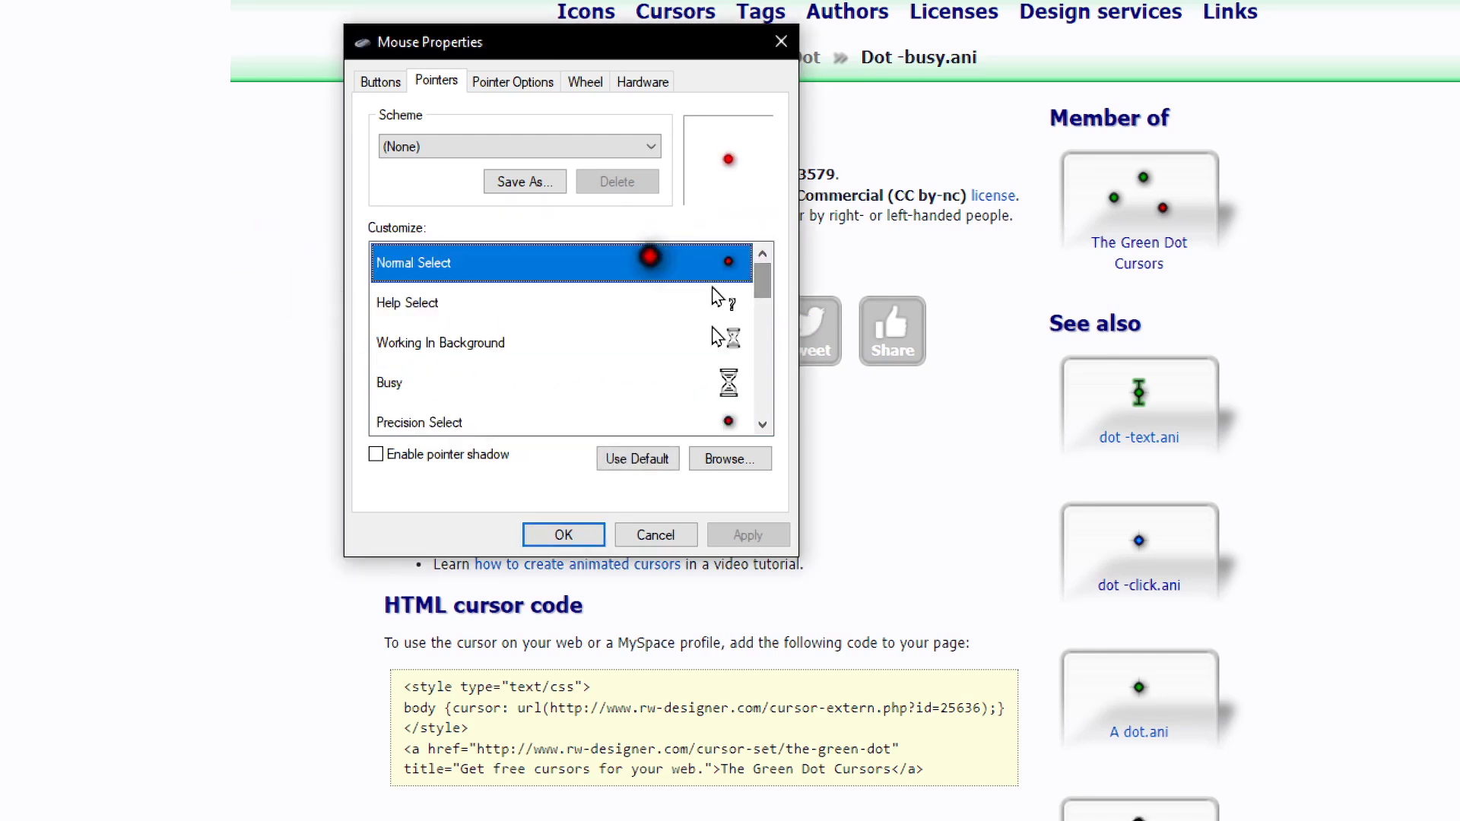
click(628, 458)
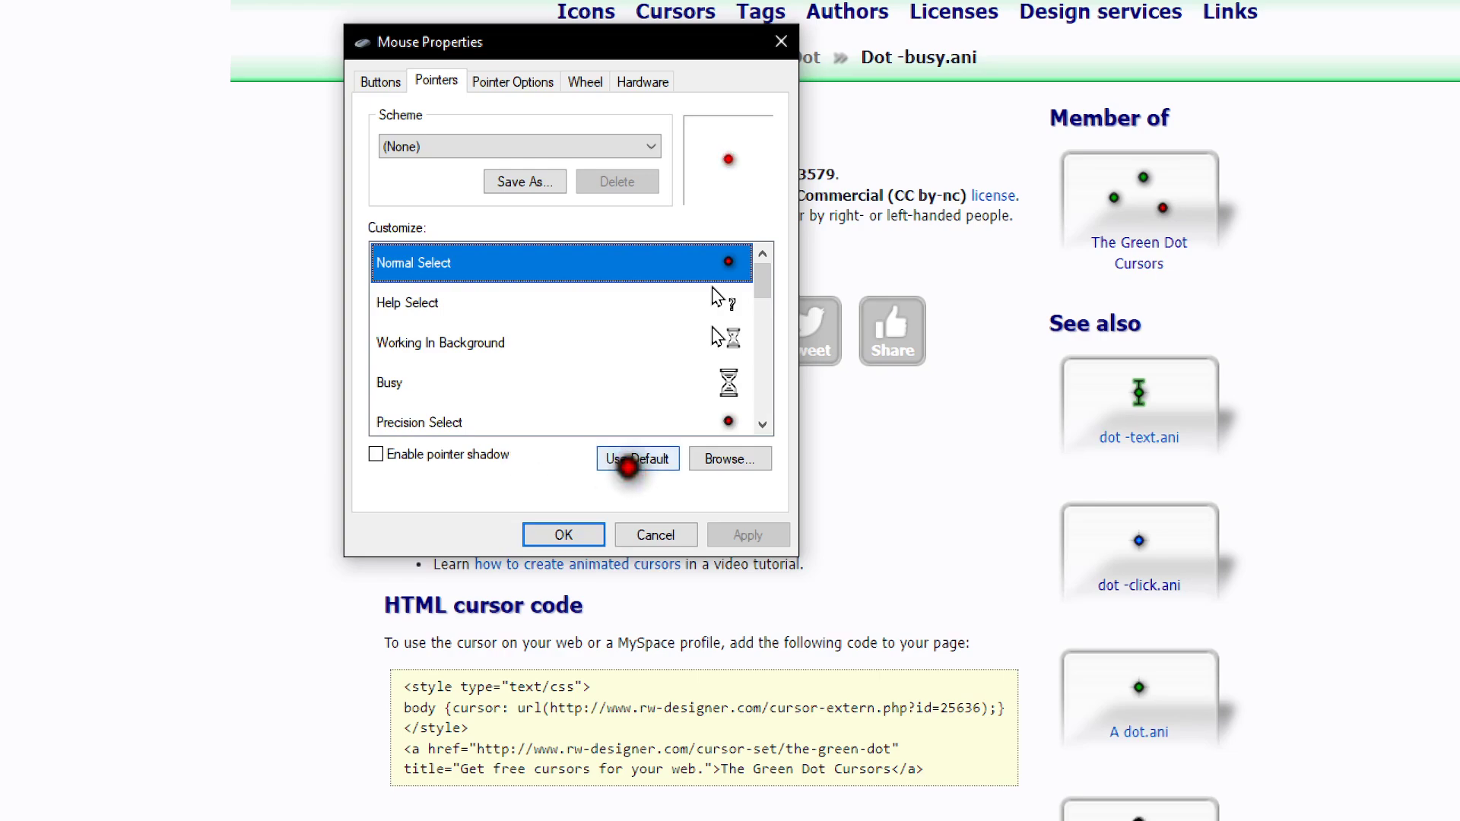
click(742, 536)
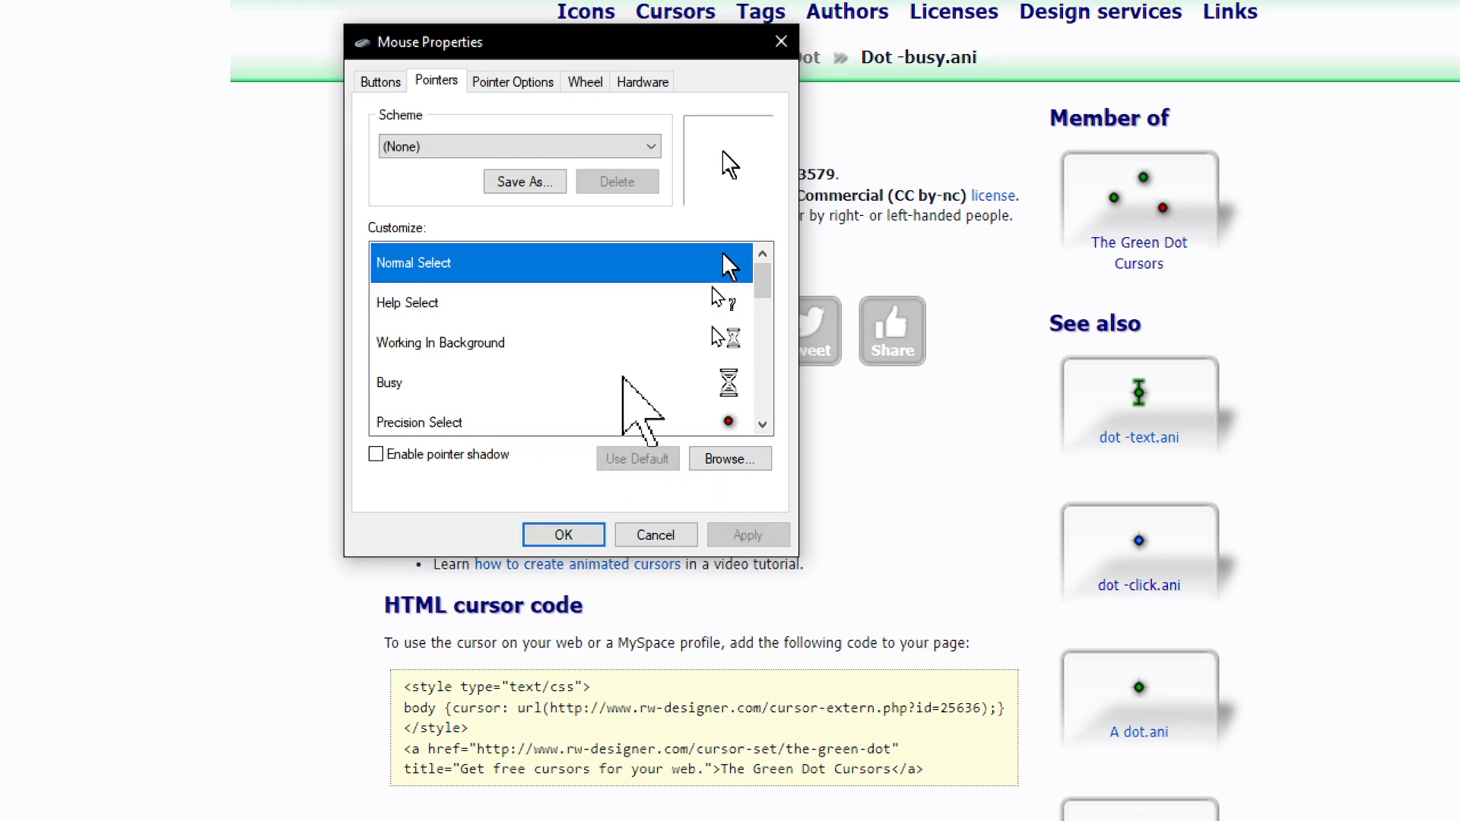
click(564, 535)
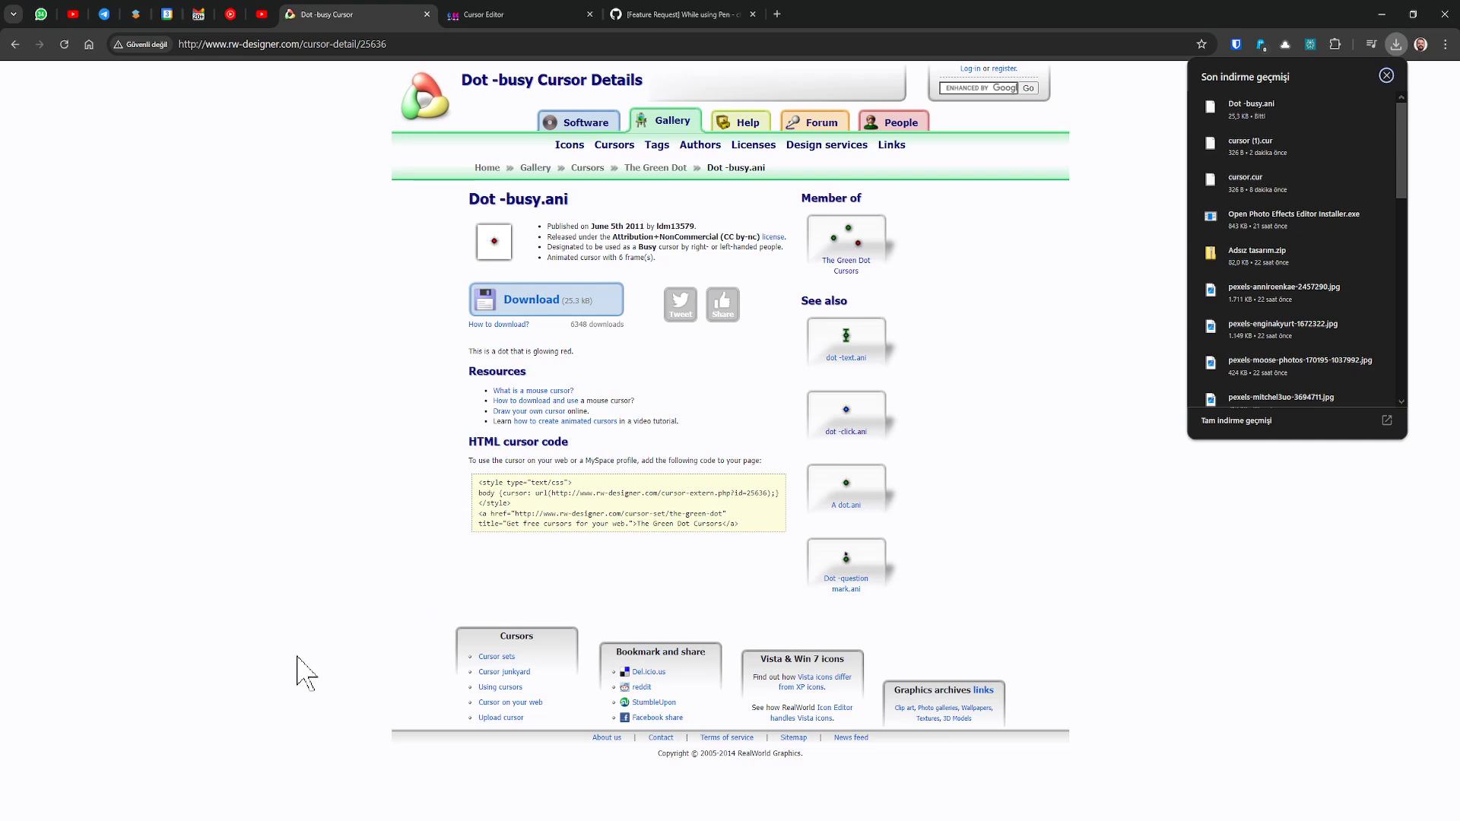
click(218, 819)
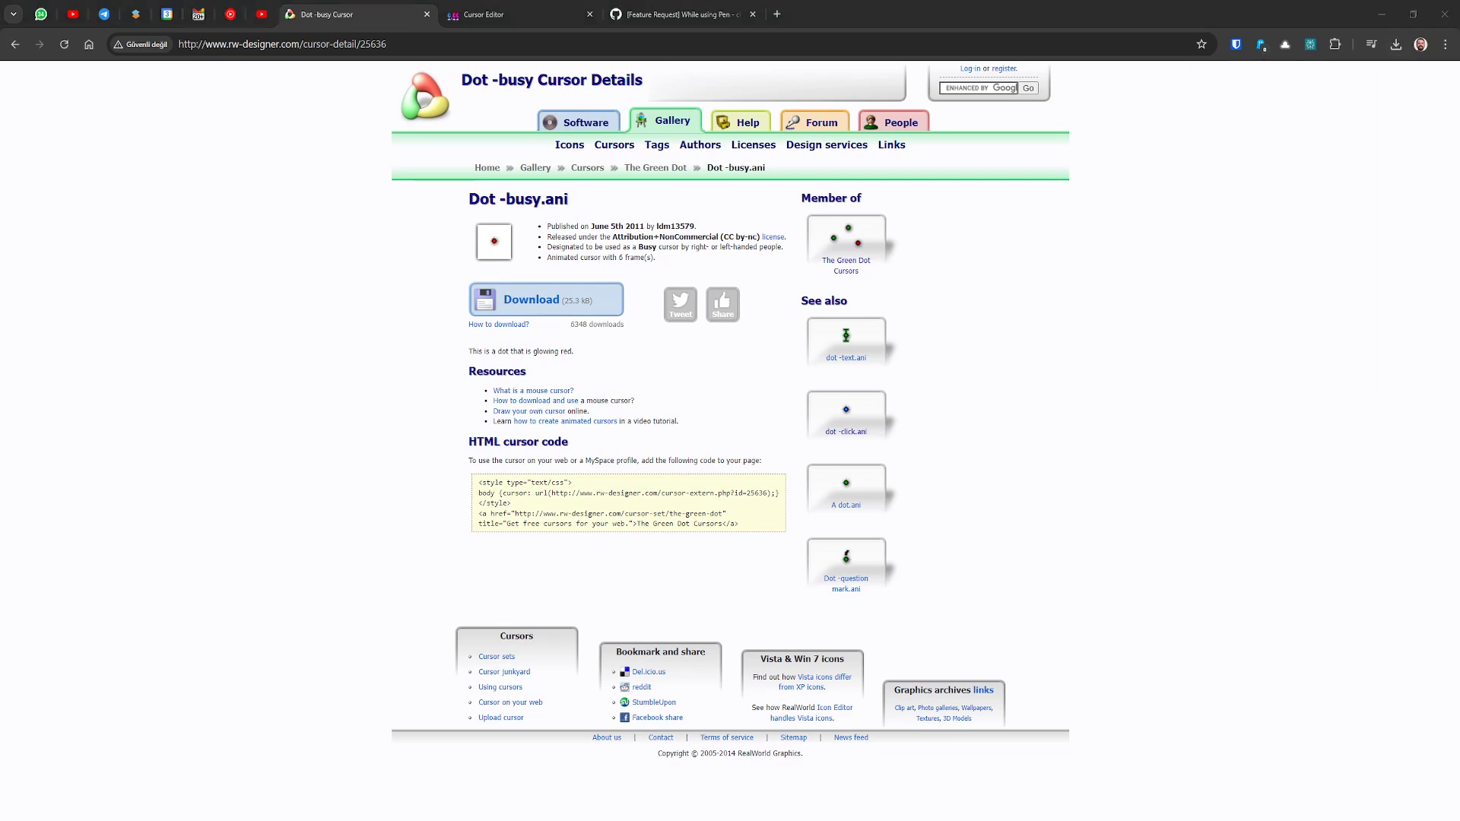